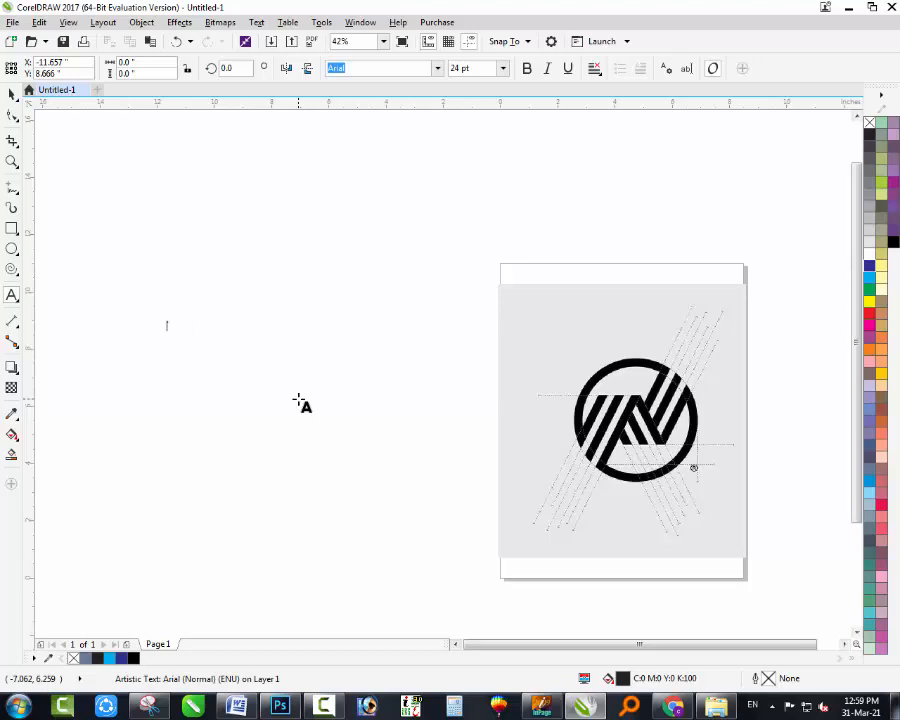
Undo the stray text and draw a vertical line about 7.5 inches tall in the empty area left of the page
key(ctrl+z)
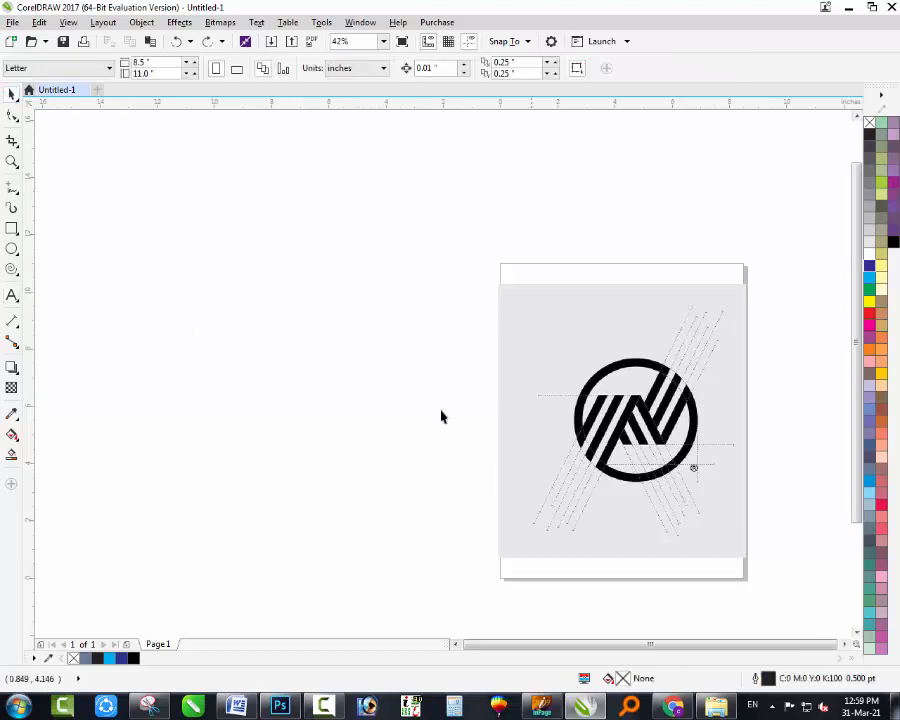
click(12, 187)
click(200, 318)
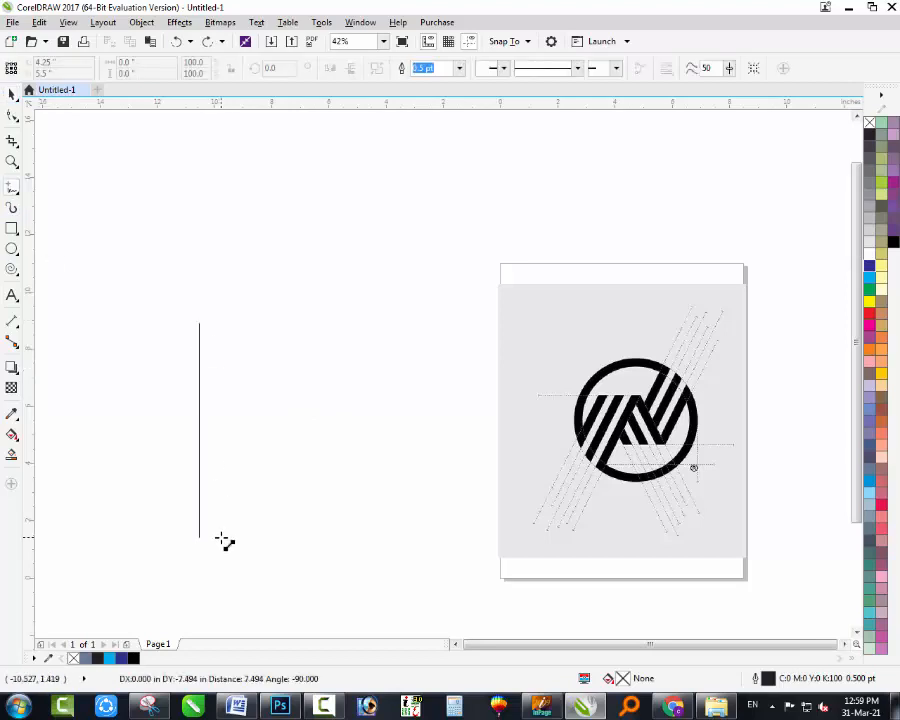
ctrl+click(224, 543)
key(space)
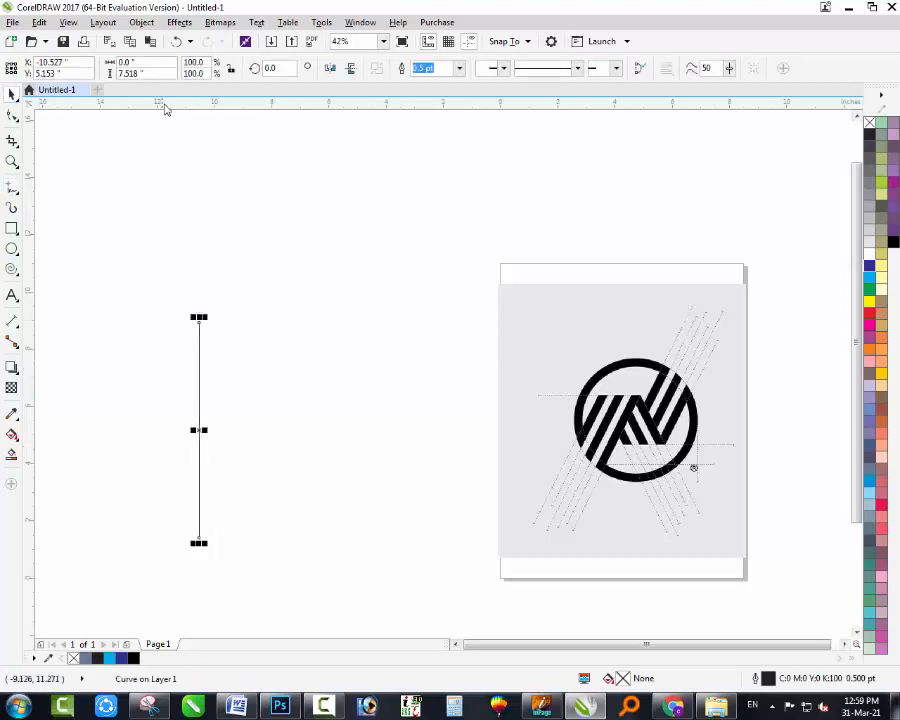
Set the nudge distance to 1.0 inch and stretch the vertical line downward to about 10.1 inches
click(392, 187)
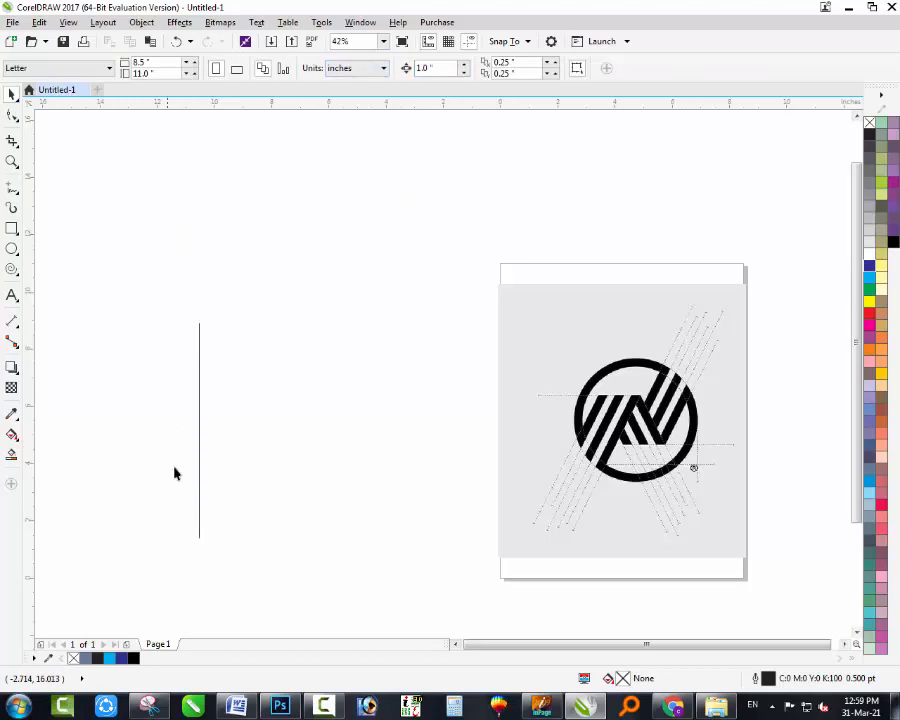
click(199, 472)
drag(198, 540, 204, 553)
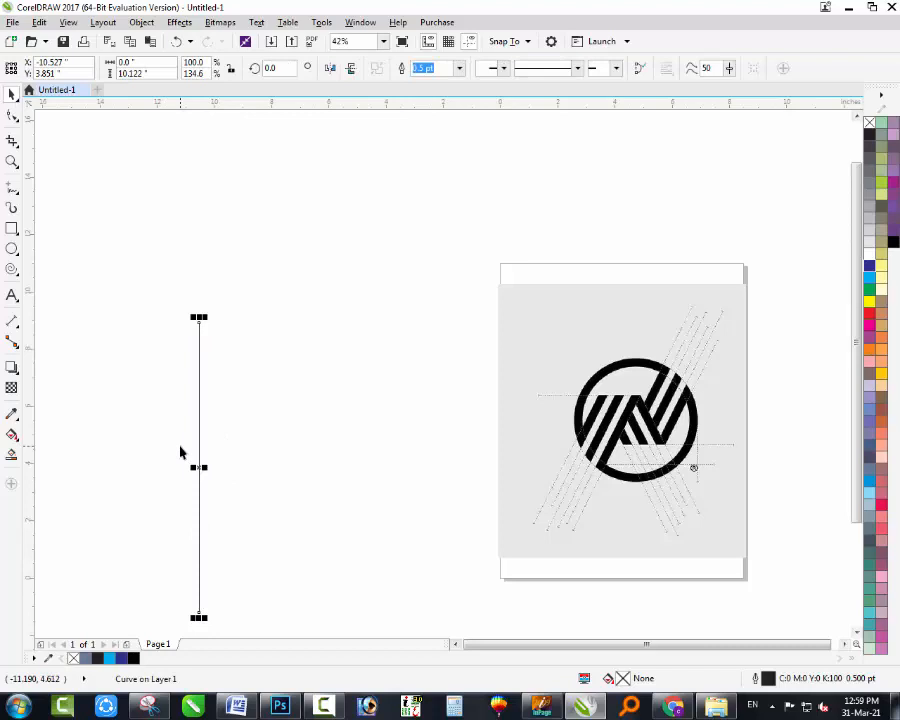
Duplicate the vertical line five times to the right, spacing the copies 1 inch apart
key(ctrl+d)
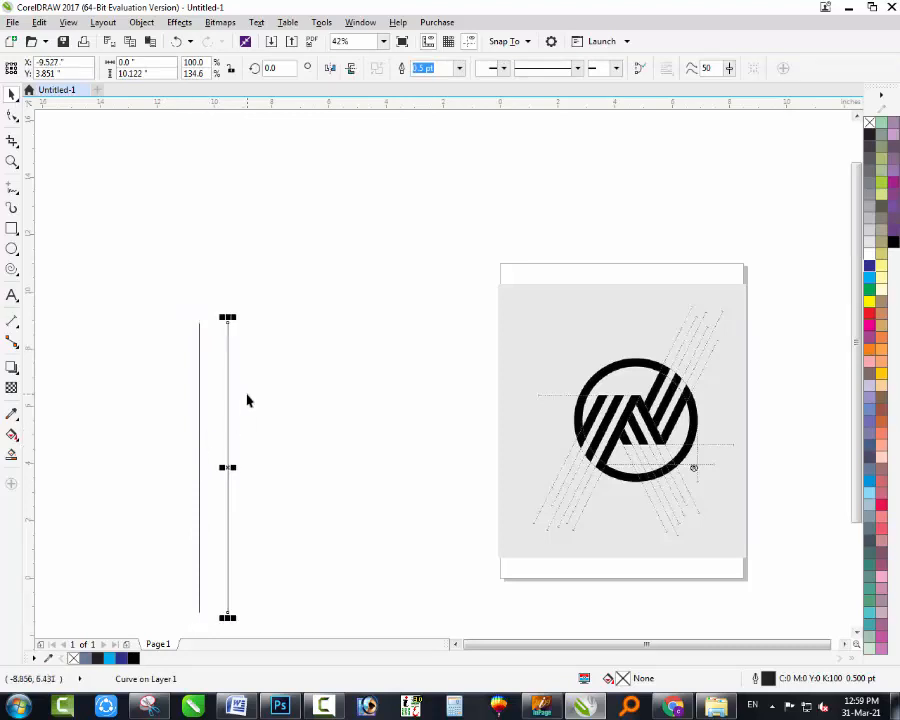
key(ctrl+d)
key(ctrl+d)
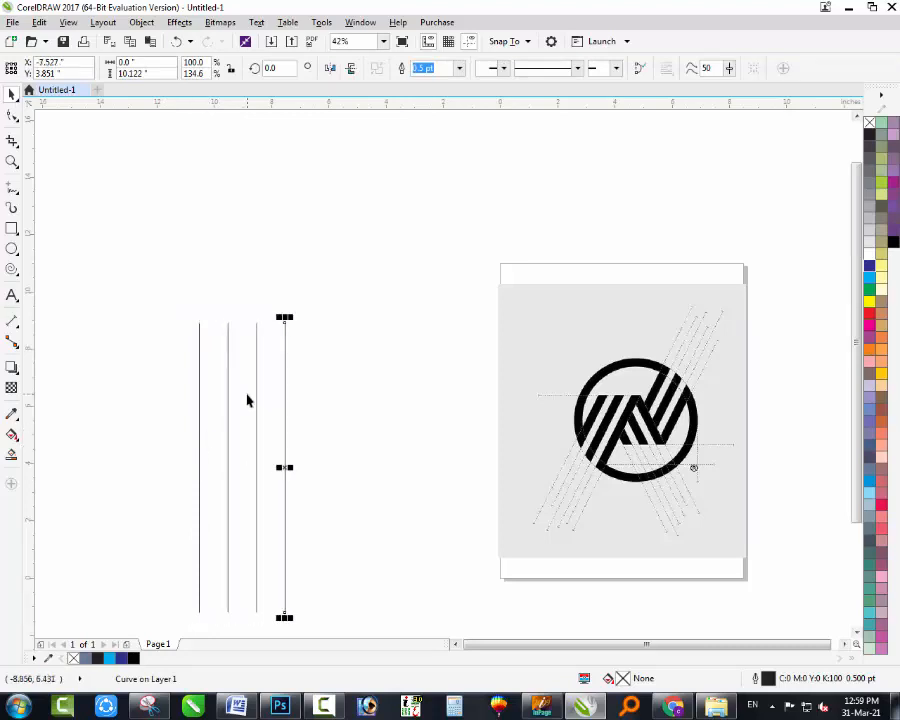
key(ctrl+d)
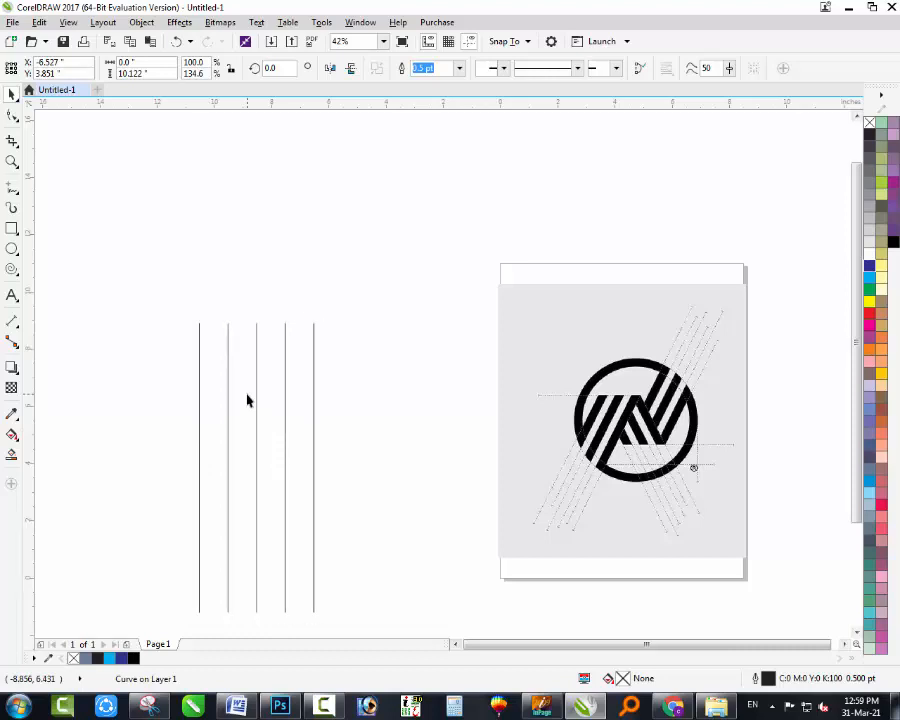
key(ctrl+d)
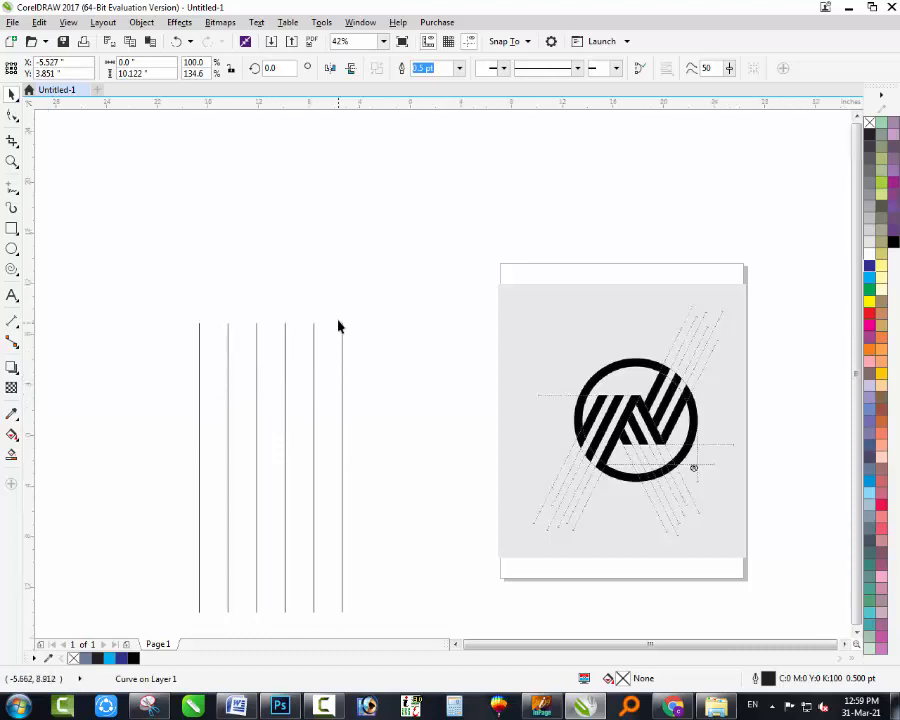
Group the six vertical lines, stretch the group to about 21.4 inches tall, and move it farther left of the page
scroll(337, 322, down, 3)
drag(216, 474, 352, 305)
key(ctrl+g)
drag(308, 387, 192, 369)
drag(191, 437, 171, 584)
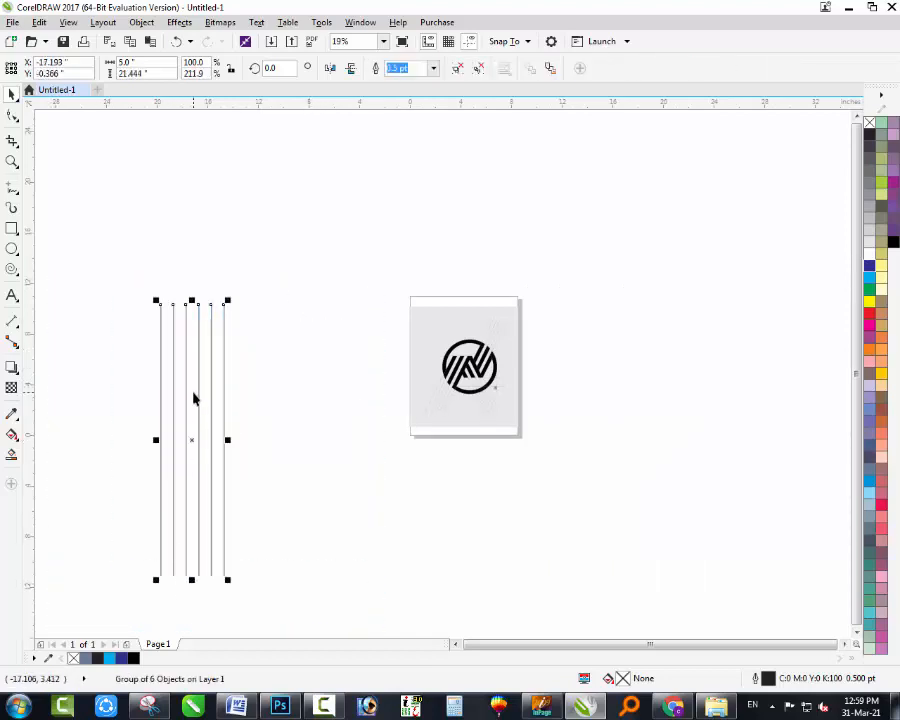
drag(191, 438, 116, 450)
click(151, 492)
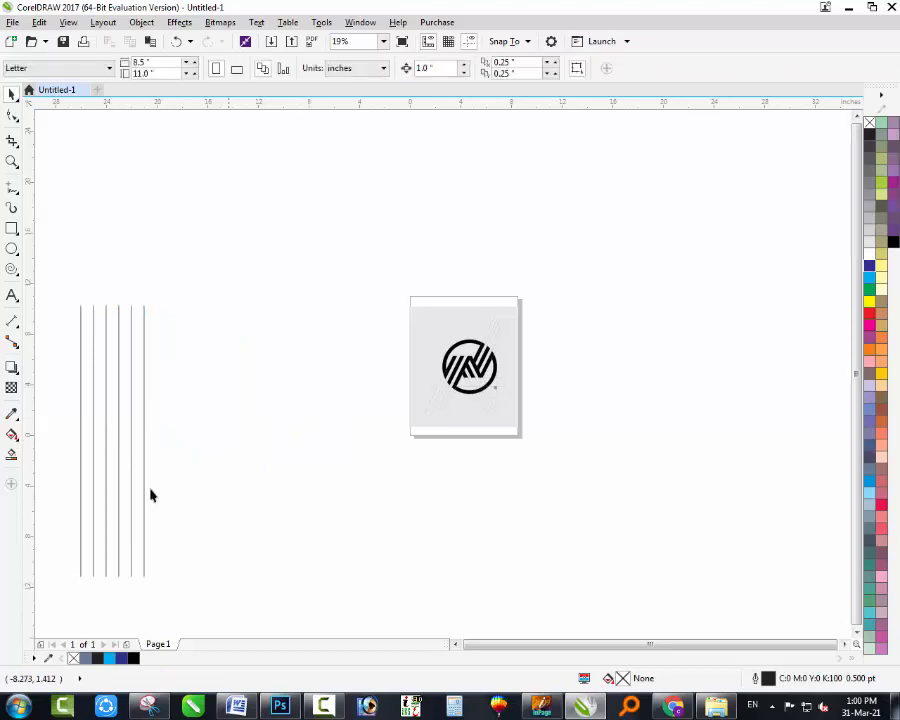
Stretch the group of six lines downward to about 32.1 inches tall
click(140, 378)
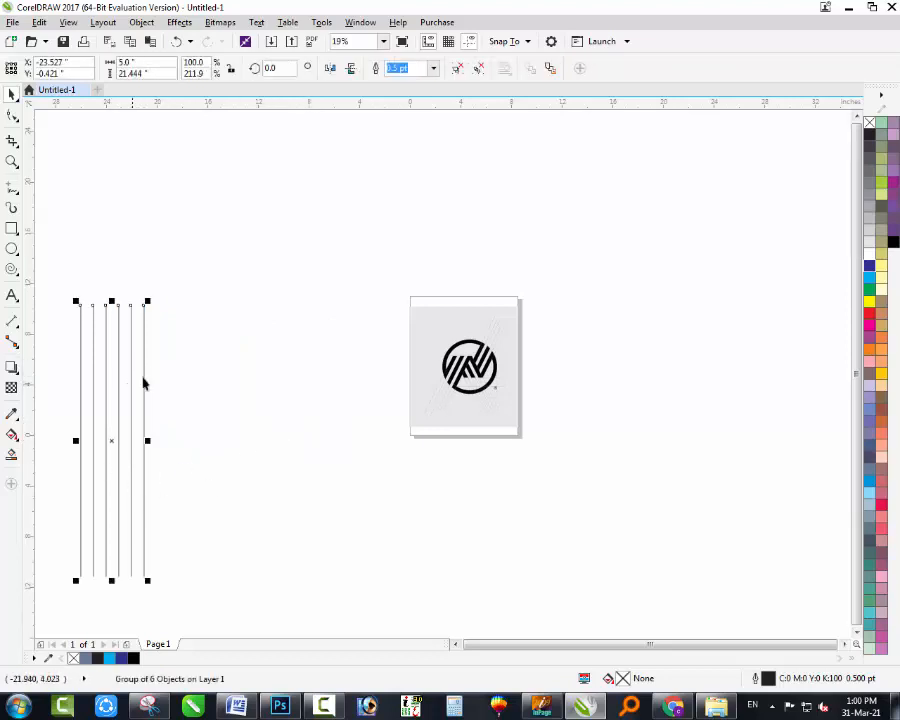
scroll(142, 378, down, 2)
drag(136, 472, 133, 532)
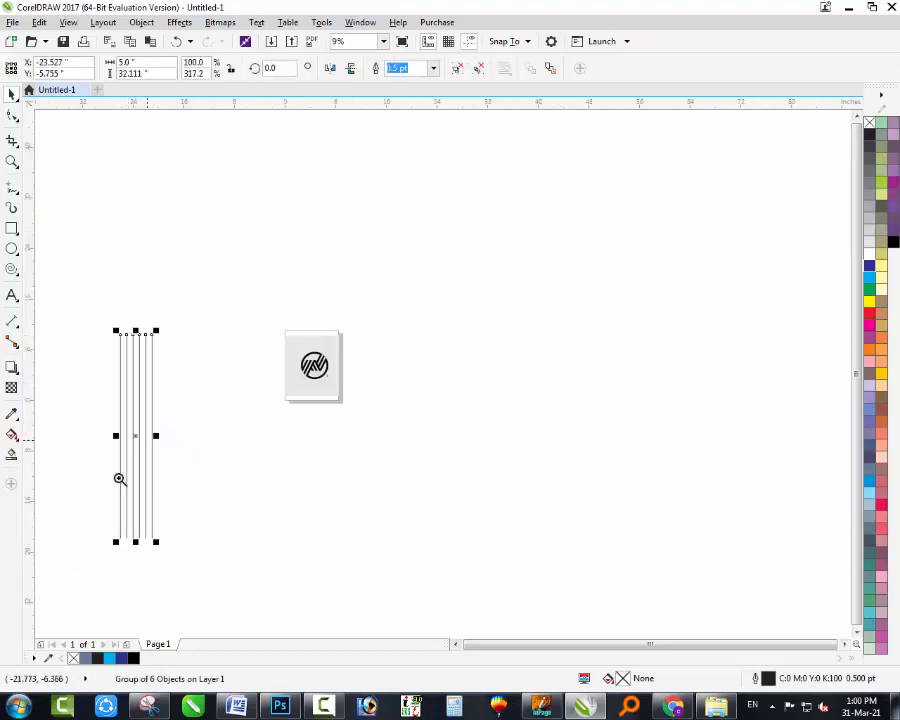
Rotate the group of six lines about 30 degrees clockwise
scroll(320, 290, up, 2)
click(304, 318)
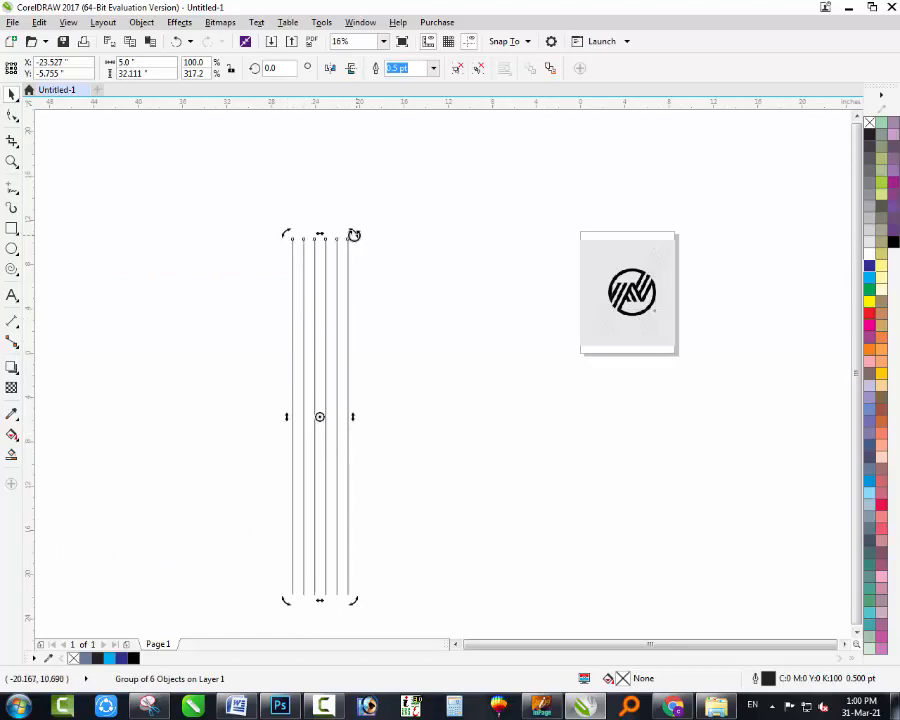
drag(354, 234, 419, 285)
click(358, 474)
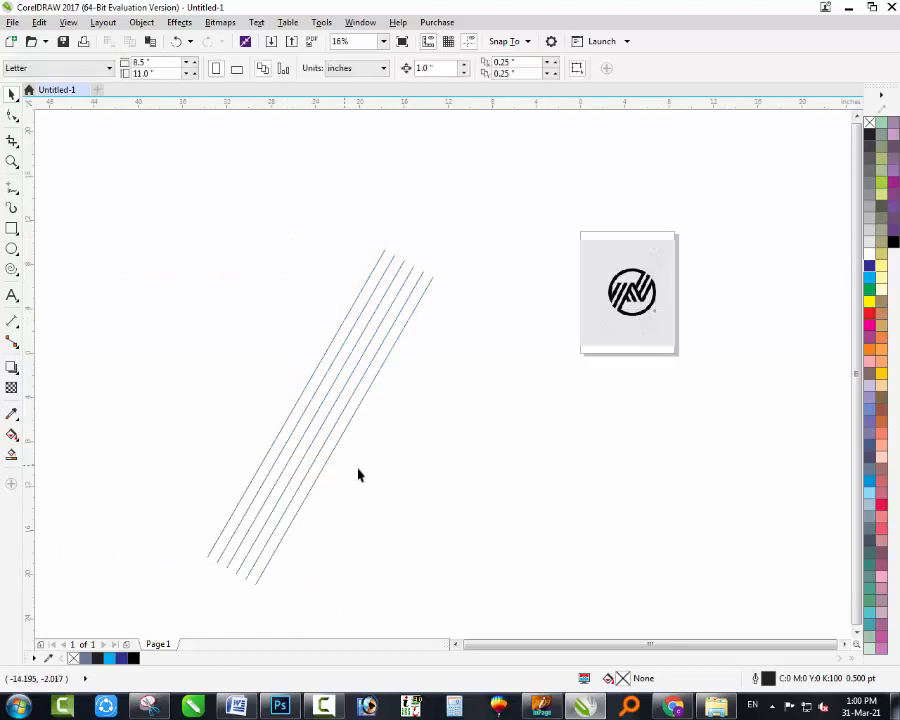
Create a horizontally mirrored copy of the slanted line group and move it left so both groups cross near their upper ends
click(316, 400)
drag(204, 417, 518, 415)
click(540, 310)
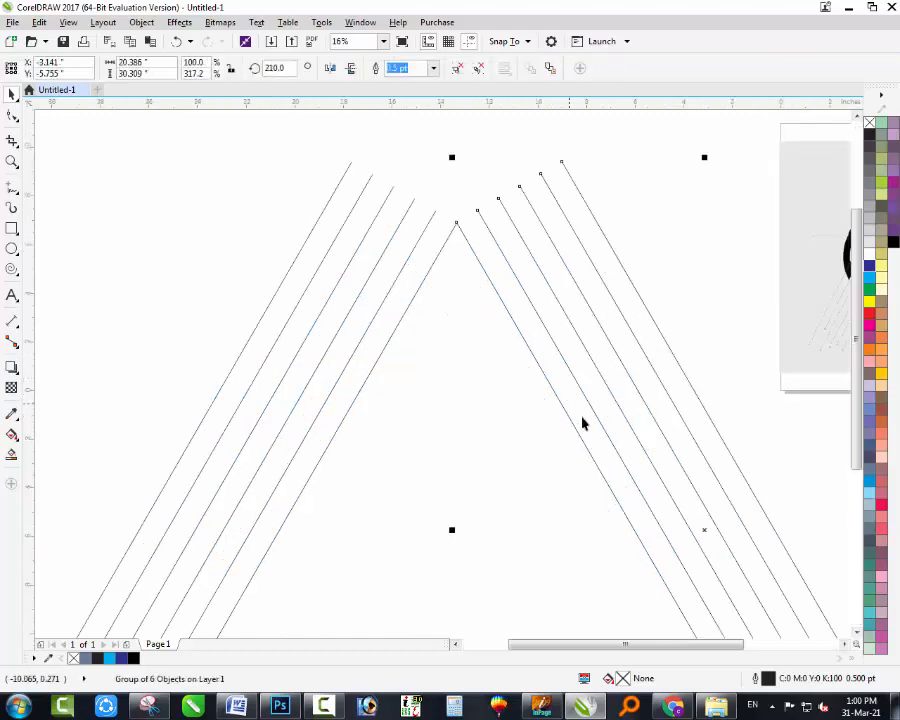
drag(703, 529, 560, 535)
scroll(377, 349, down, 2)
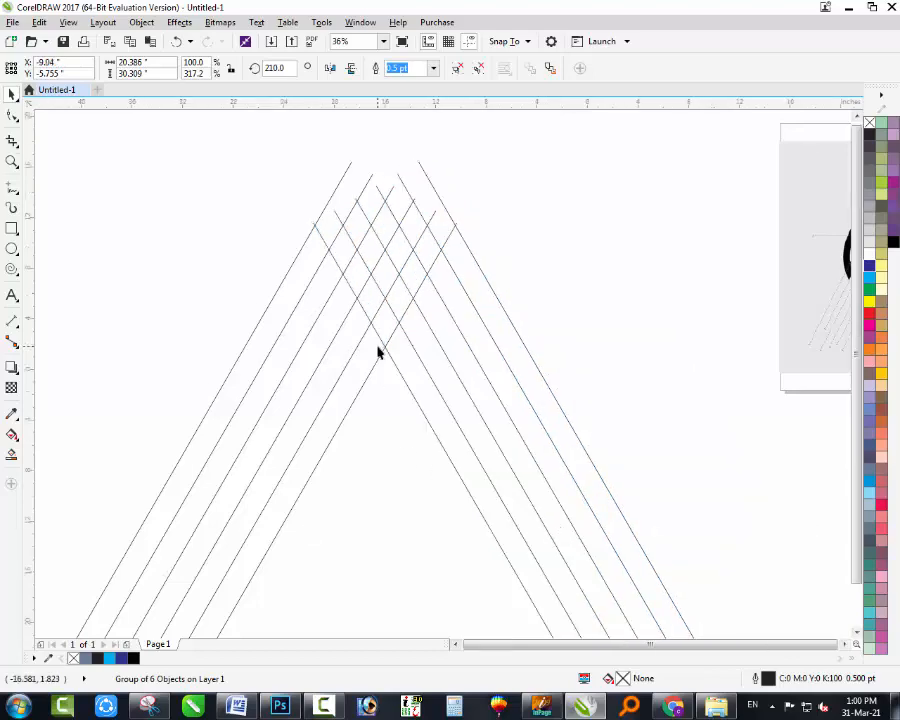
key(F2)
drag(203, 530, 725, 220)
click(288, 340)
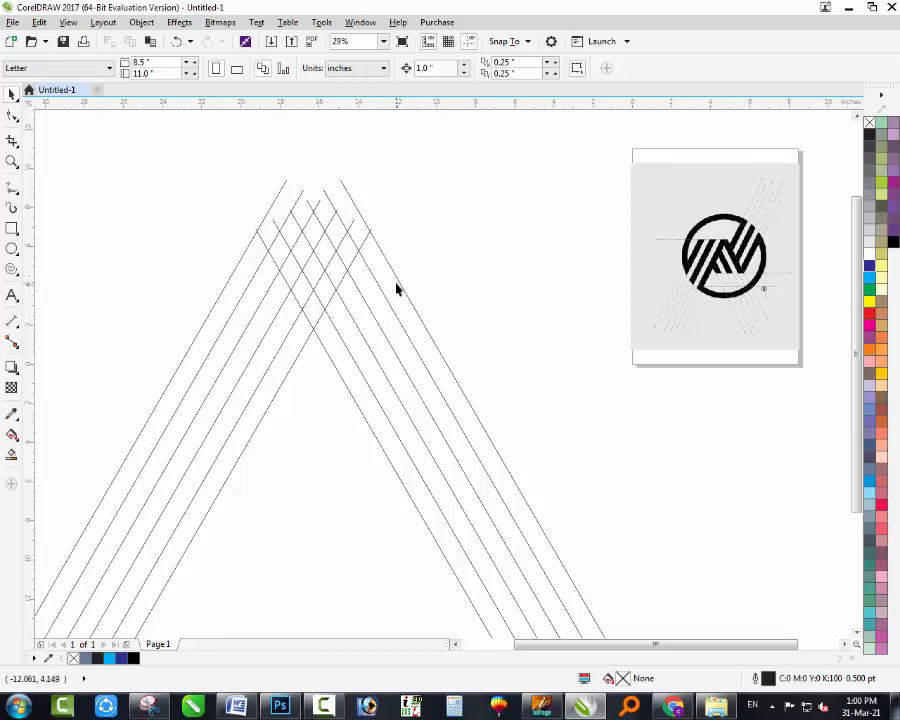
drag(399, 289, 350, 310)
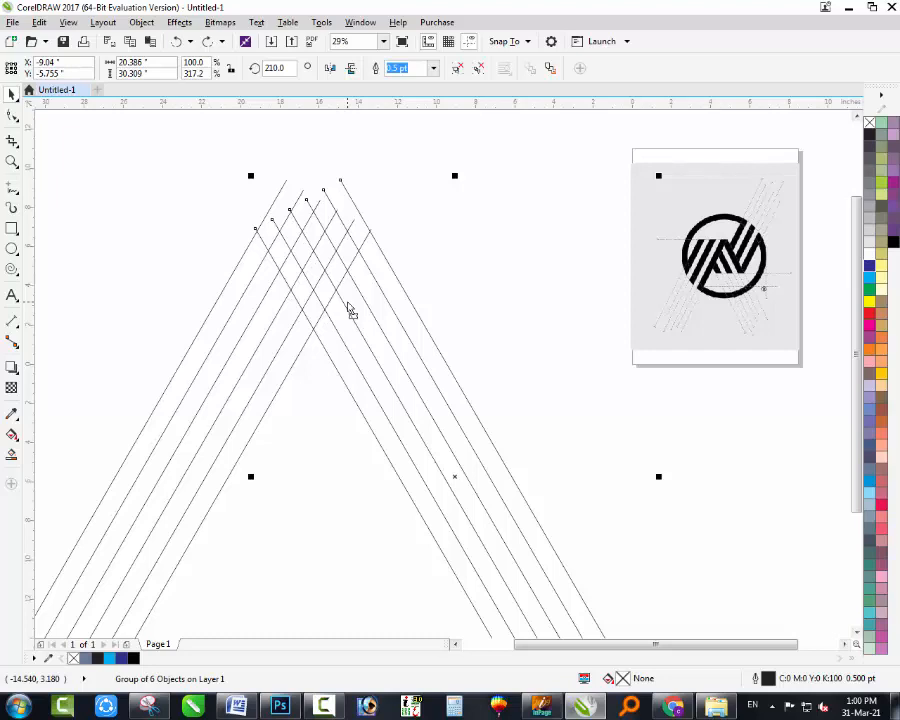
click(751, 132)
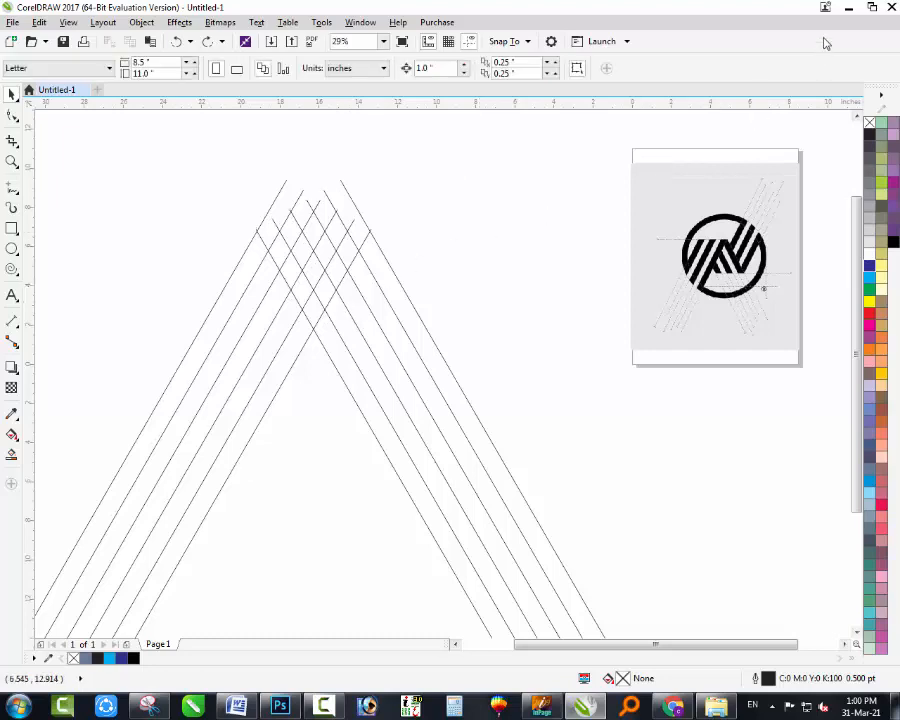
Switch from the drawing to Windows Explorer and open Tiff (G:) > Tiff > 2021 > March > 30
click(848, 12)
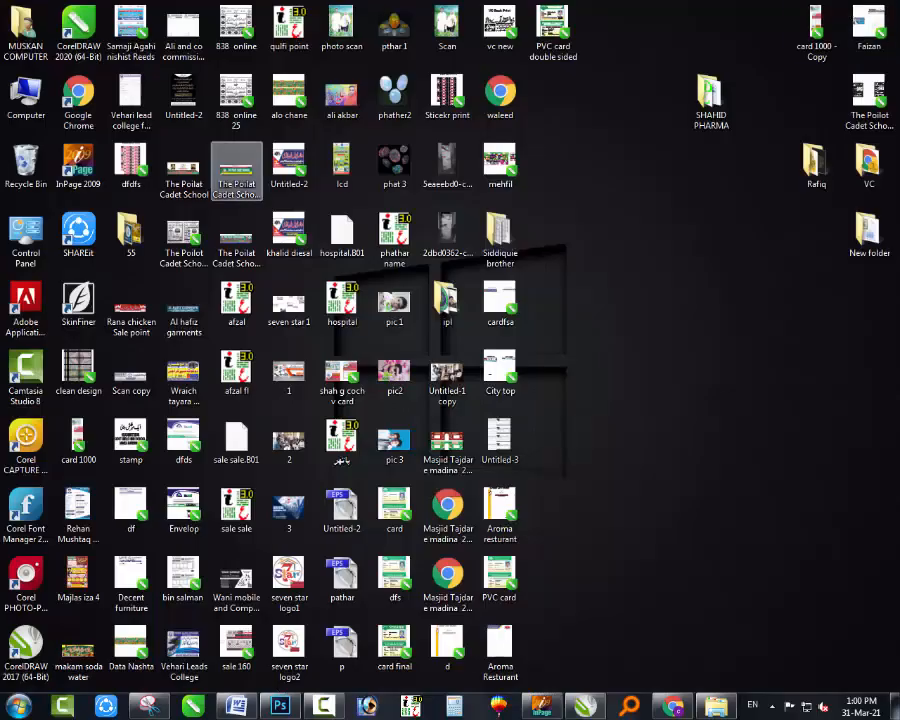
double_click(25, 100)
double_click(180, 145)
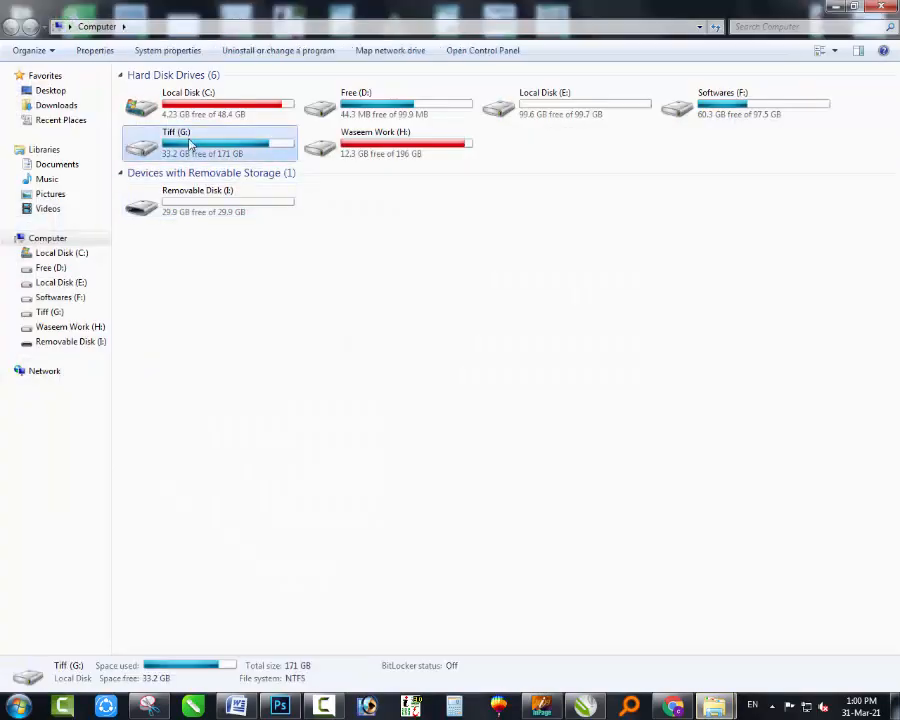
double_click(150, 311)
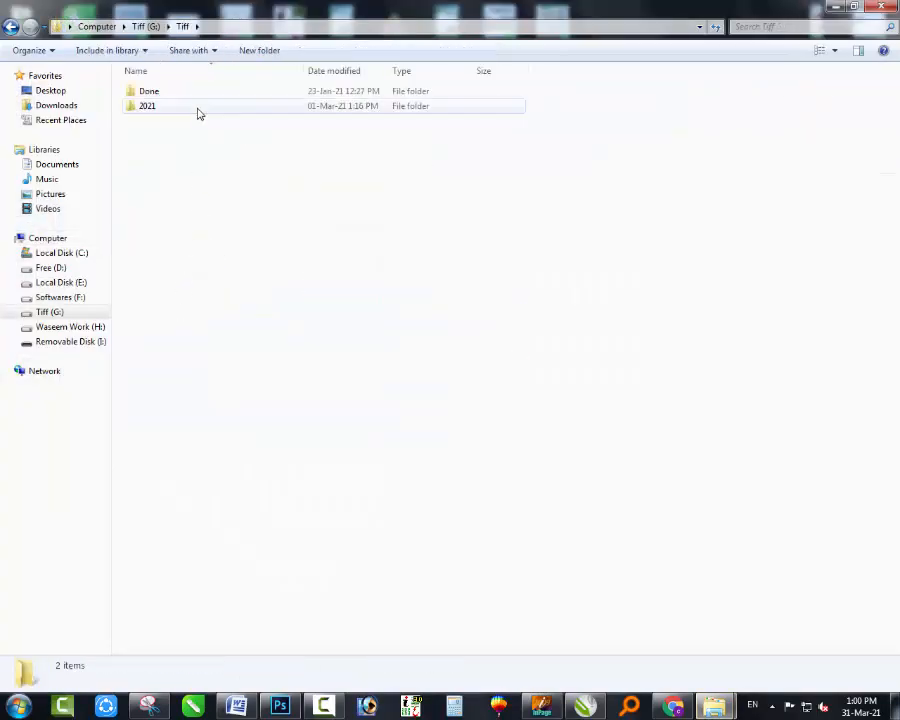
double_click(197, 110)
double_click(197, 110)
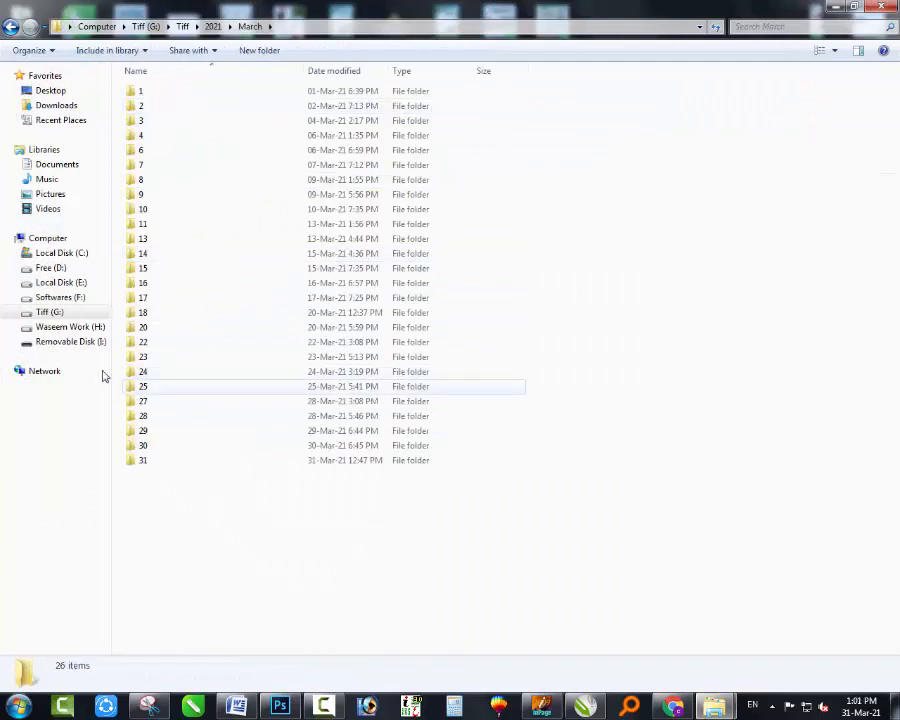
double_click(160, 447)
Look over the job folders inside the March 30 folder and open the March 31 folder
click(157, 124)
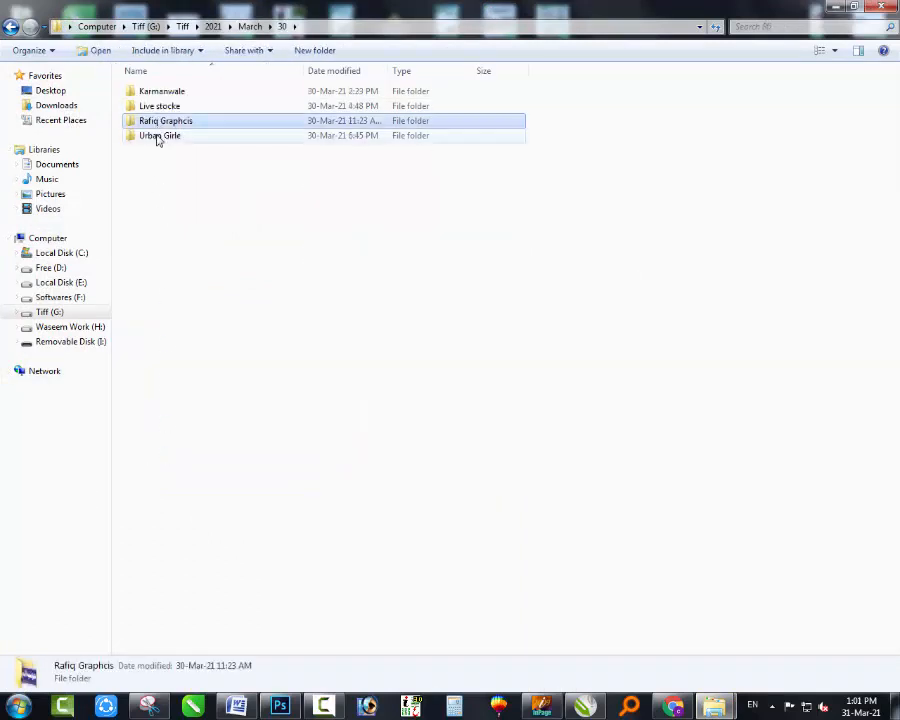
click(156, 138)
click(166, 123)
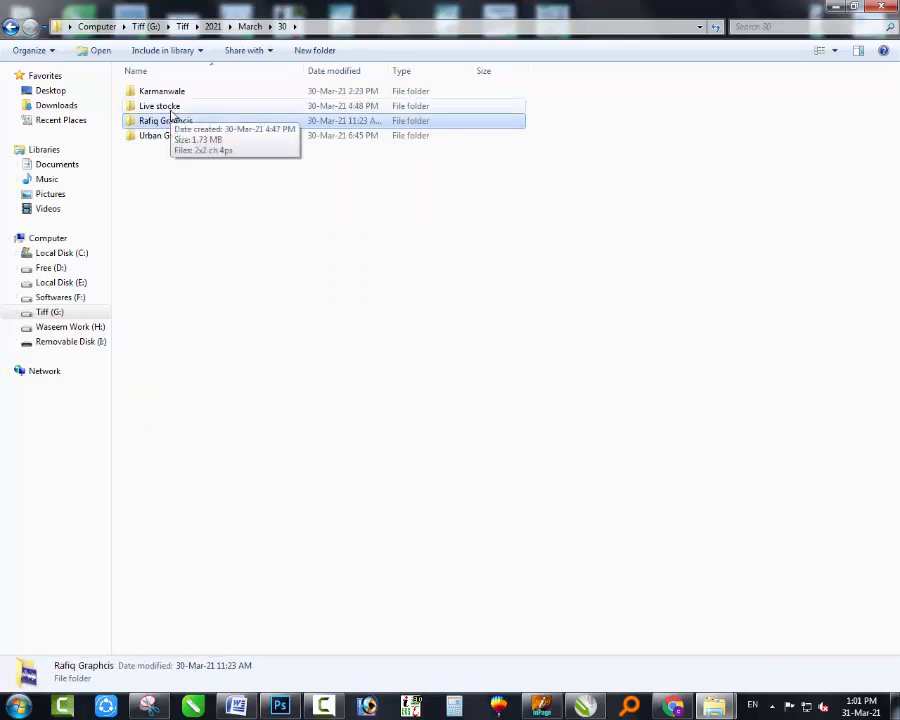
click(176, 93)
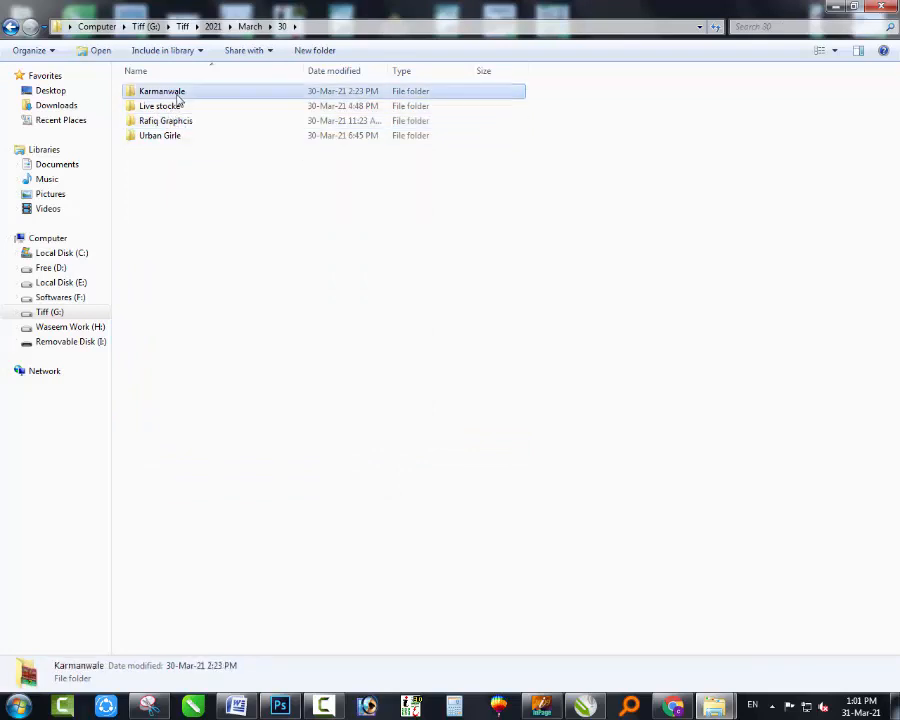
click(170, 110)
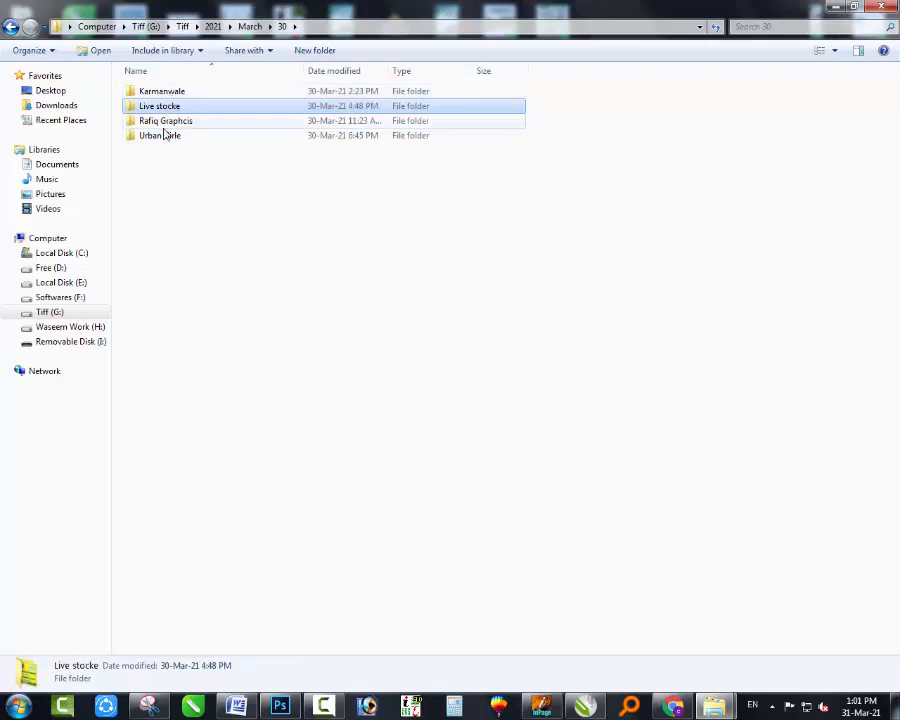
click(11, 26)
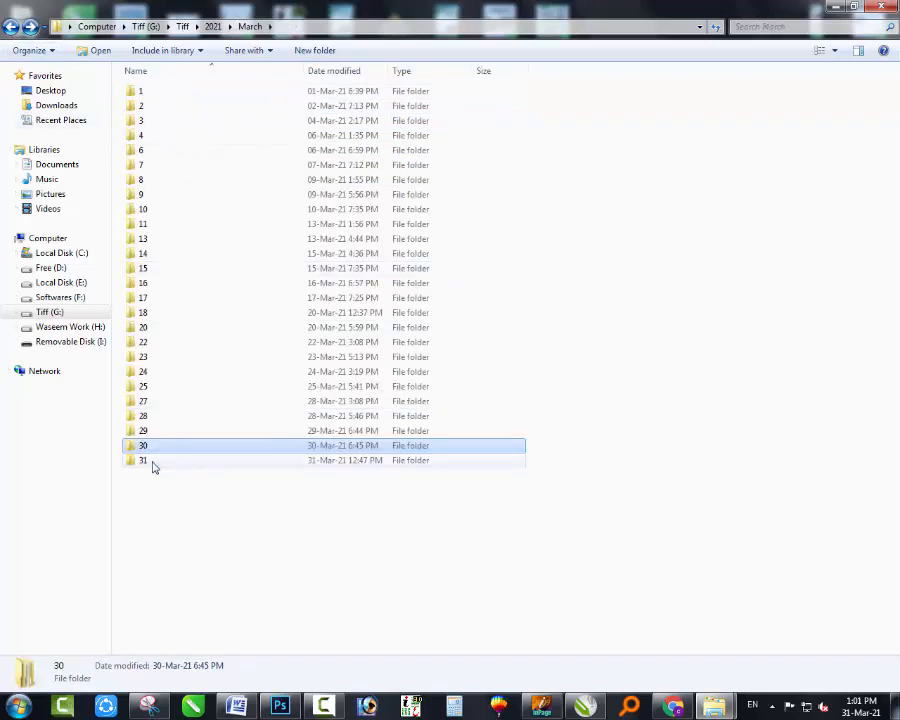
double_click(152, 462)
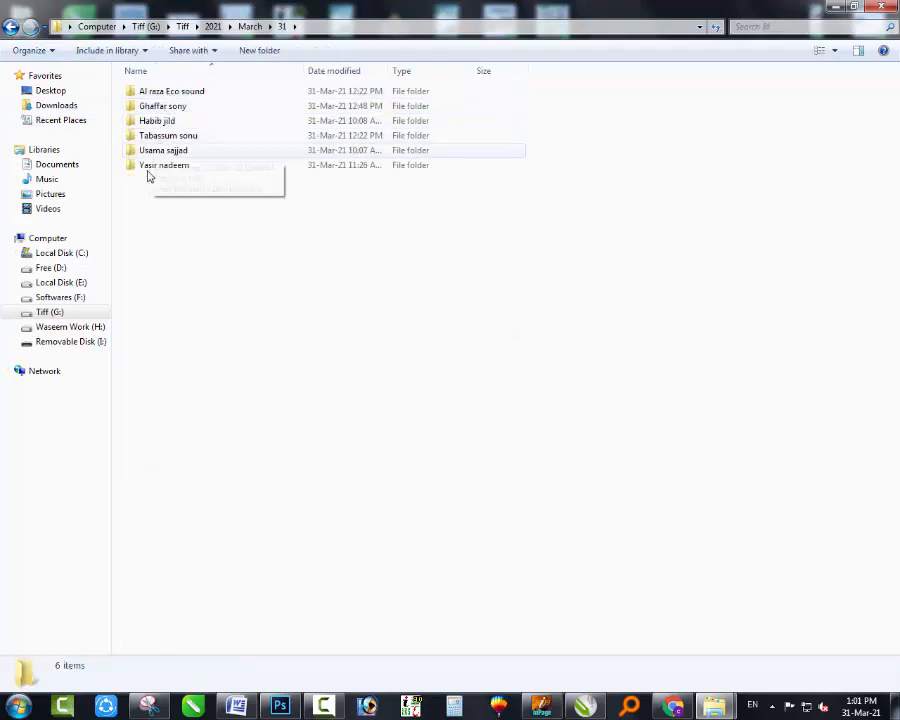
Return to the desktop, refresh it, and switch back to the CorelDRAW drawing
key(super+d)
right_click(678, 325)
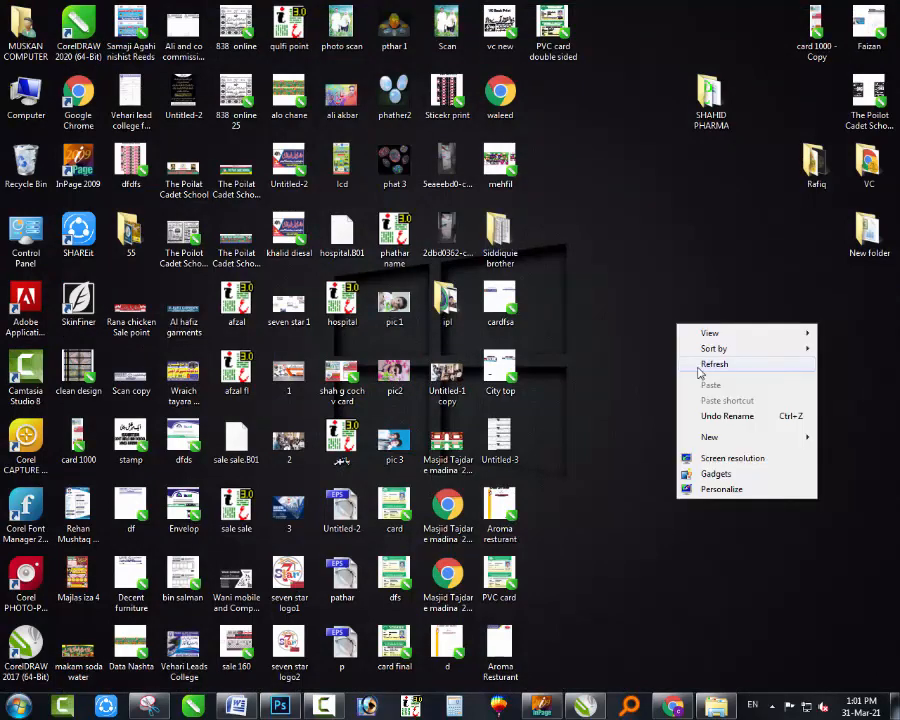
click(700, 366)
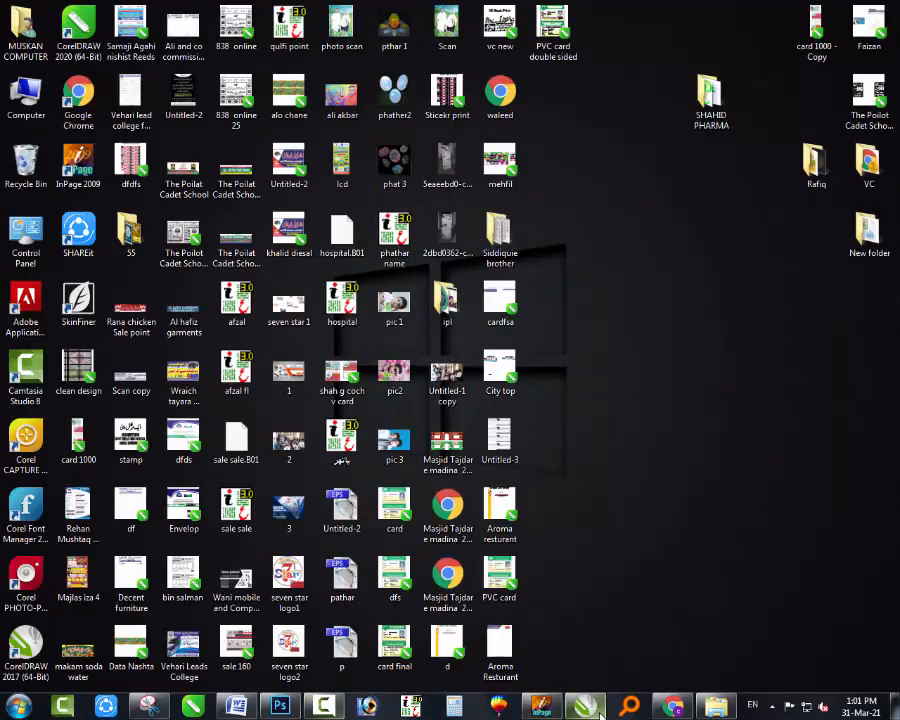
click(597, 710)
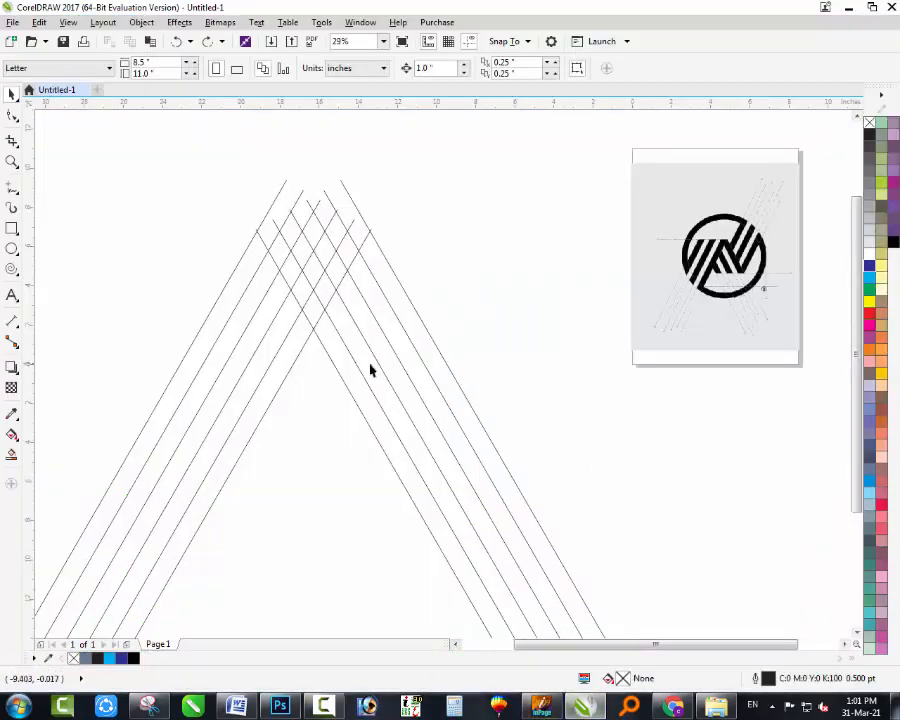
Draw a horizontal line about 21.28 inches long through the crossings at the upper ends of the two slanted line groups
scroll(306, 366, down, 2)
key(z)
click(264, 319)
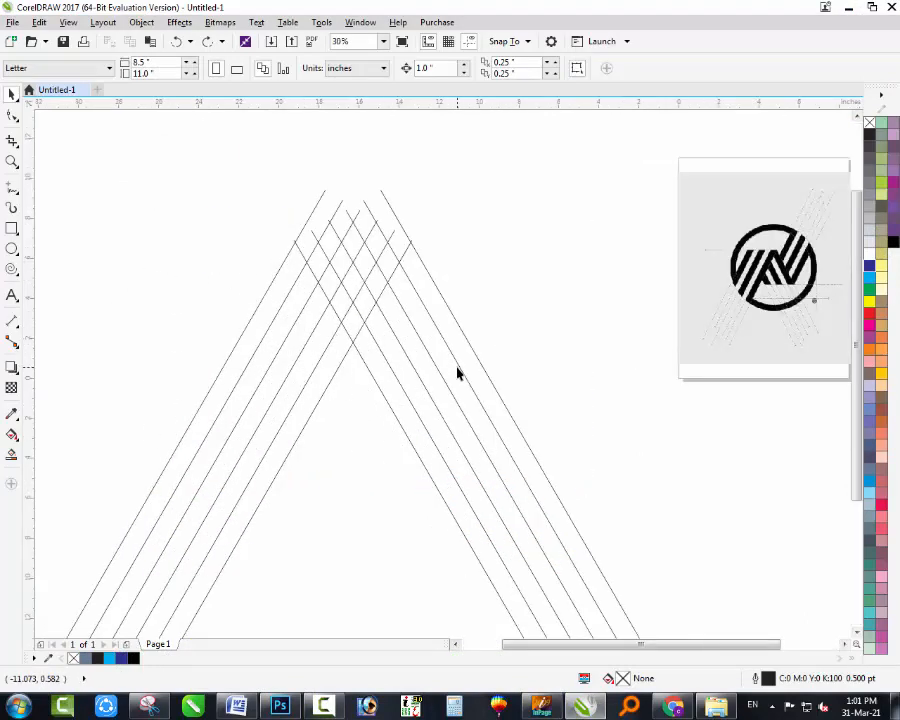
click(12, 186)
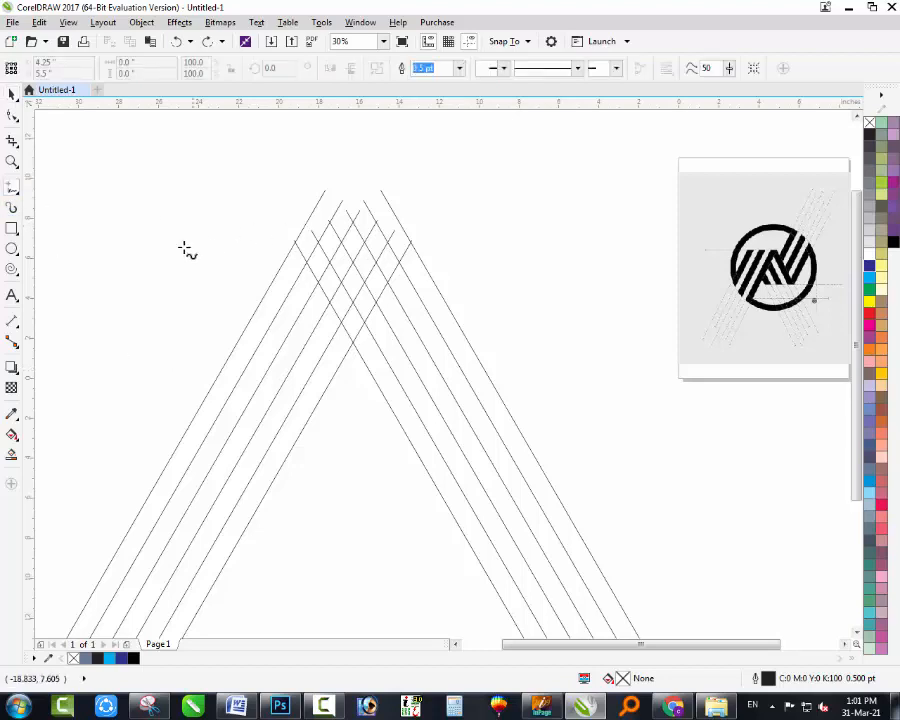
click(103, 238)
click(537, 238)
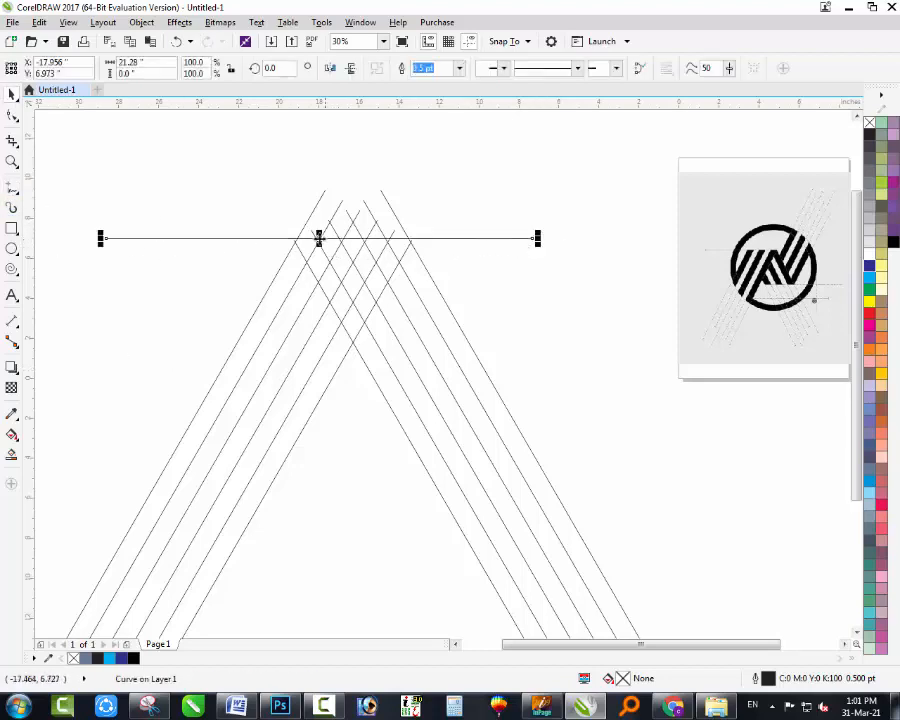
scroll(356, 256, down, 3)
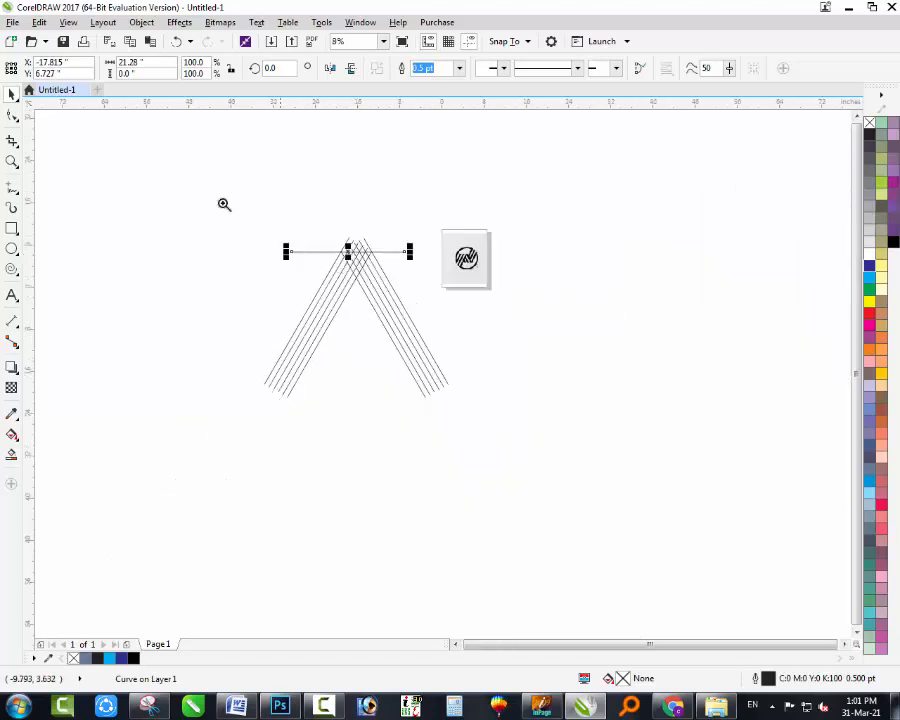
scroll(430, 390, up, 2)
click(221, 366)
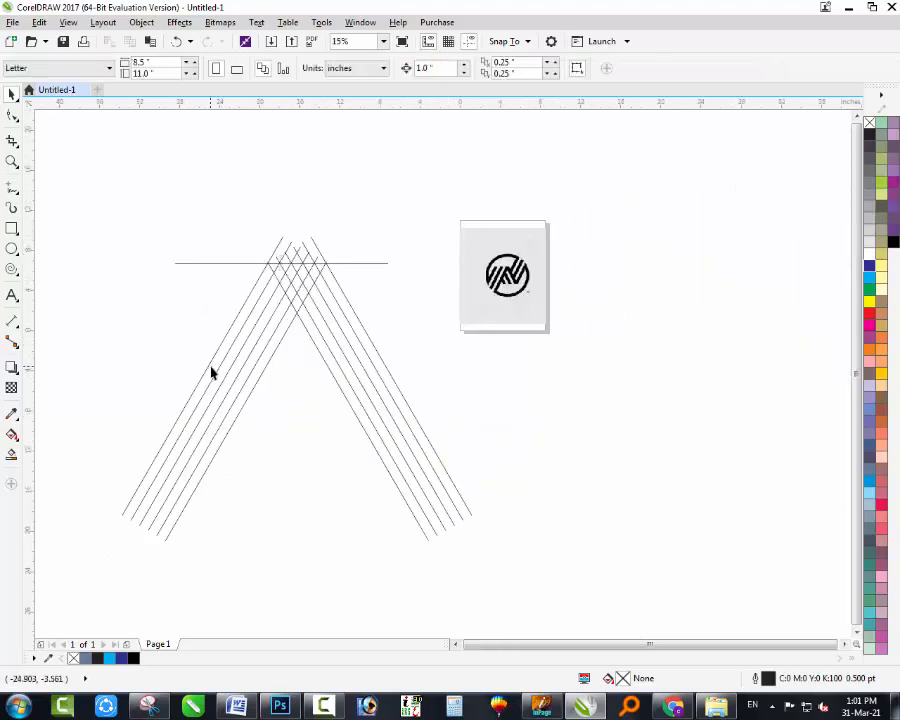
Add a third slanted line group parallel to the left one, positioned so it crosses the middle of the right group
click(208, 372)
drag(113, 387, 405, 265)
click(350, 68)
scroll(294, 289, up, 1)
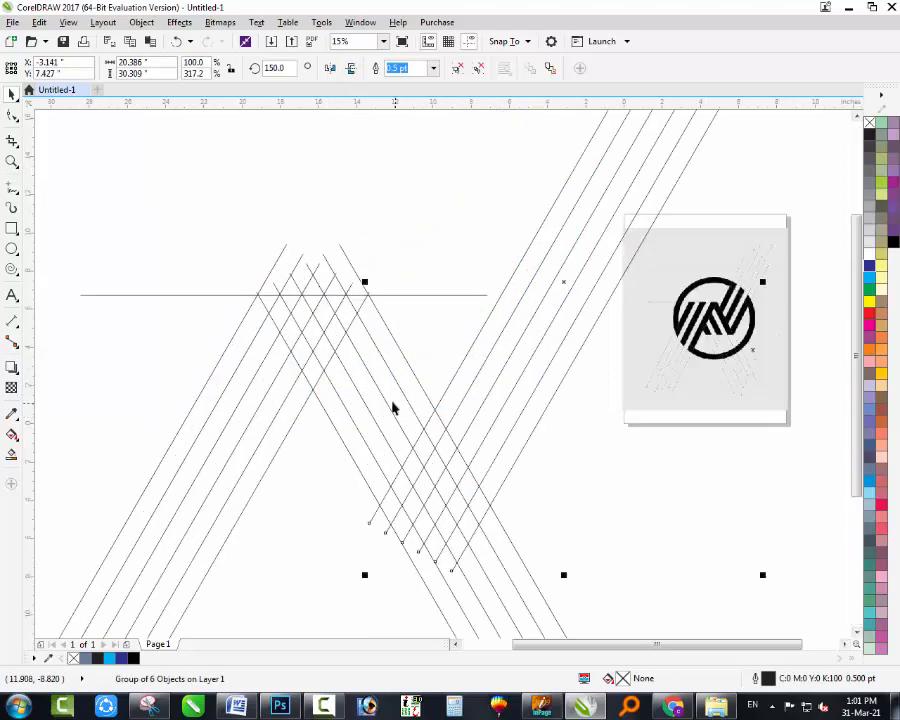
click(461, 406)
drag(461, 404, 396, 418)
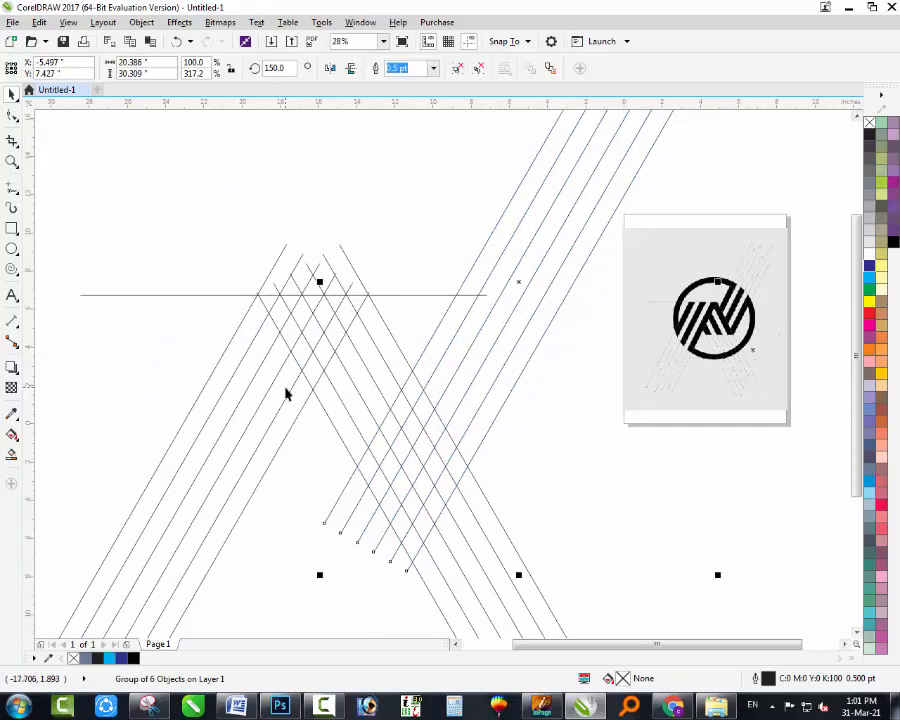
scroll(287, 394, down, 2)
scroll(264, 420, up, 2)
click(268, 330)
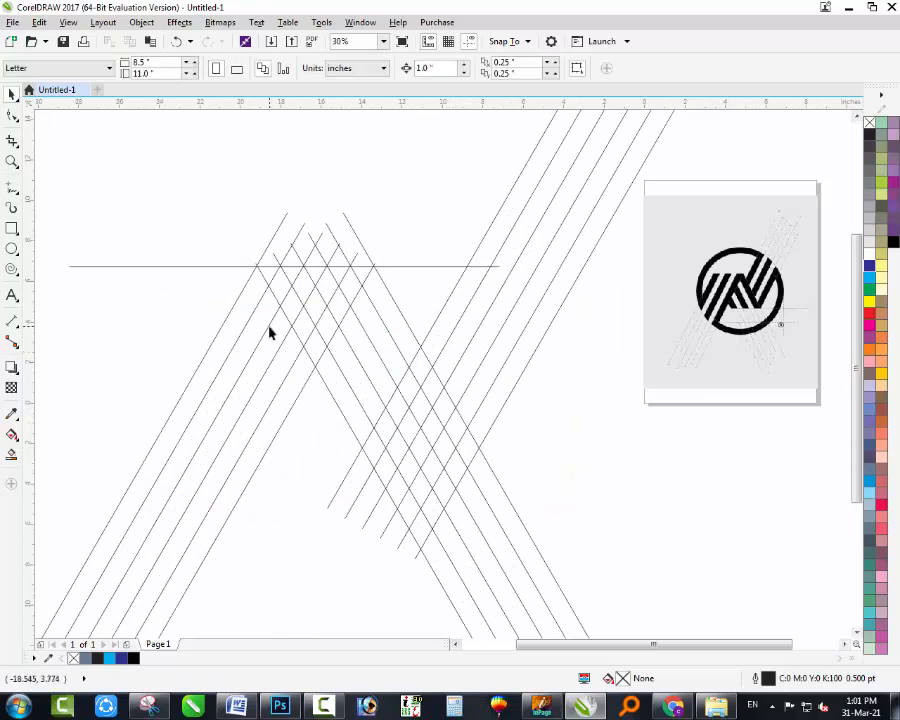
Draw a horizontal line about 16.07 inches long and align it with the lower crossings of the second and third line groups
scroll(270, 327, down, 1)
scroll(325, 343, up, 2)
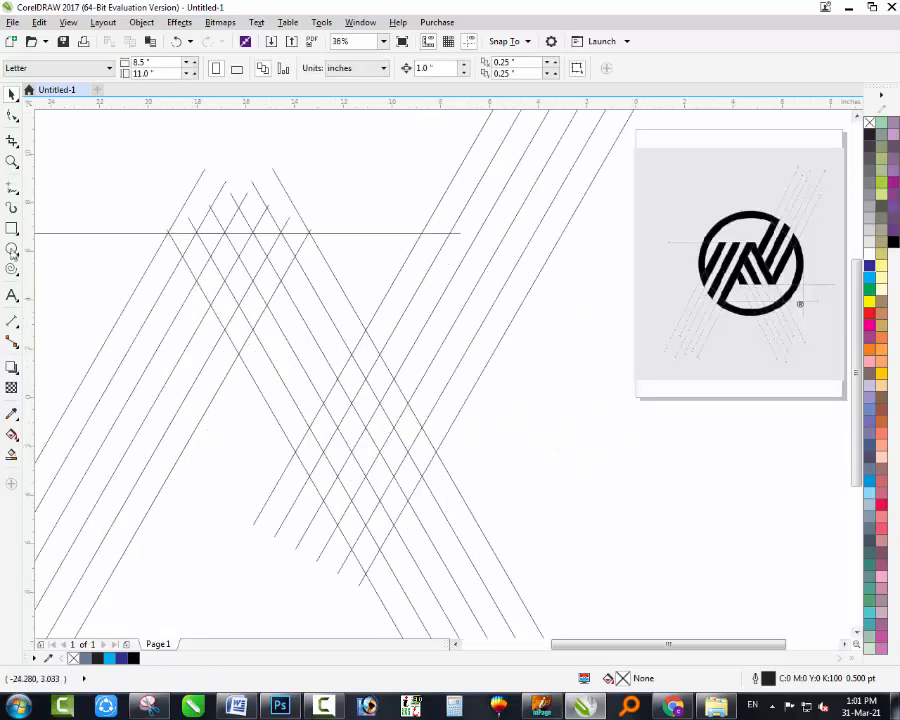
click(12, 186)
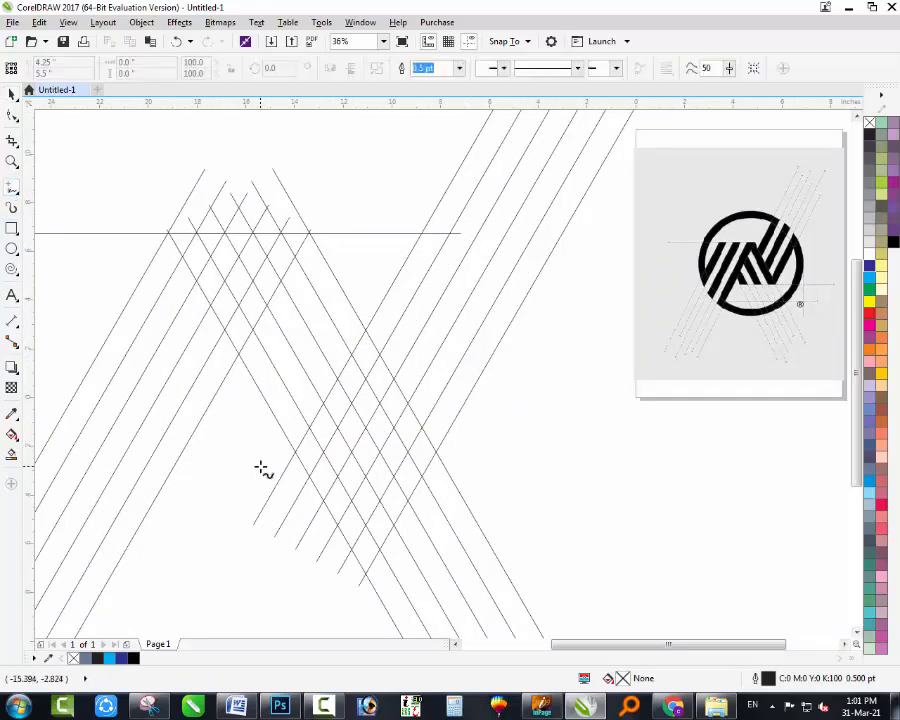
click(263, 443)
ctrl+click(654, 474)
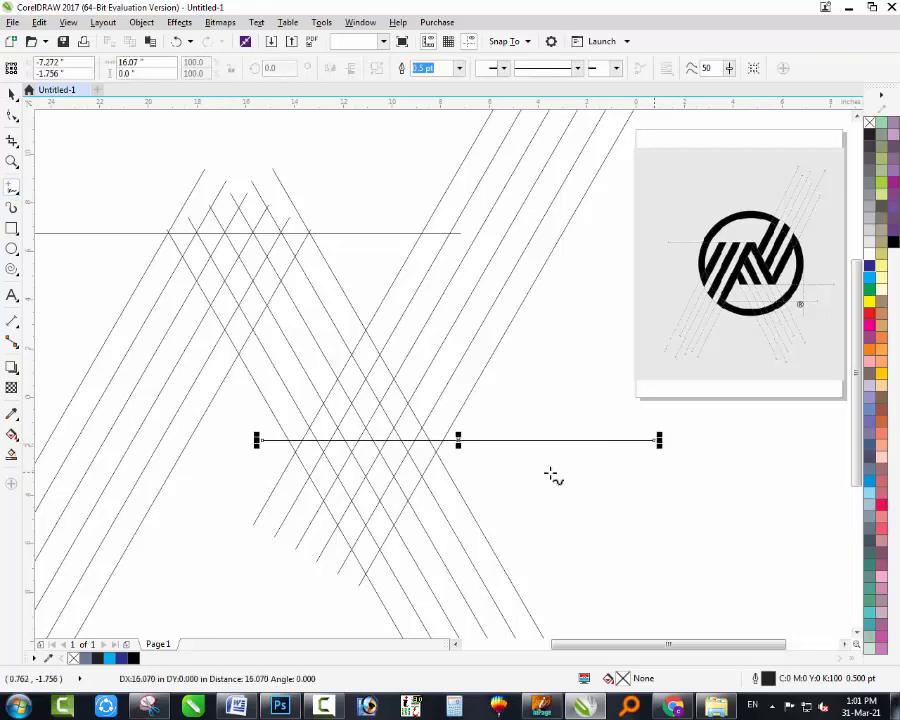
scroll(293, 462, up, 5)
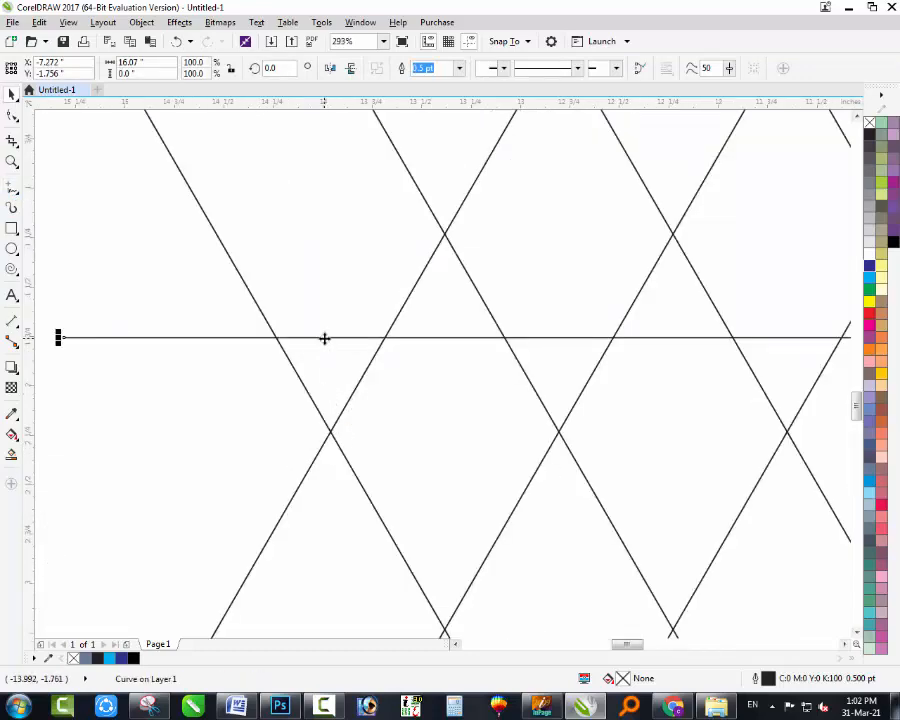
scroll(296, 437, down, 6)
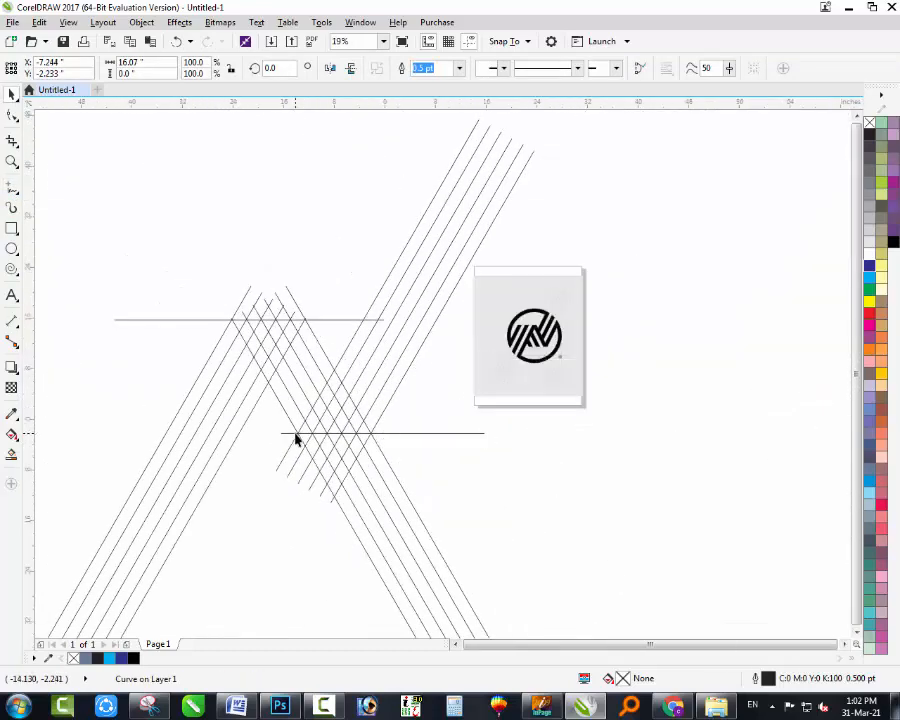
scroll(296, 437, down, 2)
scroll(285, 510, up, 2)
click(310, 454)
Move the reference image off the page to the right and all construction lines farther to the left of the page
drag(520, 302, 718, 290)
scroll(514, 176, down, 2)
click(336, 324)
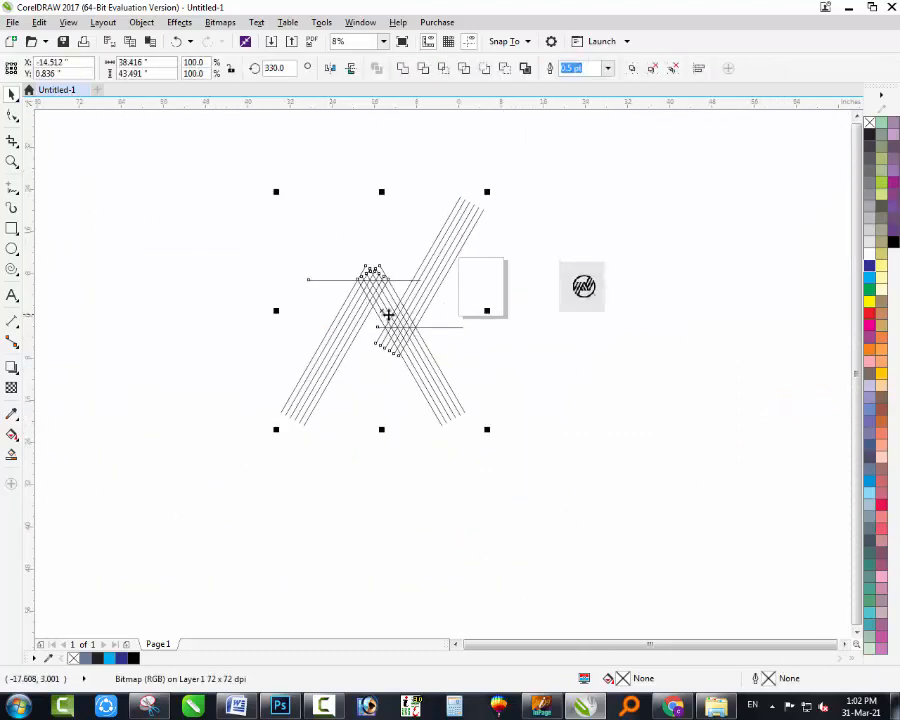
click(285, 321)
drag(394, 325, 233, 326)
key(Escape)
key(F2)
drag(107, 197, 471, 443)
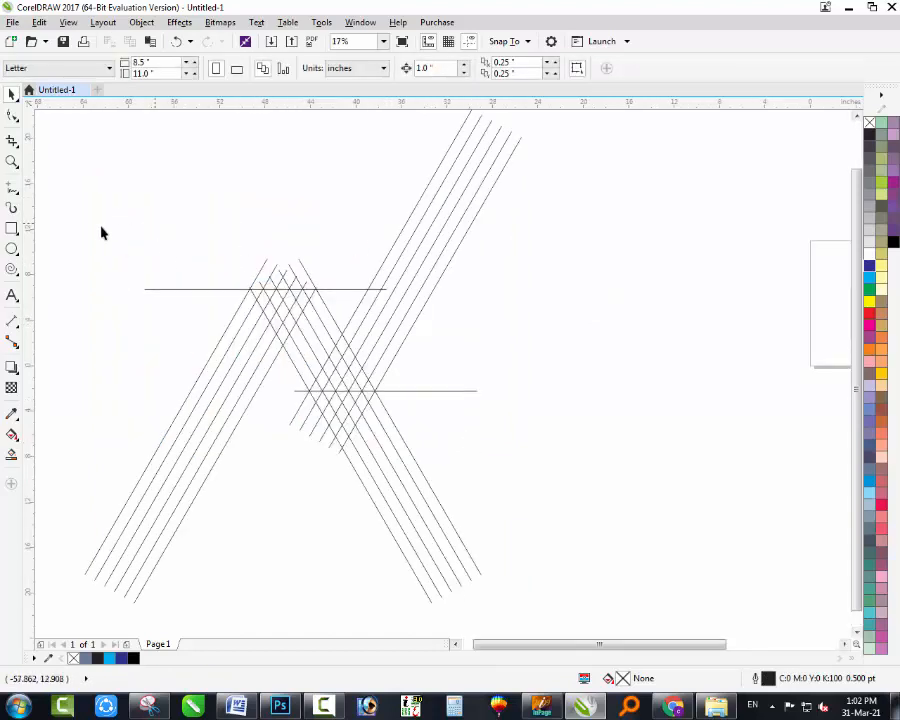
Draw a circle about 24.57 inches in diameter and centre it horizontally and vertically on the construction lines
click(11, 250)
drag(187, 188, 468, 441)
key(space)
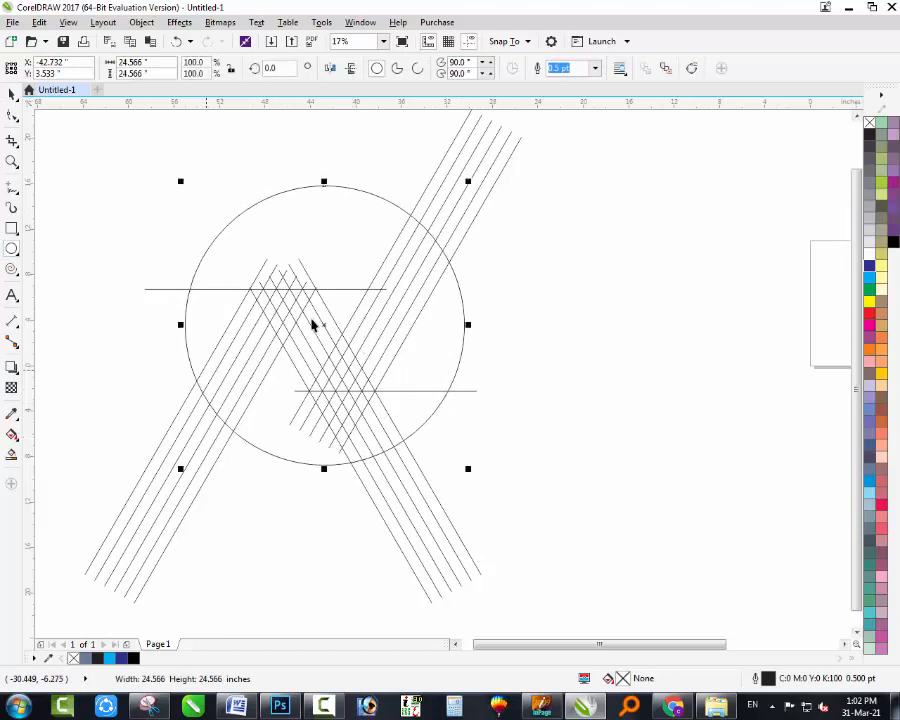
scroll(538, 537, up, 2)
shift+click(520, 514)
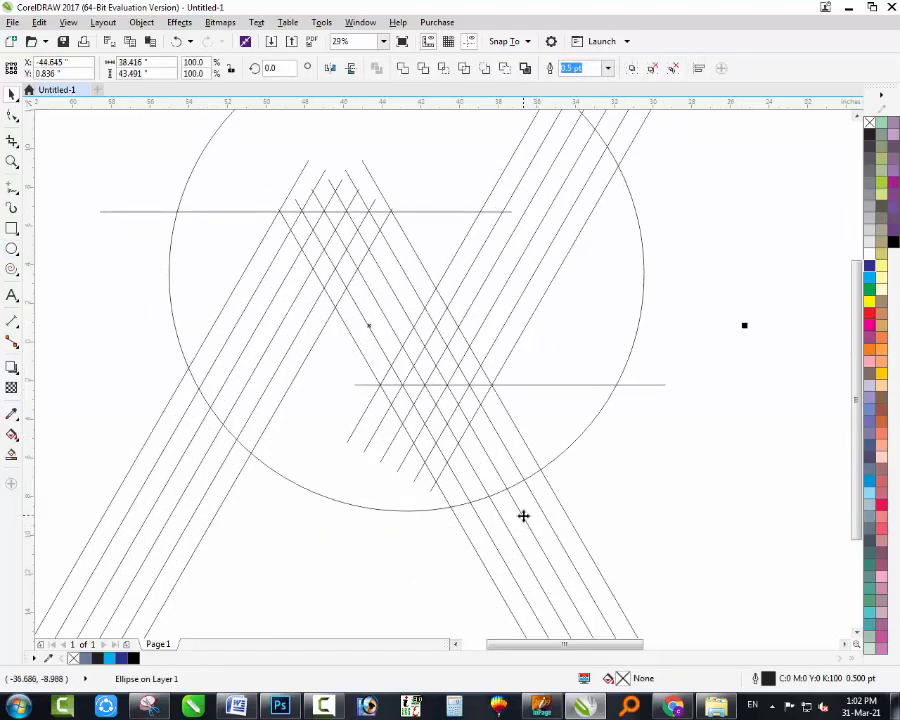
key(c)
key(e)
scroll(467, 392, down, 2)
key(Escape)
Create a smaller concentric copy of the circle, about 22.16 inches in diameter, to form the ring
key(F2)
drag(211, 205, 679, 468)
click(473, 226)
drag(627, 175, 610, 197)
scroll(400, 332, down, 2)
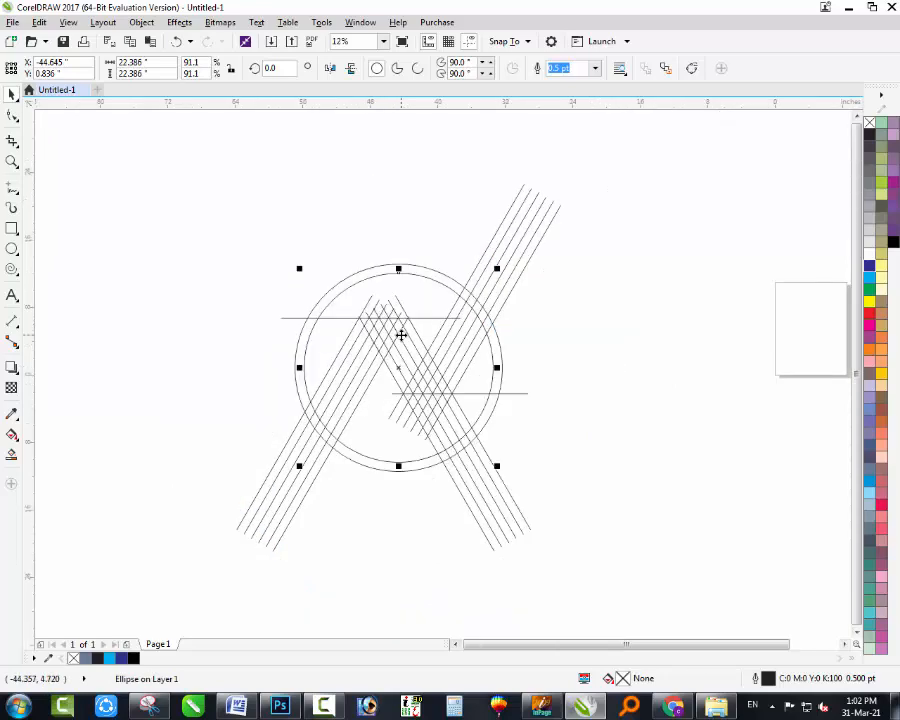
drag(277, 257, 566, 380)
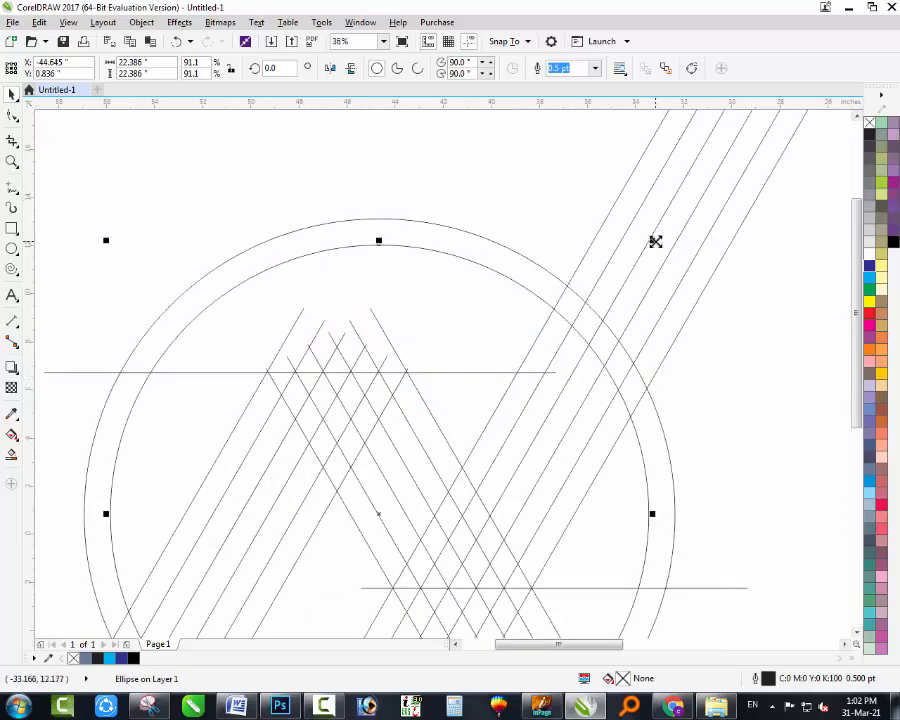
scroll(492, 312, down, 4)
key(z)
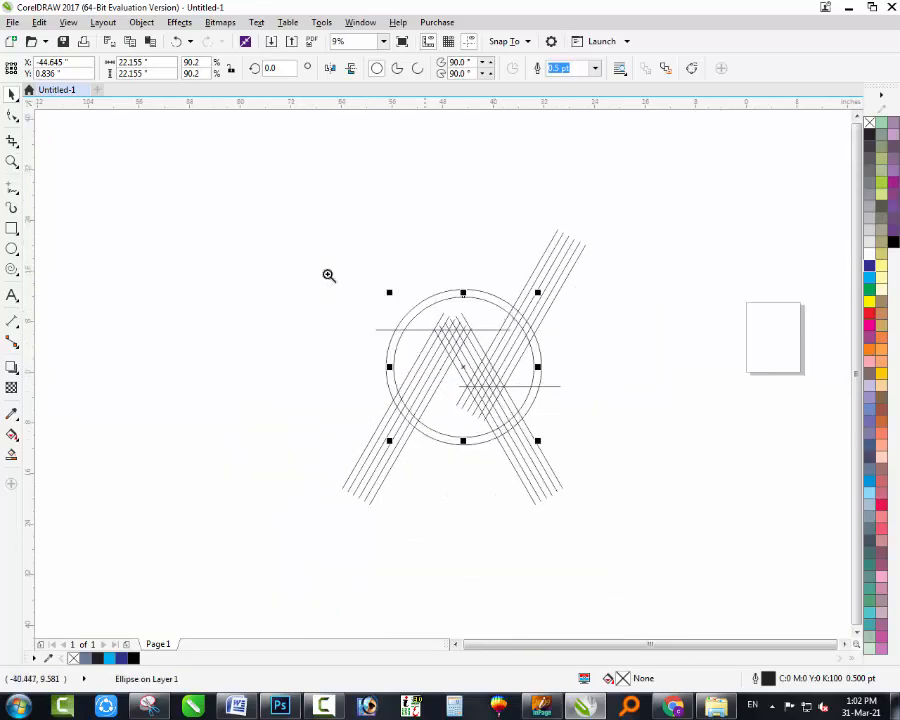
drag(292, 264, 750, 444)
click(515, 384)
Smart Fill the leftmost slanted stripe in blue-gray without outline, from the upper horizontal line down to the outer circle
scroll(357, 404, down, 1)
key(F2)
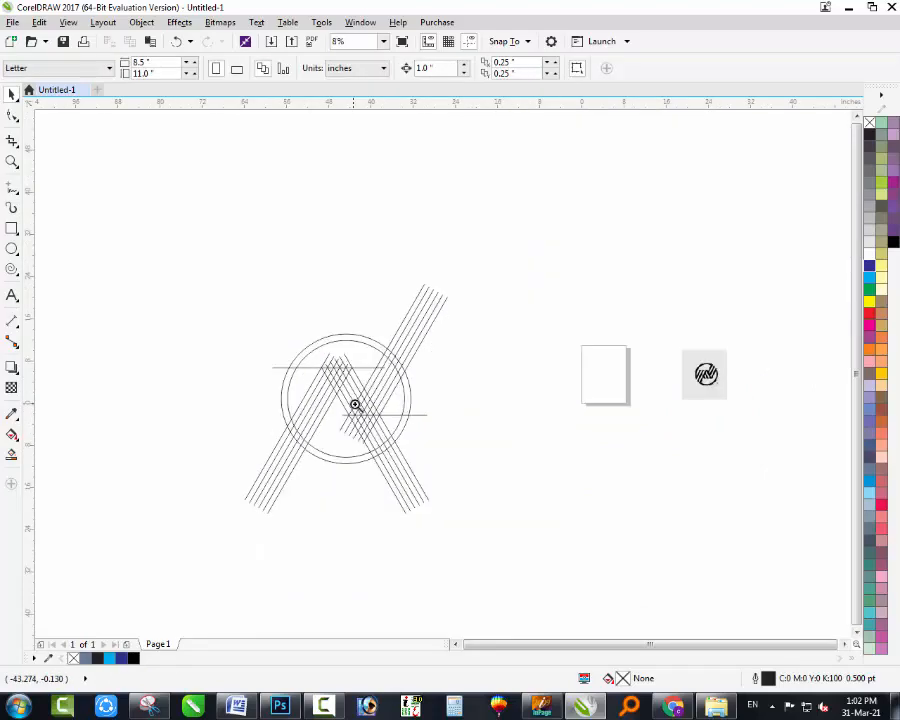
mouse_move(225, 502)
mouse_down()
mouse_move(813, 339)
mouse_move(815, 330)
mouse_up()
key(F2)
mouse_move(362, 243)
mouse_down()
mouse_move(155, 394)
mouse_move(94, 458)
mouse_up()
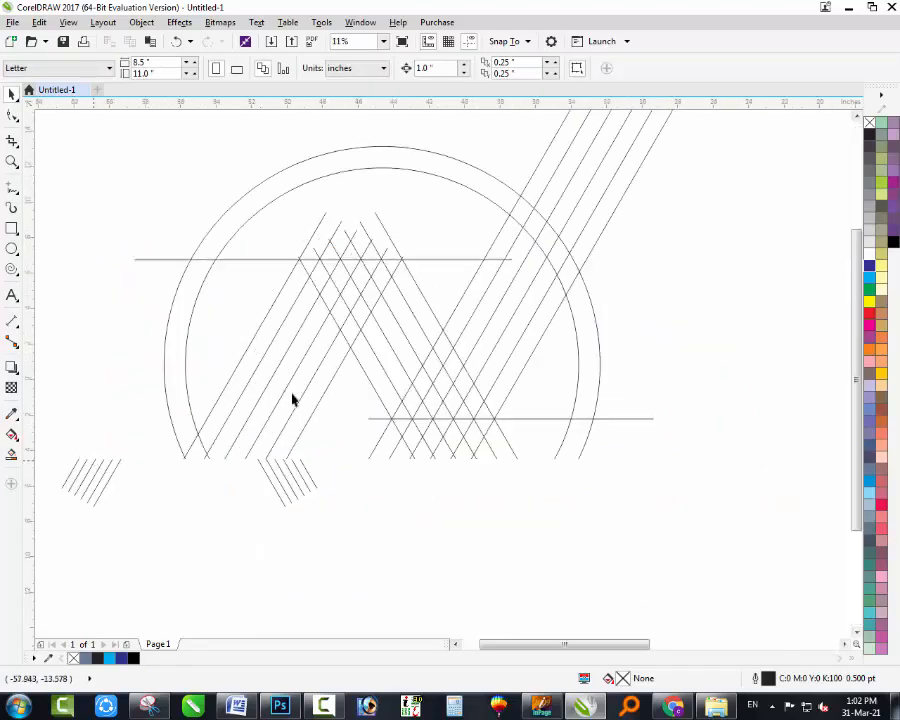
click(11, 456)
click(206, 434)
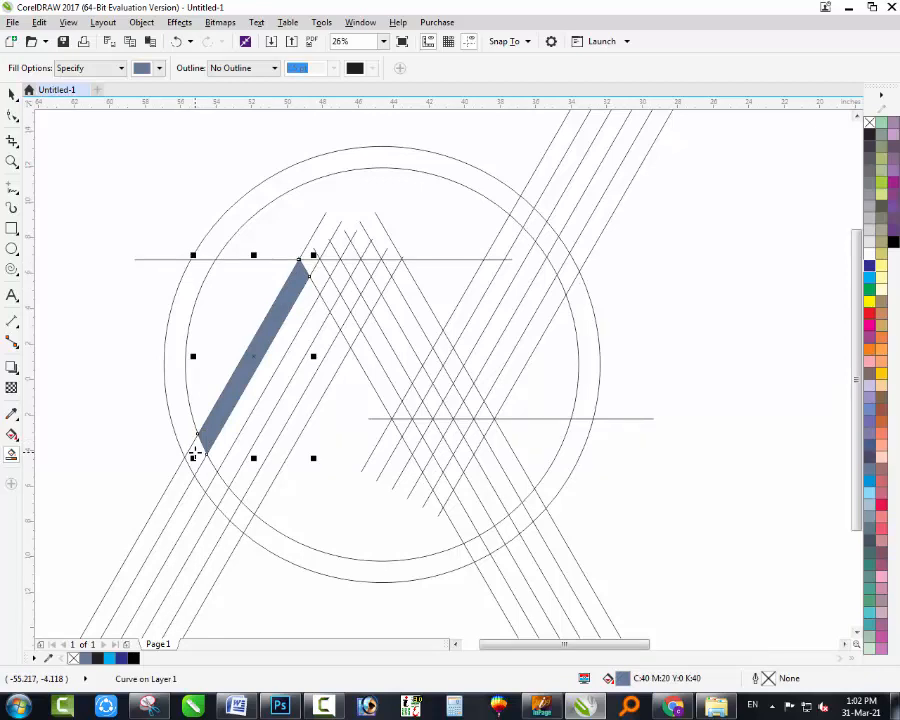
click(195, 454)
click(312, 262)
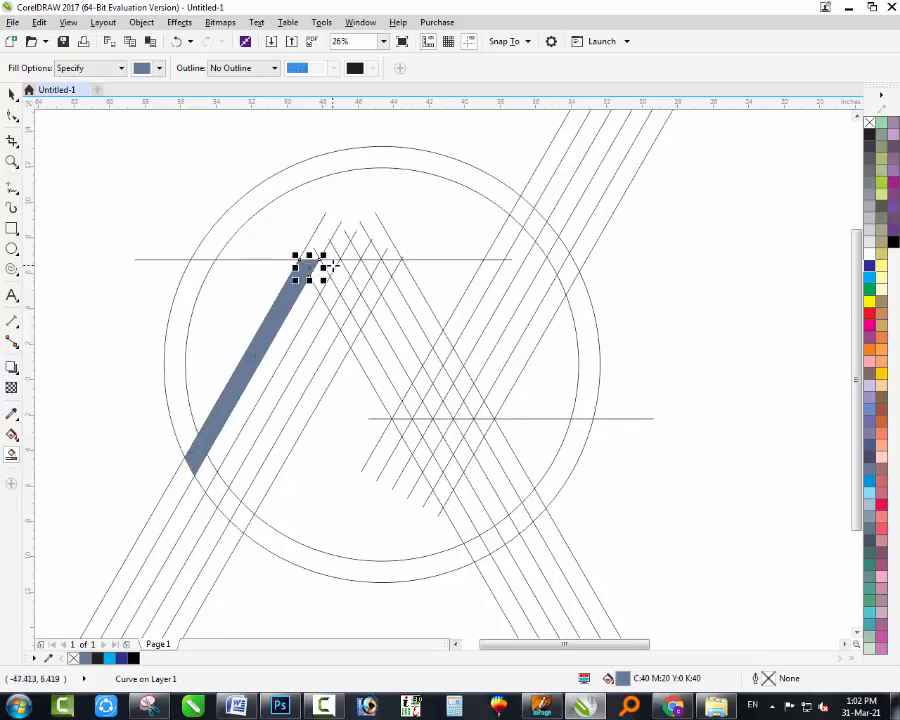
Fill the second slanted stripe in the same blue-gray from the upper horizontal line to the outer circle
click(340, 268)
click(350, 263)
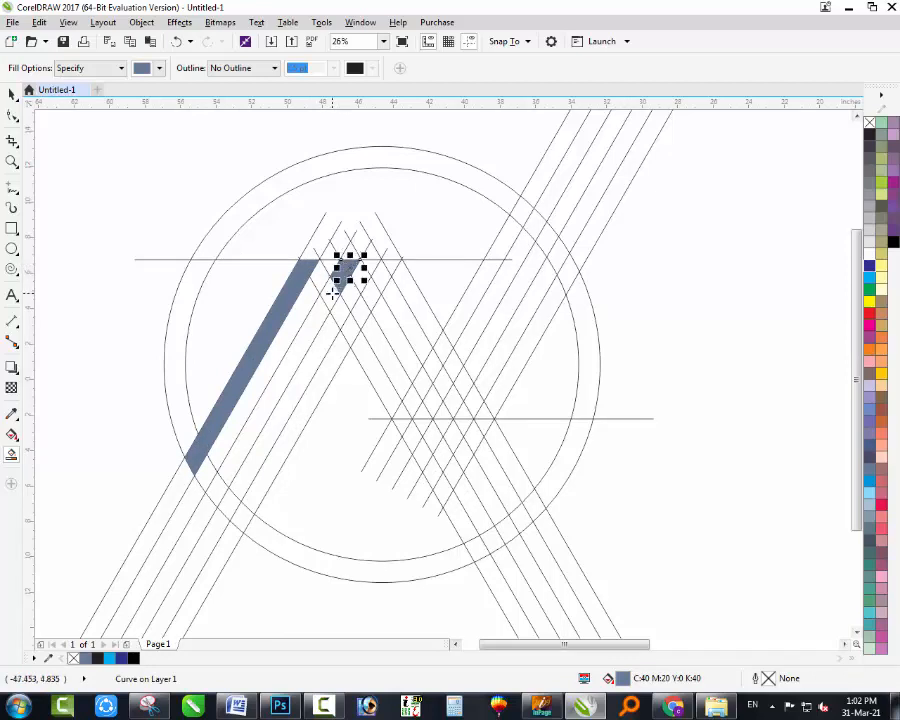
click(328, 293)
click(214, 488)
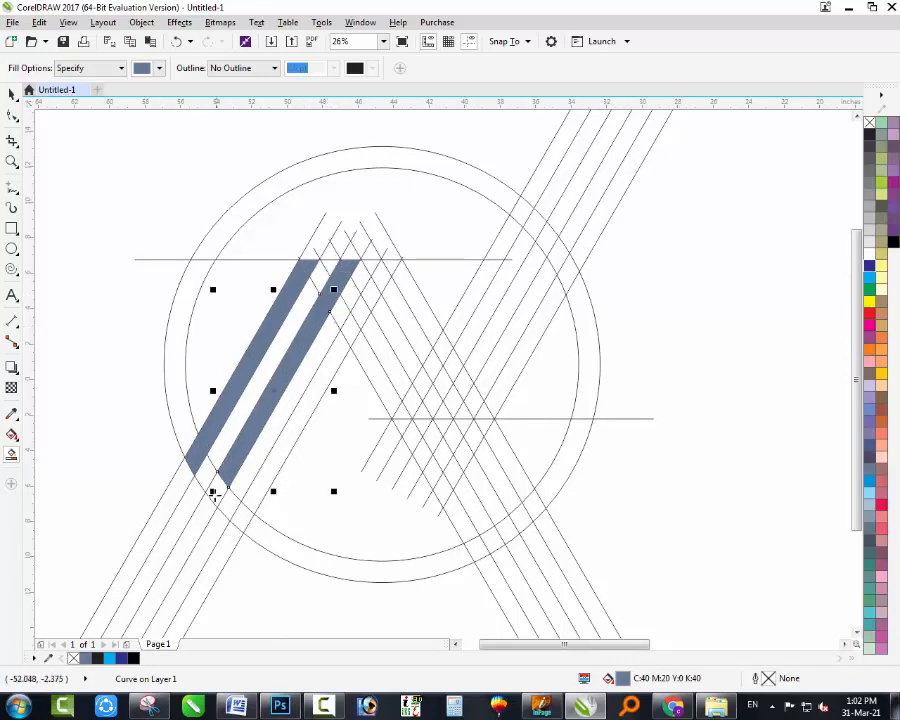
click(229, 499)
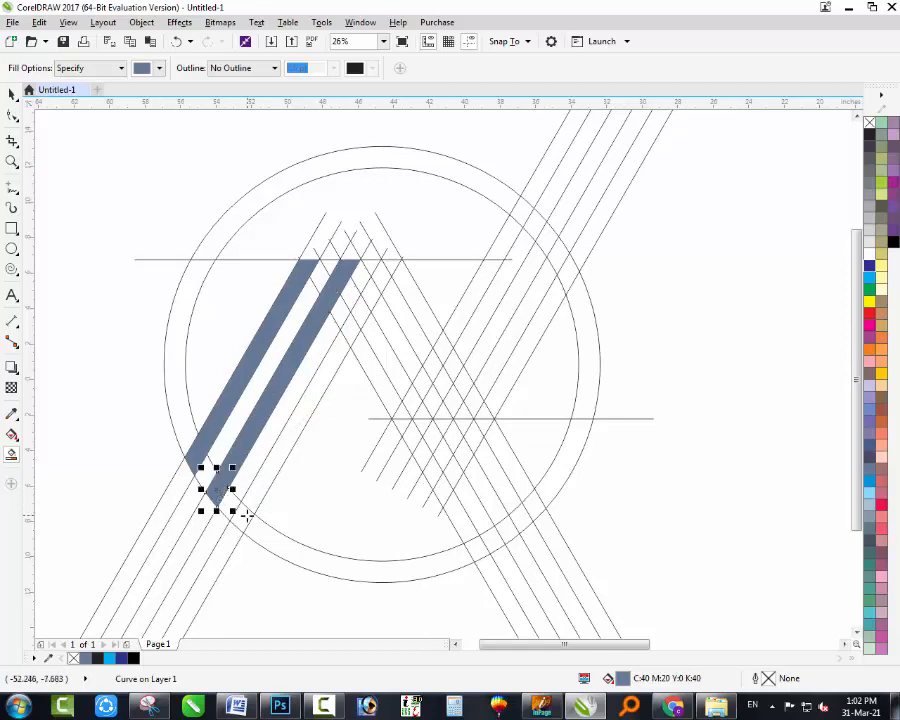
Fill all segments of the third slanted stripe from the outer circle up to the upper horizontal line
click(261, 486)
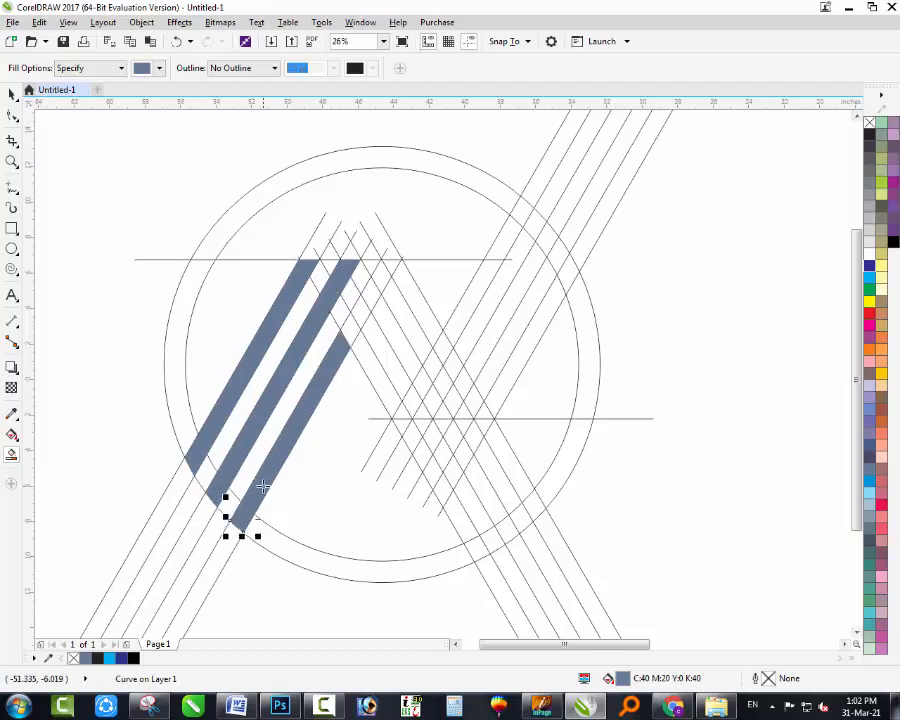
click(352, 327)
click(361, 311)
click(368, 291)
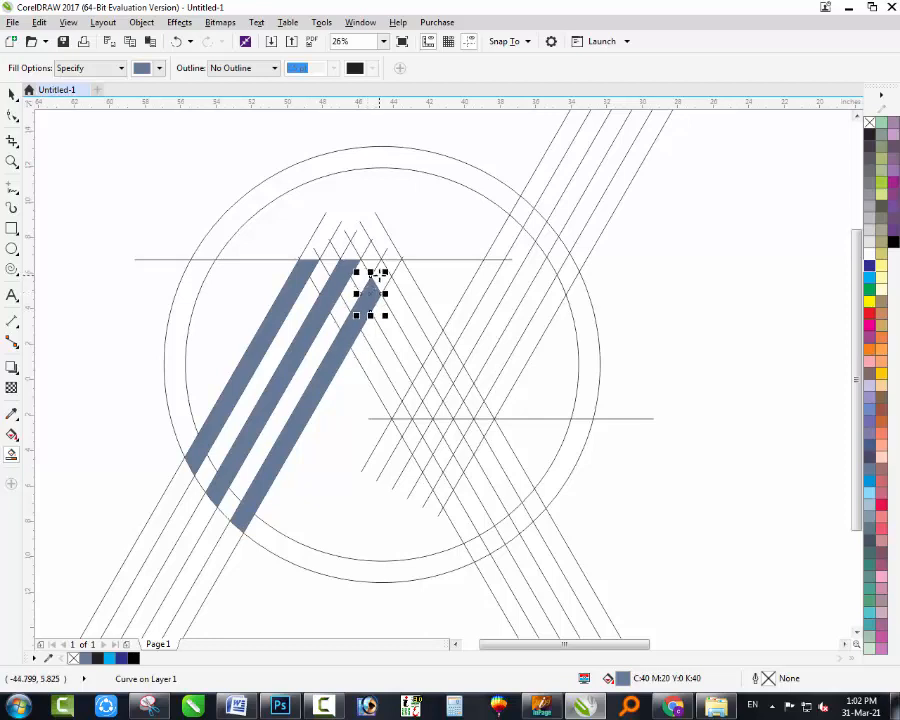
click(378, 278)
click(387, 264)
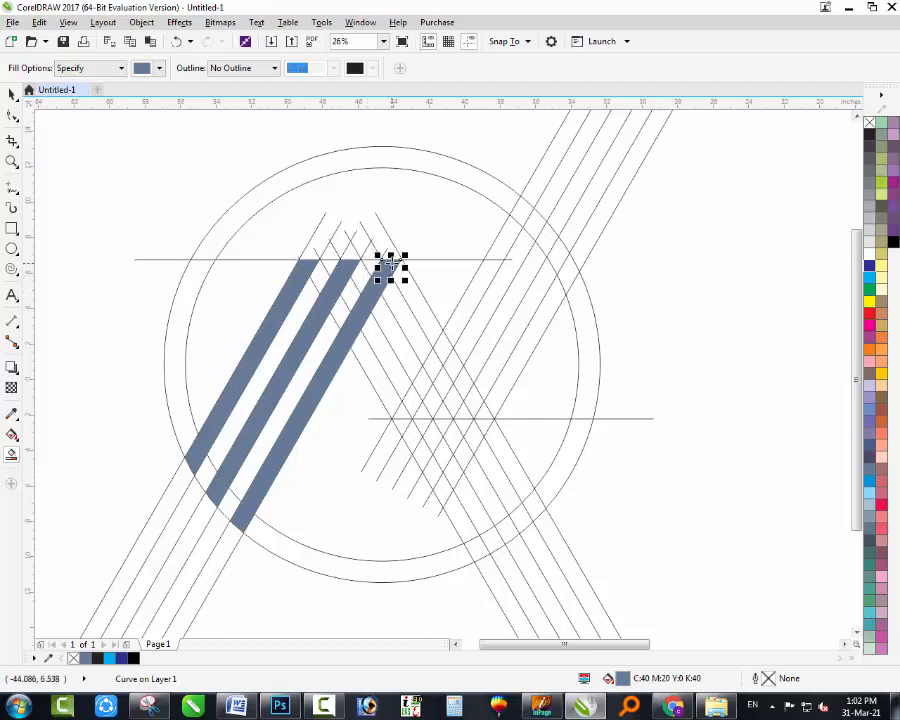
Fill the outer descending stripe from the third stripe's apex and the parallel inner stripe, then compare with the reference logo
click(411, 313)
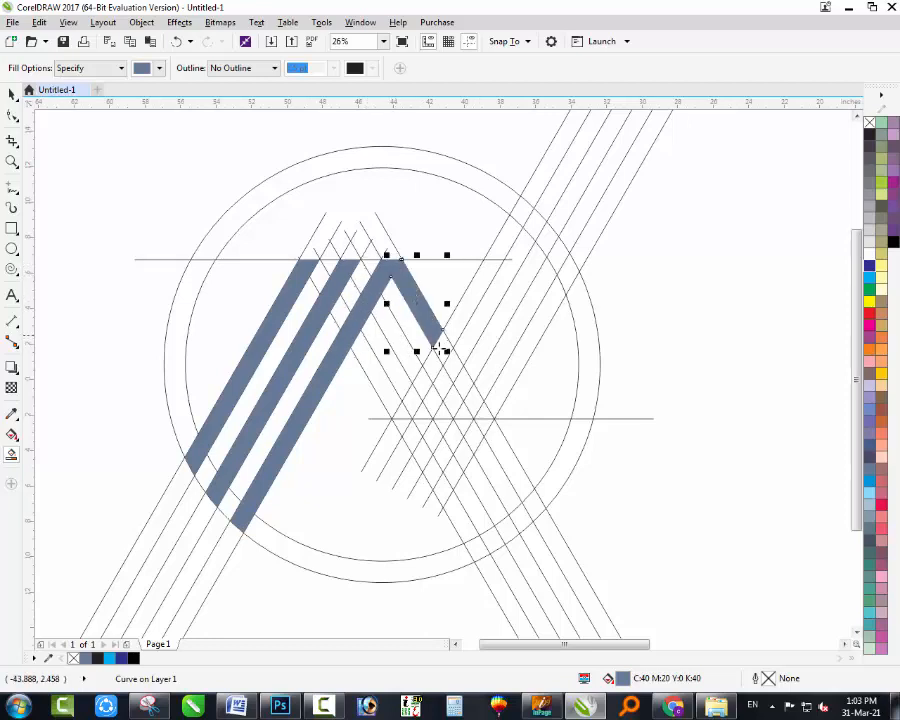
click(380, 337)
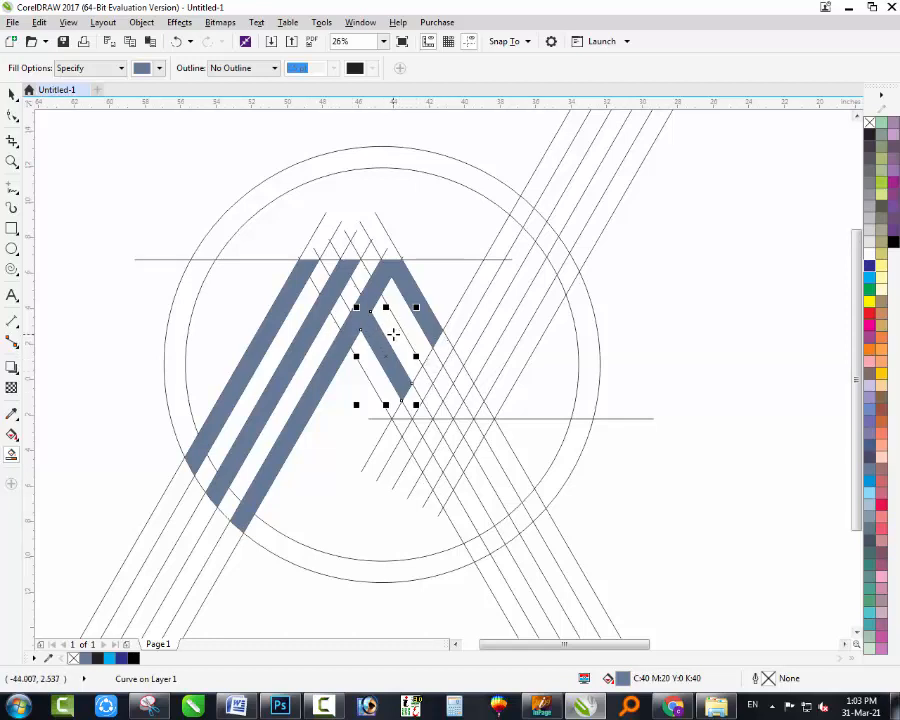
key(ctrl+z)
click(390, 330)
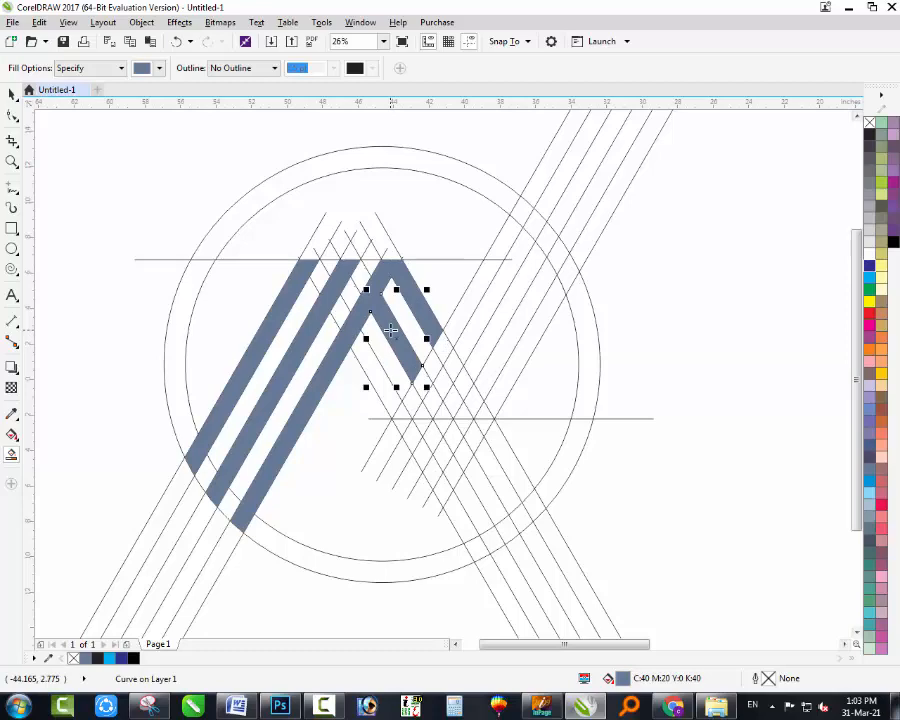
scroll(298, 367, down, 2)
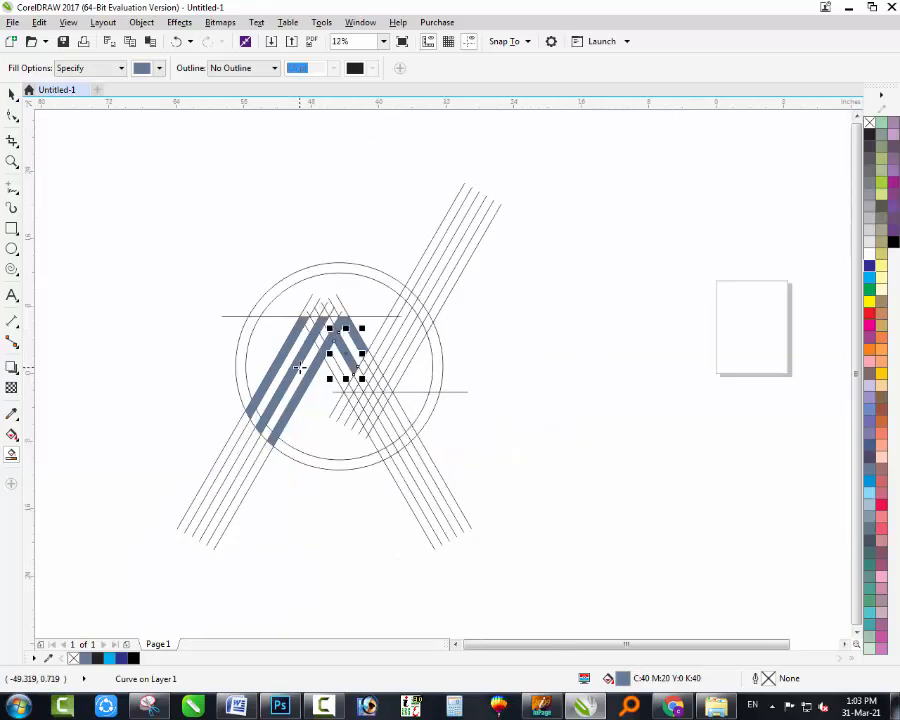
scroll(299, 366, down, 1)
scroll(595, 345, up, 2)
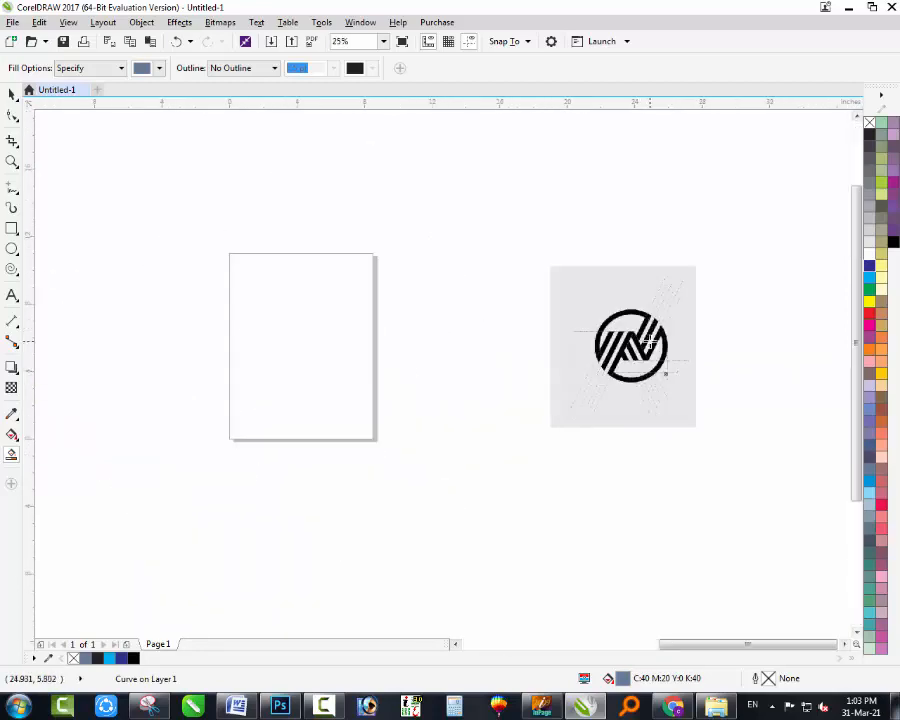
Smart Fill the remaining segments of the outer descending stripe down to the lower horizontal line in the same blue-gray
scroll(425, 341, down, 1)
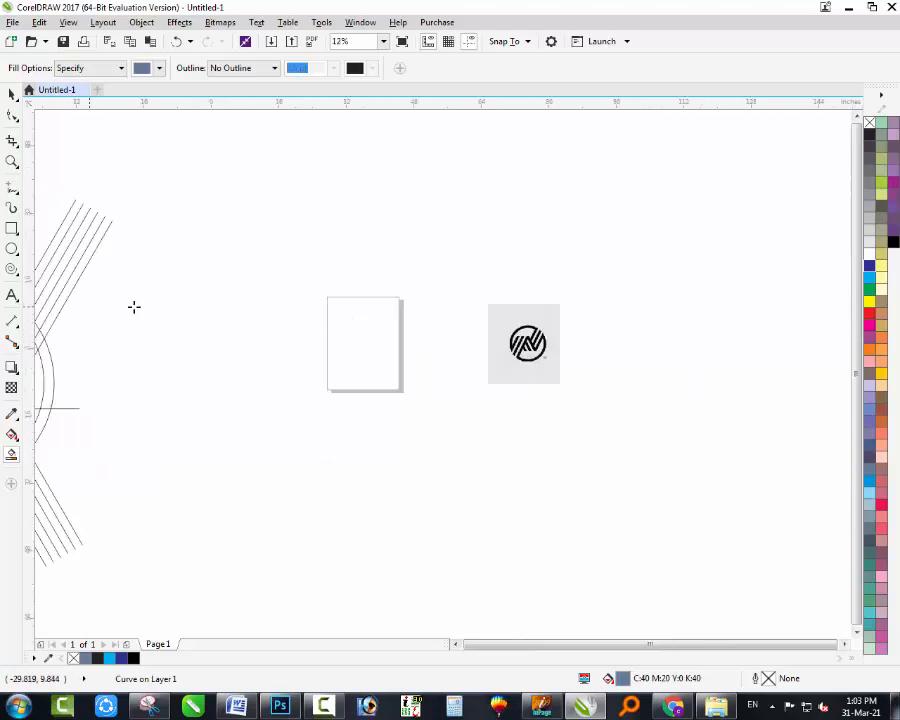
scroll(100, 310, down, 1)
scroll(130, 345, down, 1)
scroll(133, 348, up, 4)
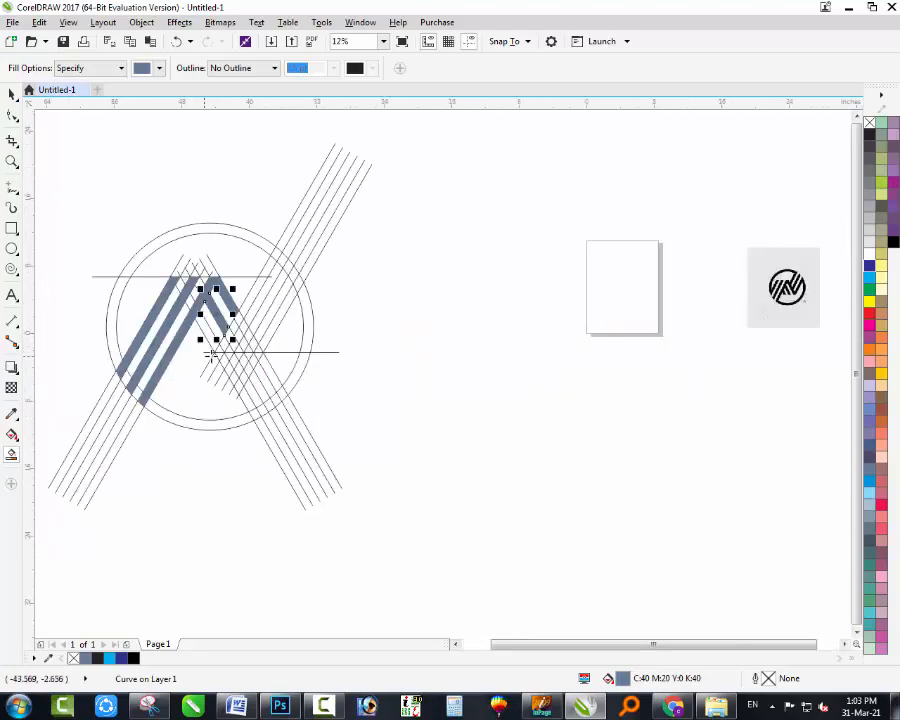
click(181, 275)
click(205, 308)
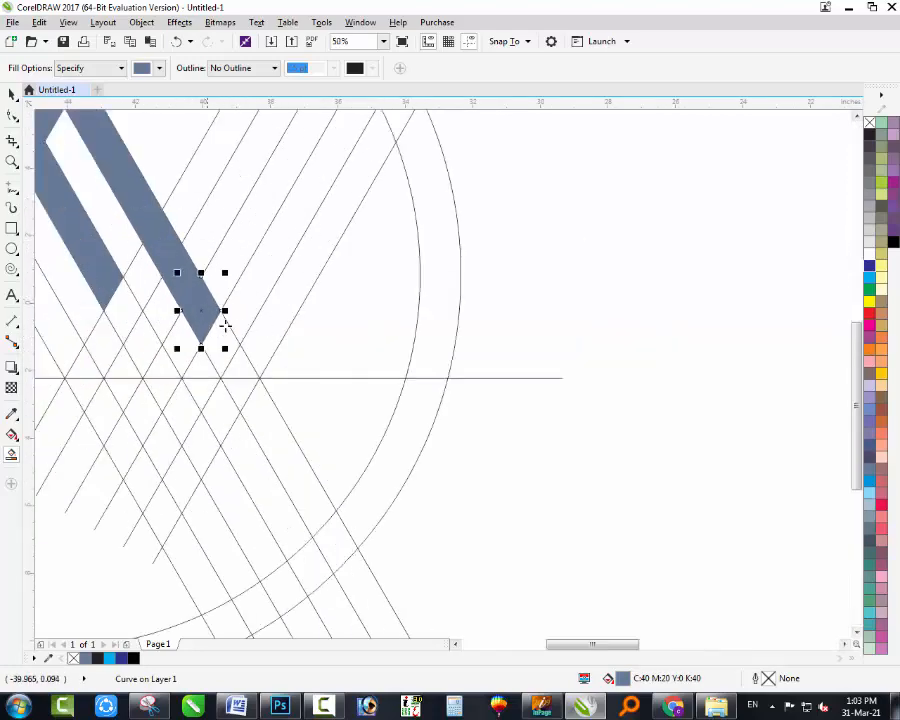
click(222, 345)
click(242, 368)
Finish filling the middle descending stripe and fill the innermost one, both down to the lower horizontal line
click(137, 327)
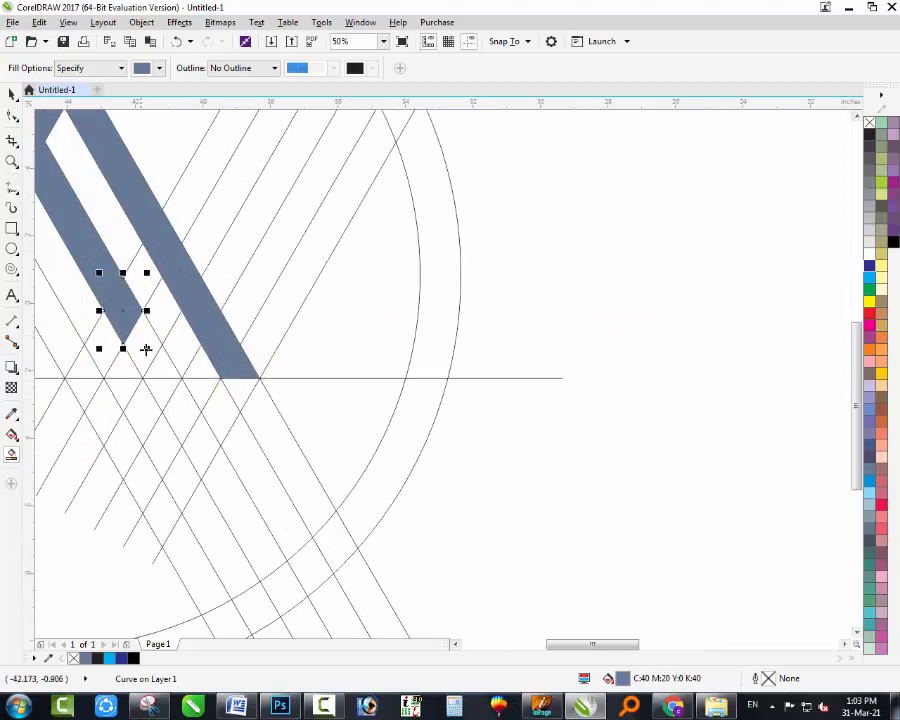
click(145, 348)
click(158, 368)
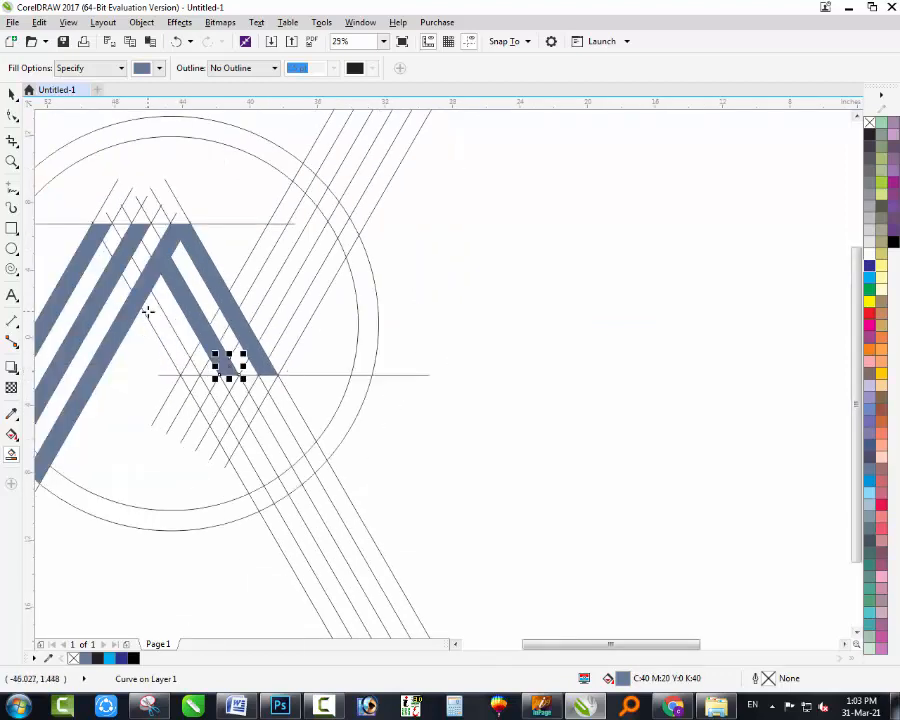
click(157, 325)
click(189, 378)
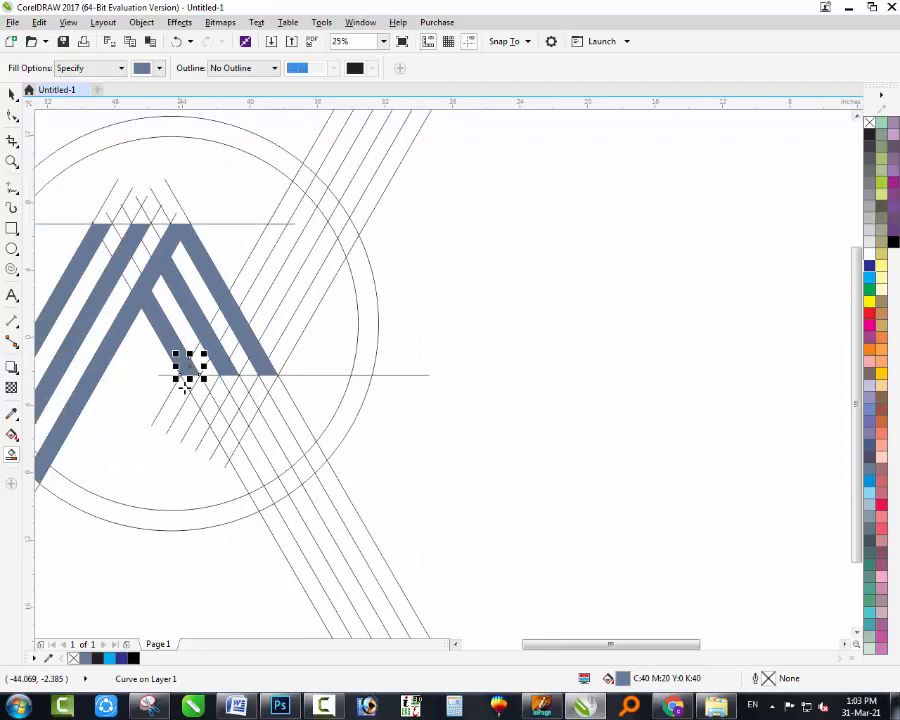
Fill the three rising stripes from the outer descending stripe up to the outer circle
click(282, 349)
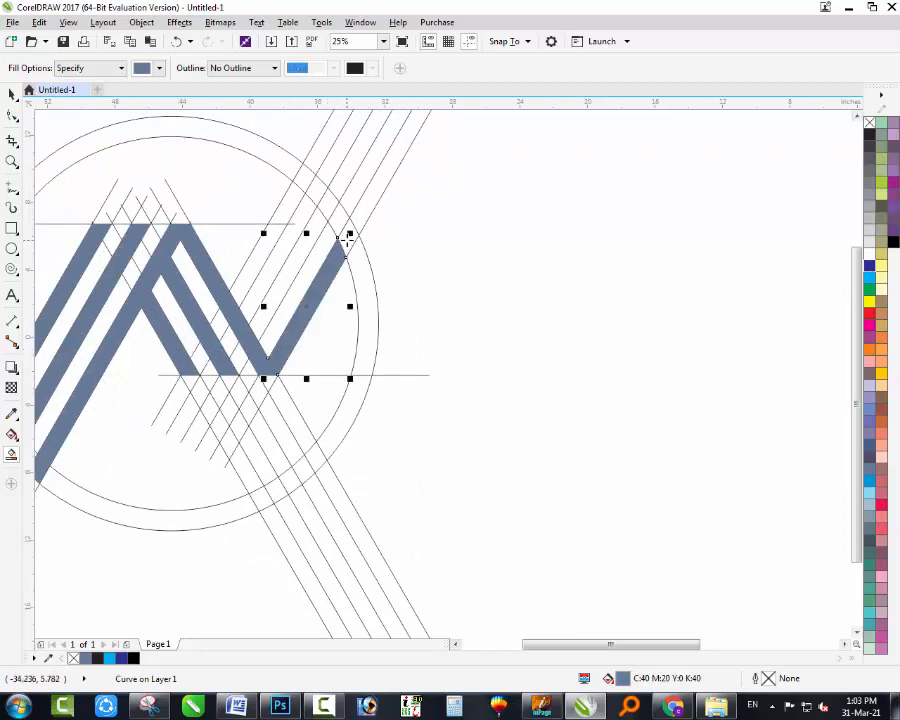
click(347, 239)
click(280, 289)
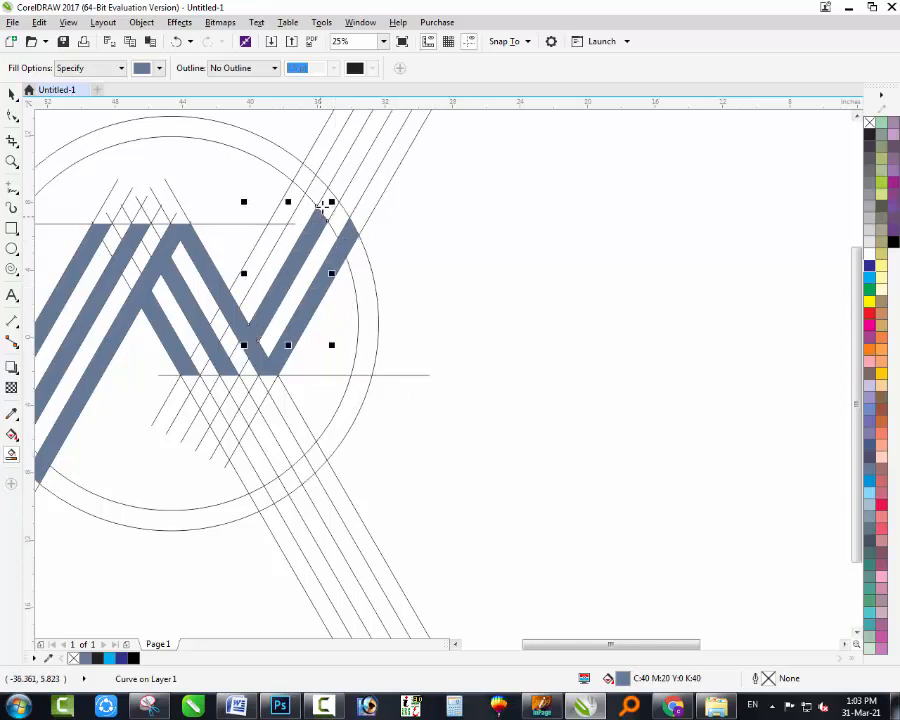
click(327, 200)
click(270, 237)
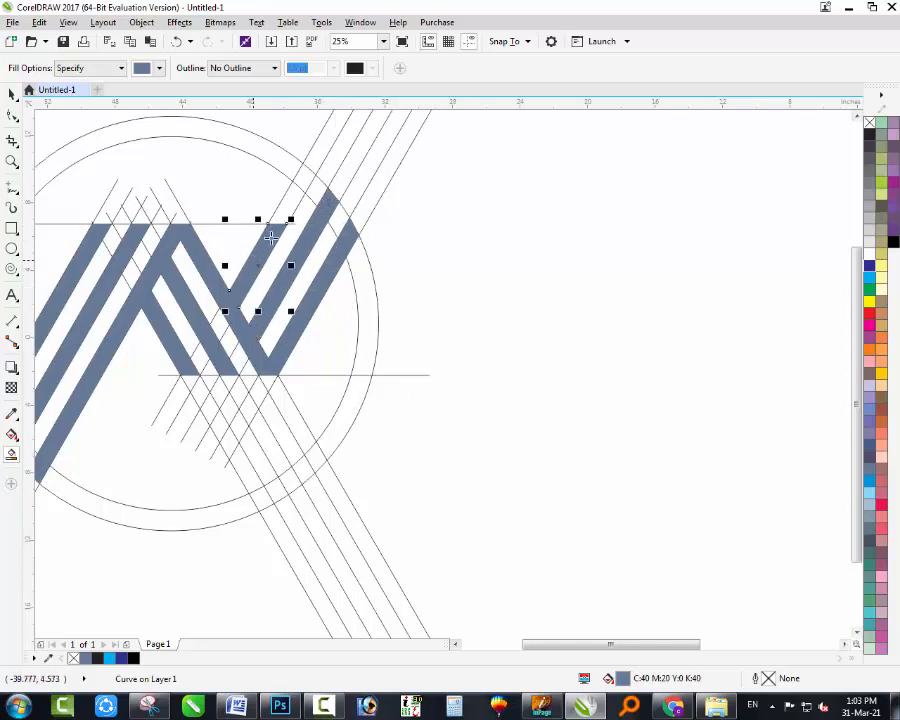
click(289, 203)
click(300, 178)
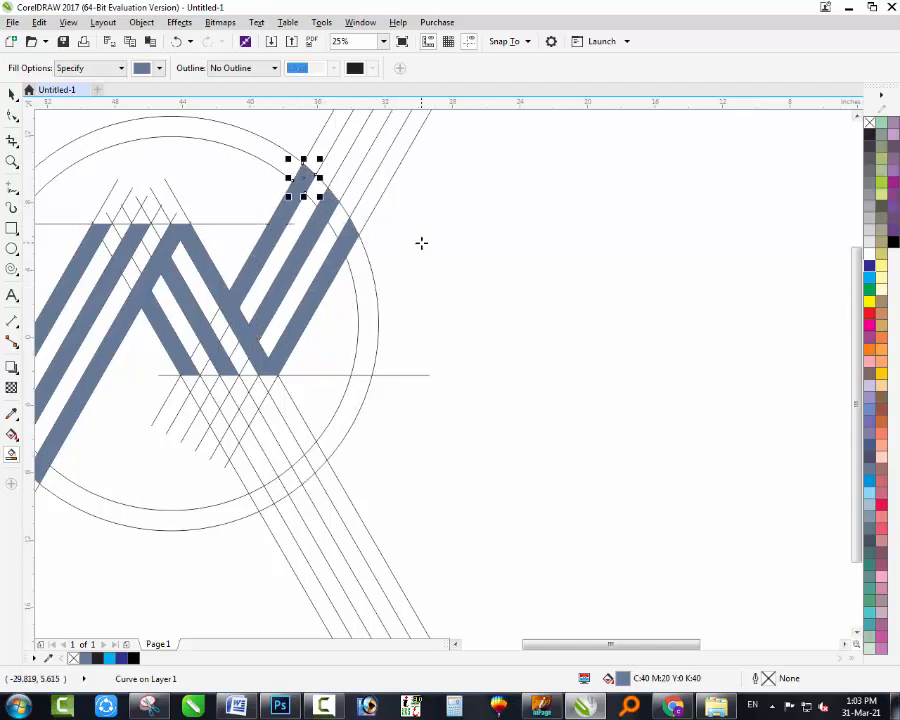
Compare the filled stripes with the reference logo to check which regions still need filling
scroll(422, 243, down, 1)
key(space)
click(488, 255)
key(F2)
drag(511, 183, 135, 367)
scroll(410, 324, down, 2)
key(F2)
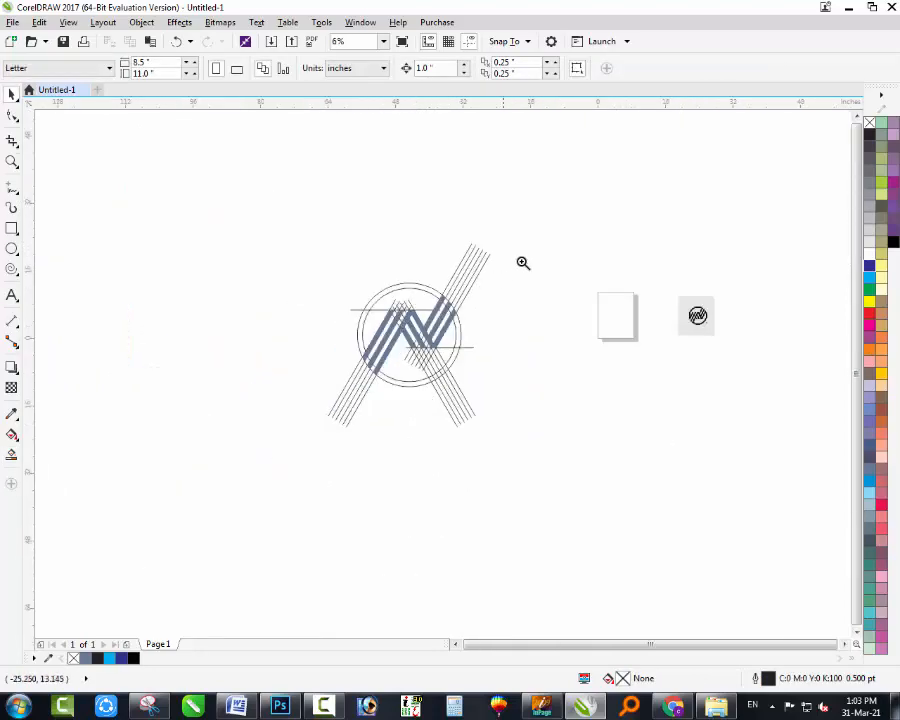
drag(522, 261, 269, 400)
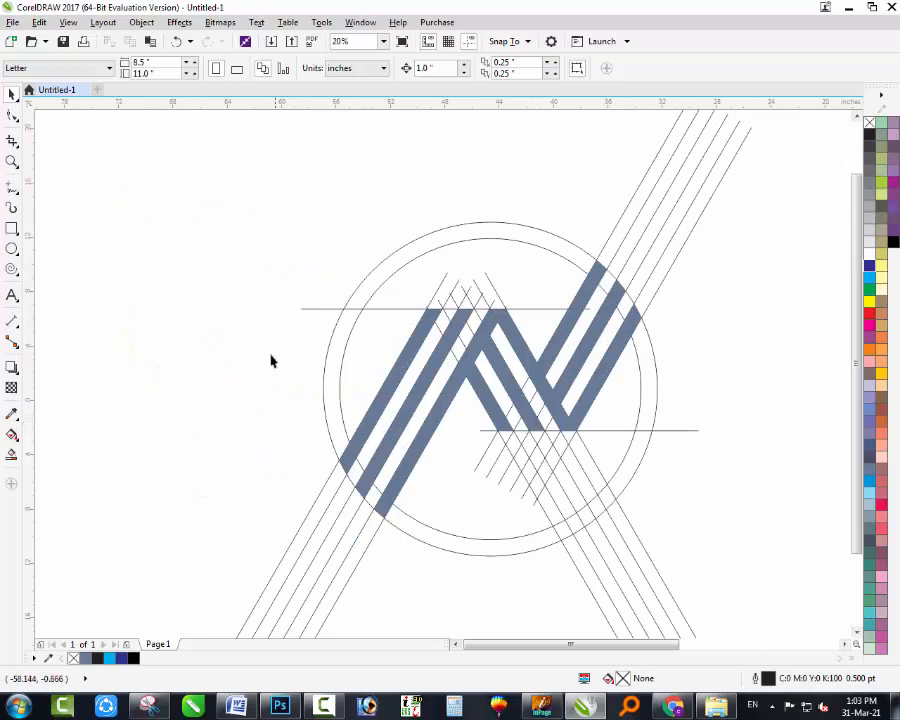
scroll(526, 345, down, 3)
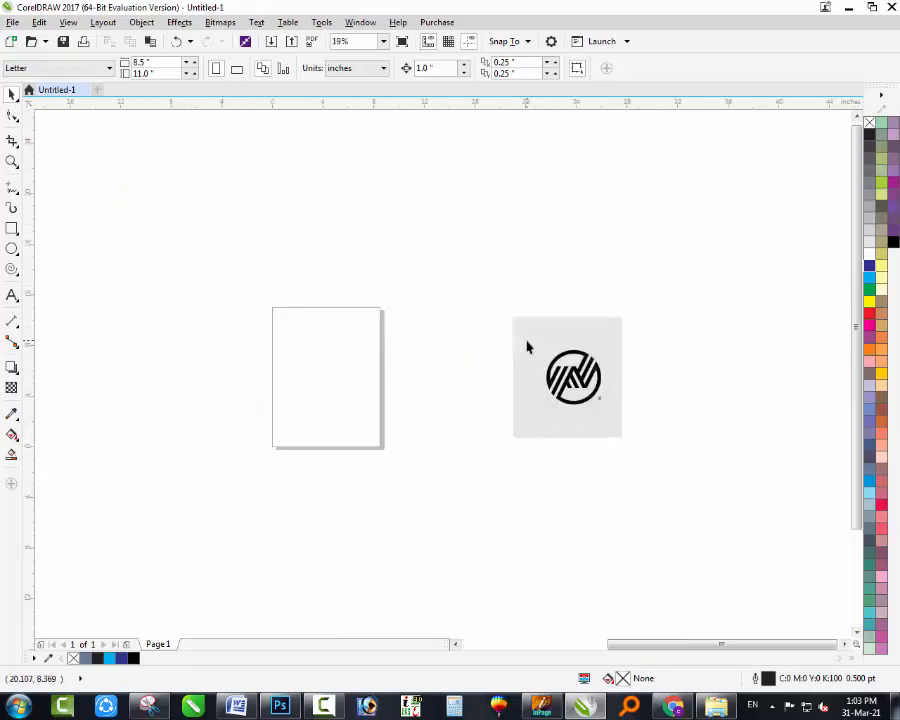
scroll(437, 368, down, 1)
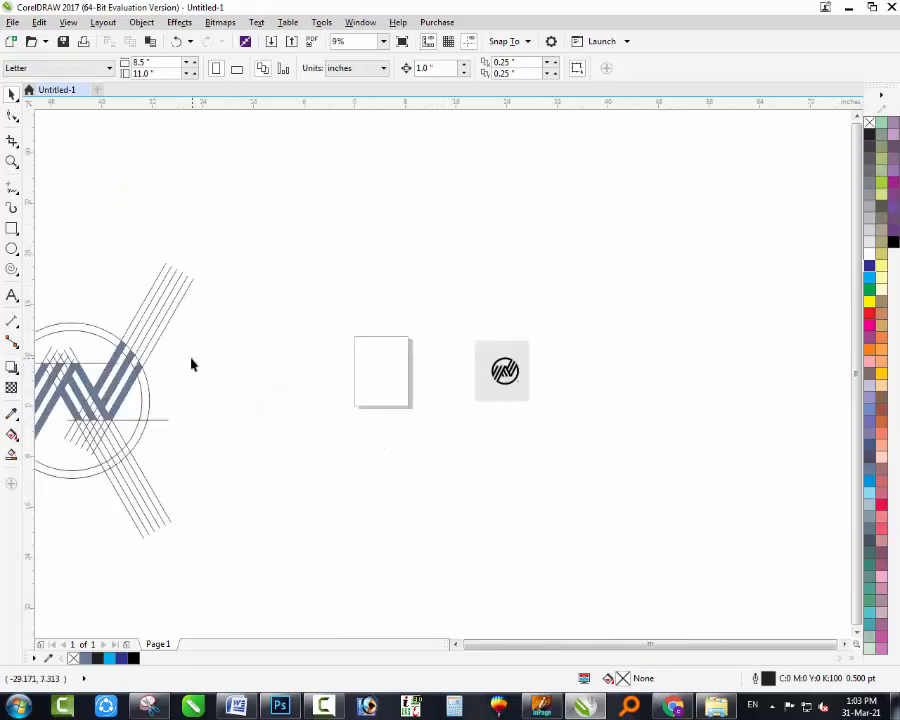
key(F2)
drag(245, 307, 3, 514)
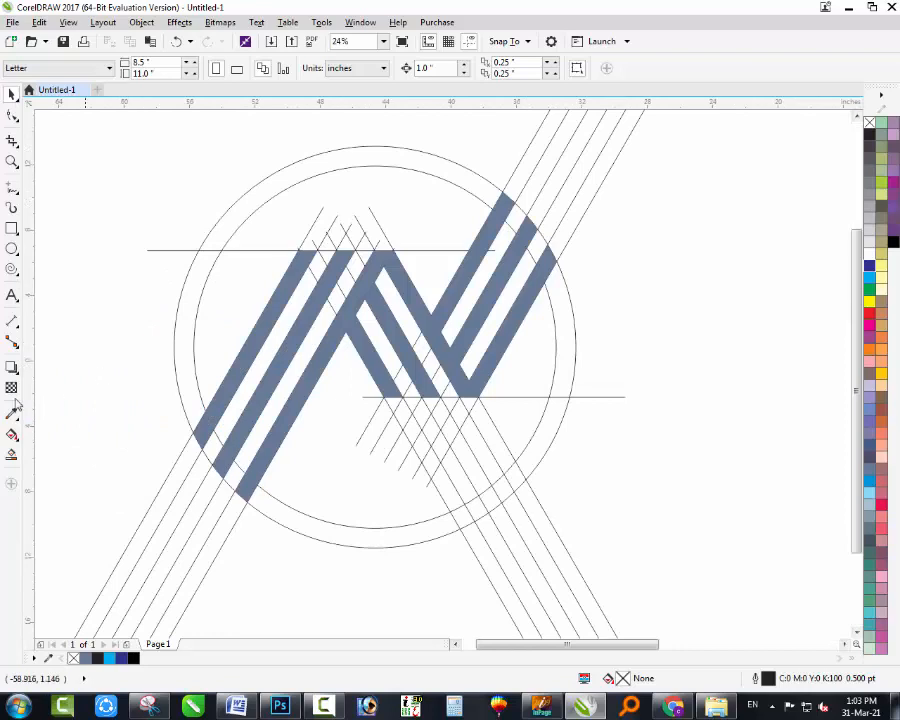
Smart Fill the left and upper arc segments of the ring between the two circles in the same blue-gray
click(12, 453)
click(200, 275)
click(235, 210)
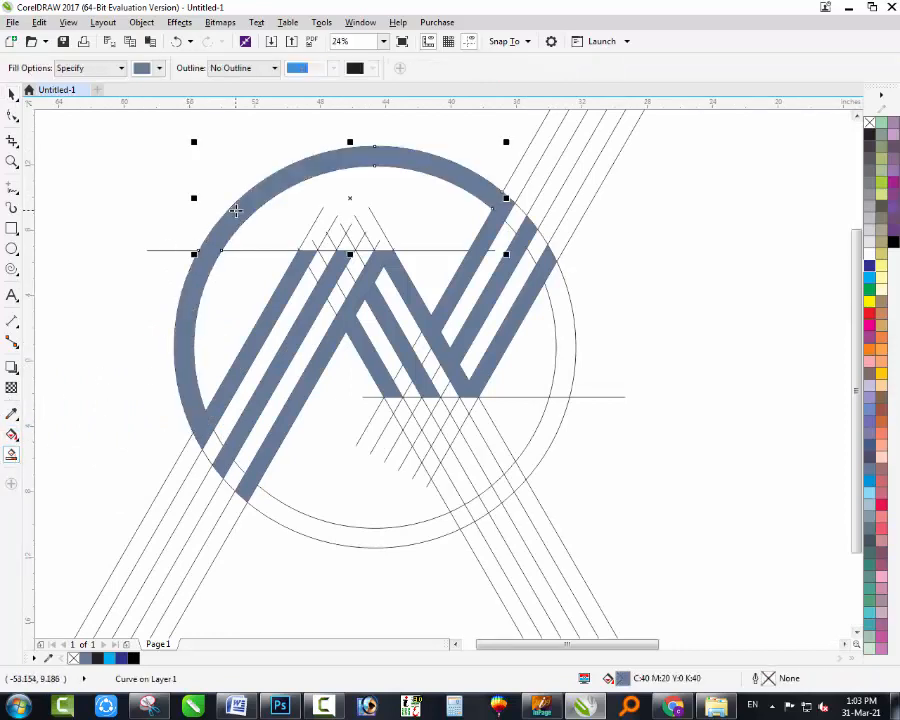
Fill the right and lower ring segments between the circles, from the outermost rising stripe around to the third slanted stripe
click(564, 292)
click(530, 454)
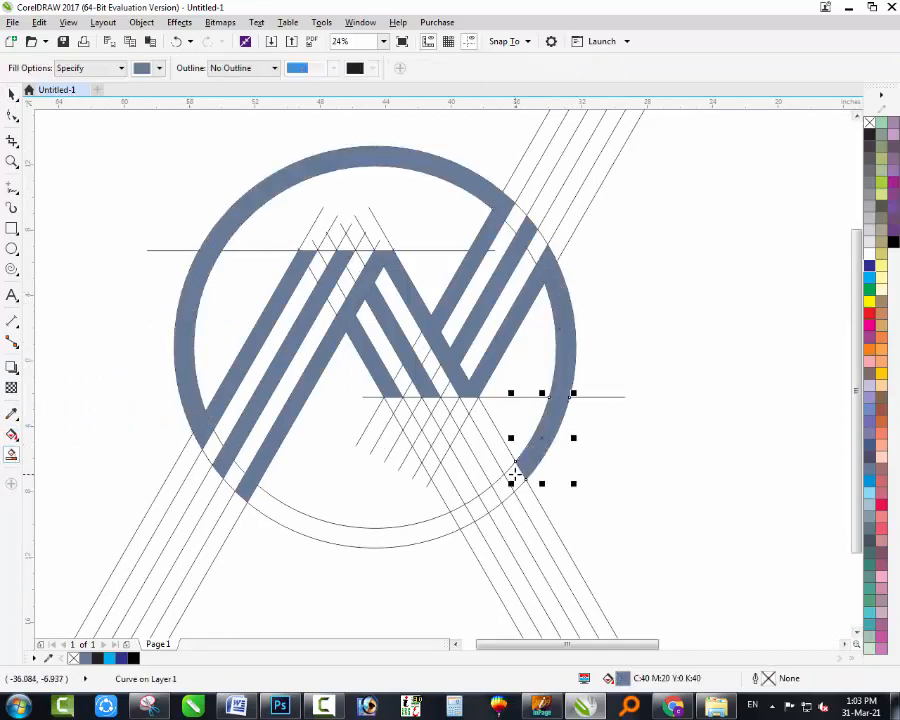
click(513, 484)
click(494, 490)
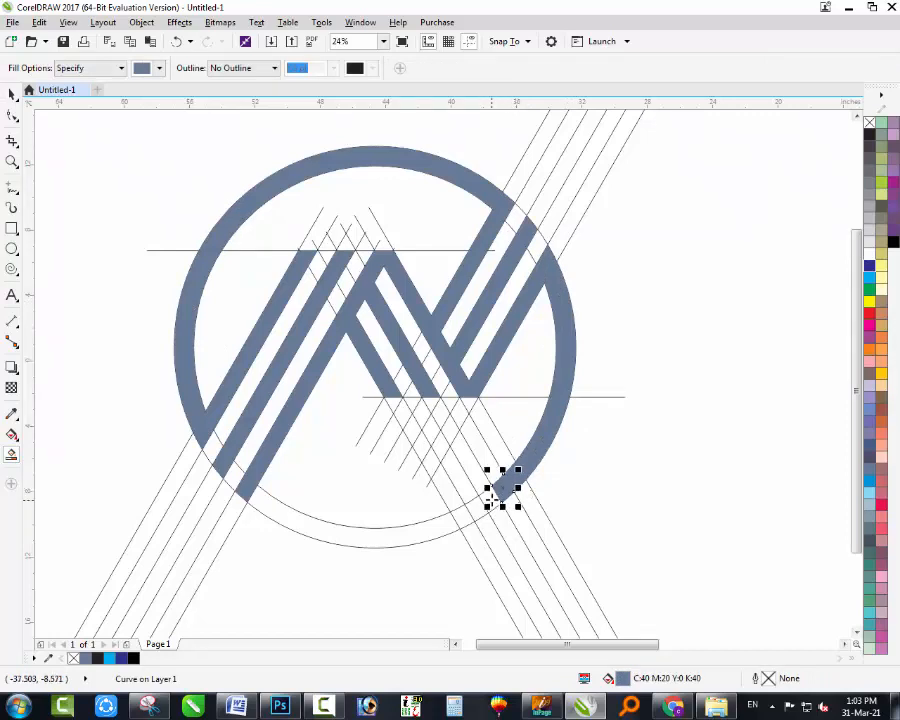
click(485, 497)
click(475, 508)
click(428, 525)
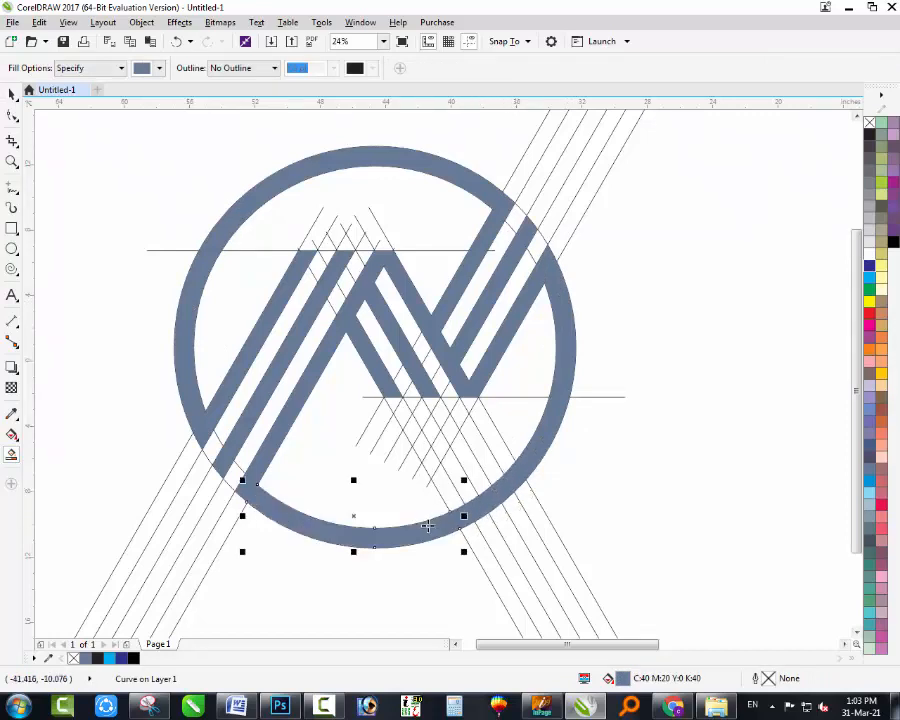
scroll(554, 410, down, 1)
key(space)
click(638, 361)
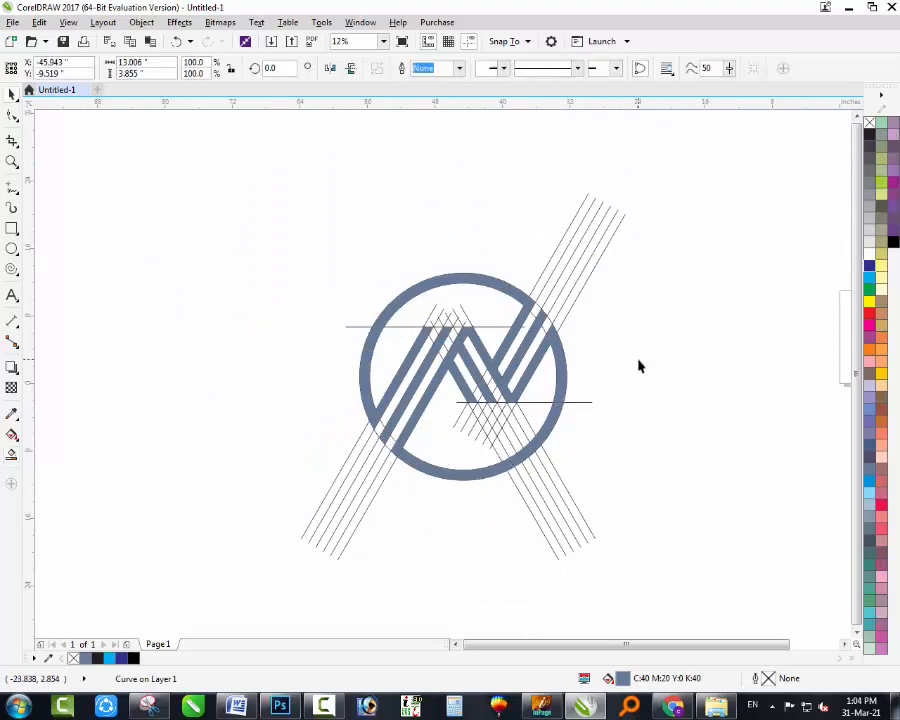
key(F2)
drag(643, 202, 275, 498)
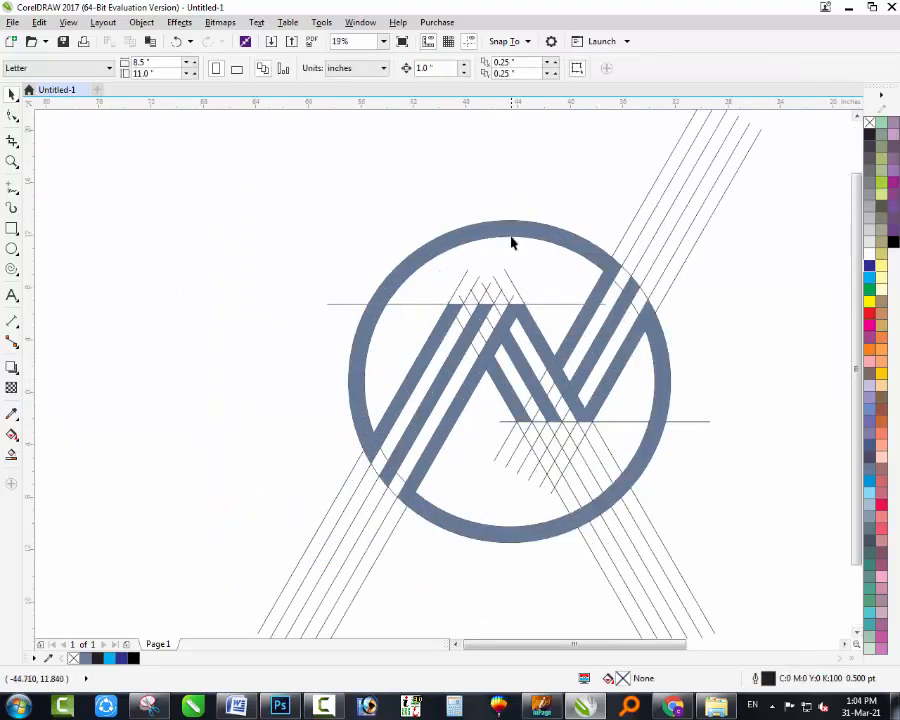
Move the filled ring and stripe pieces off the construction lines by the same offset to the empty area left of the grid
scroll(515, 240, down, 1)
click(506, 236)
drag(506, 236, 228, 254)
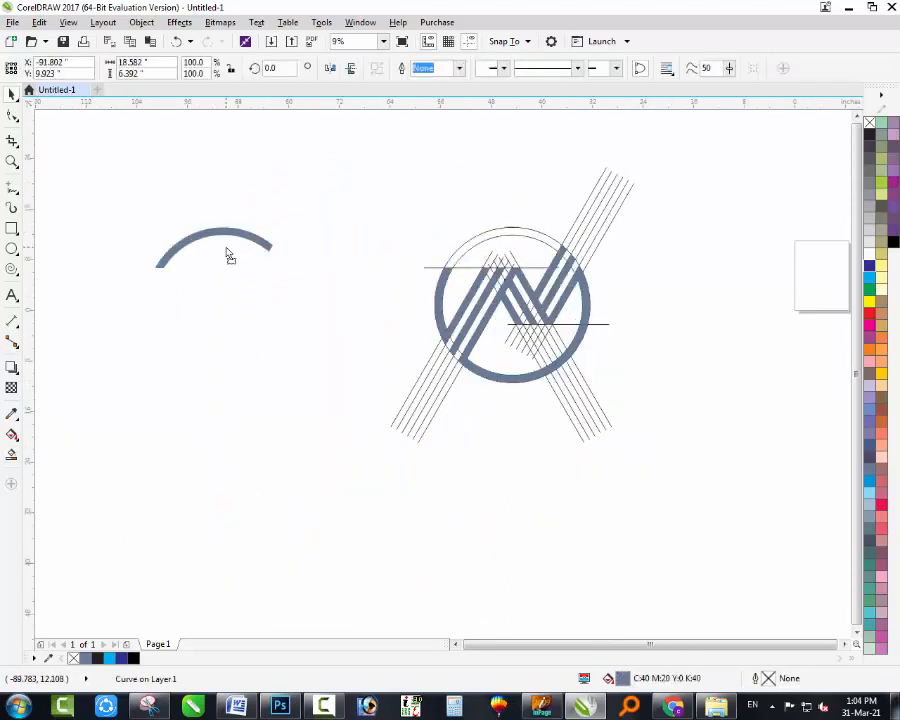
click(442, 284)
key(ctrl+r)
click(483, 278)
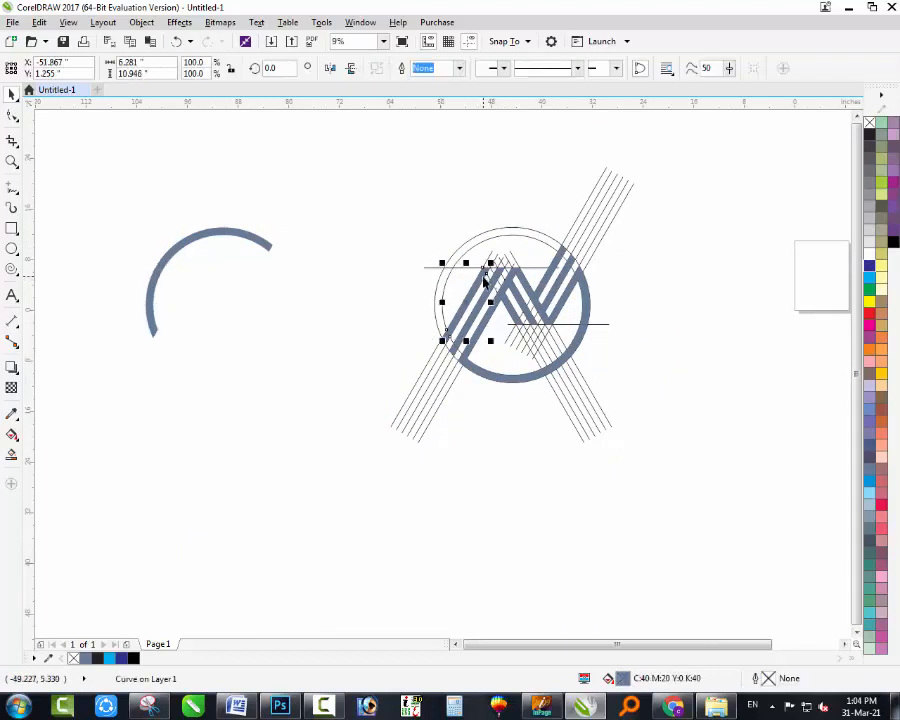
key(ctrl+r)
click(536, 263)
key(ctrl+r)
drag(610, 236, 516, 357)
key(ctrl+r)
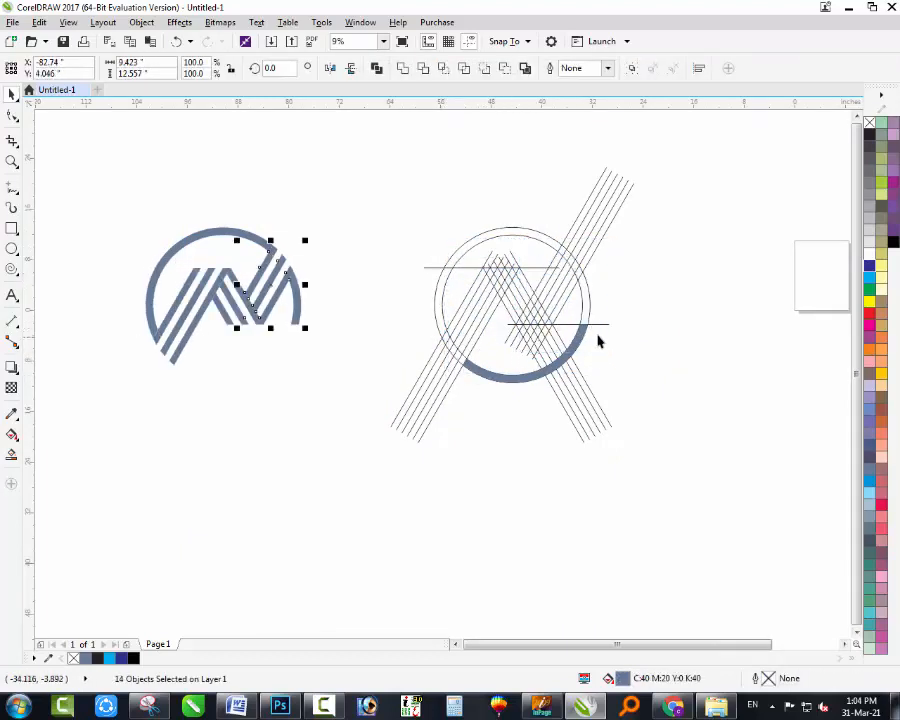
Group all the moved logo pieces into one object
drag(380, 197, 127, 483)
key(ctrl+g)
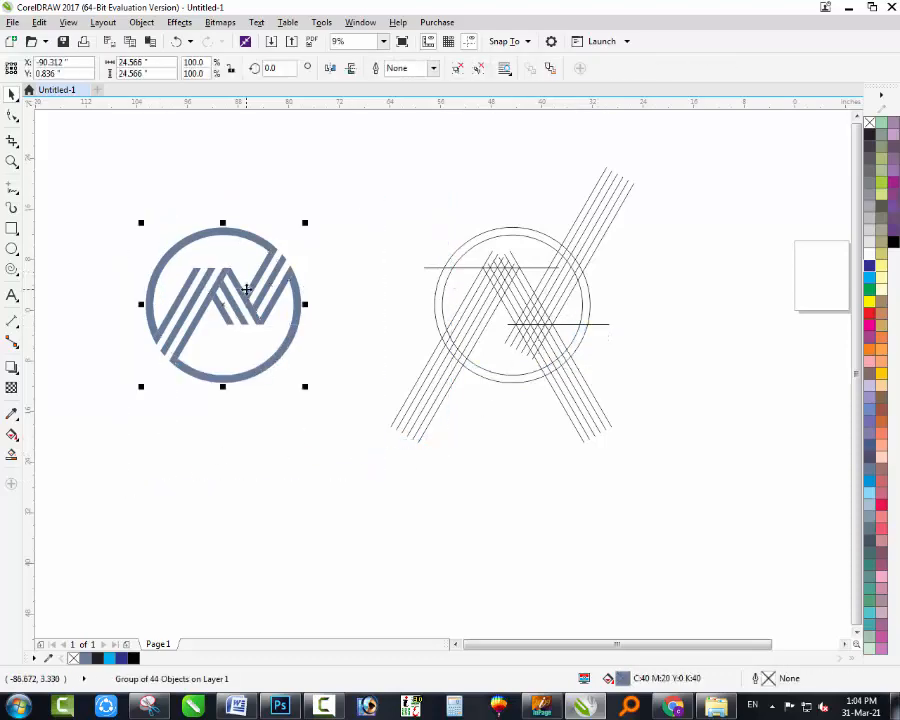
key(shift+F2)
scroll(330, 278, down, 4)
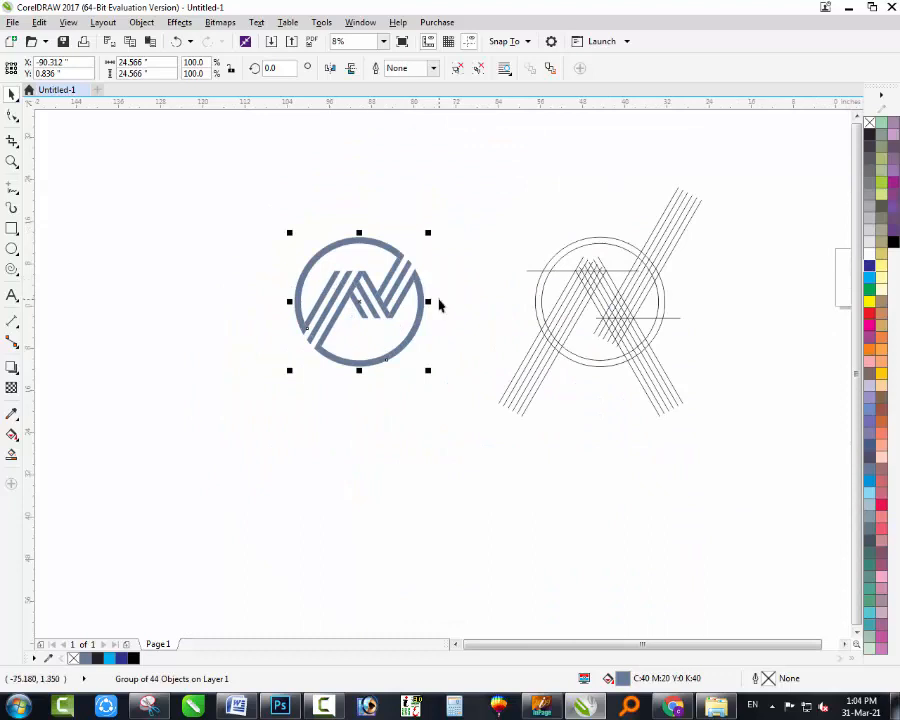
Undo the grouping and the moves of the filled logo pieces
key(ctrl+z)
key(ctrl+z)
key(ctrl+z)
key(ctrl+z)
key(ctrl+z)
key(ctrl+z)
key(ctrl+z)
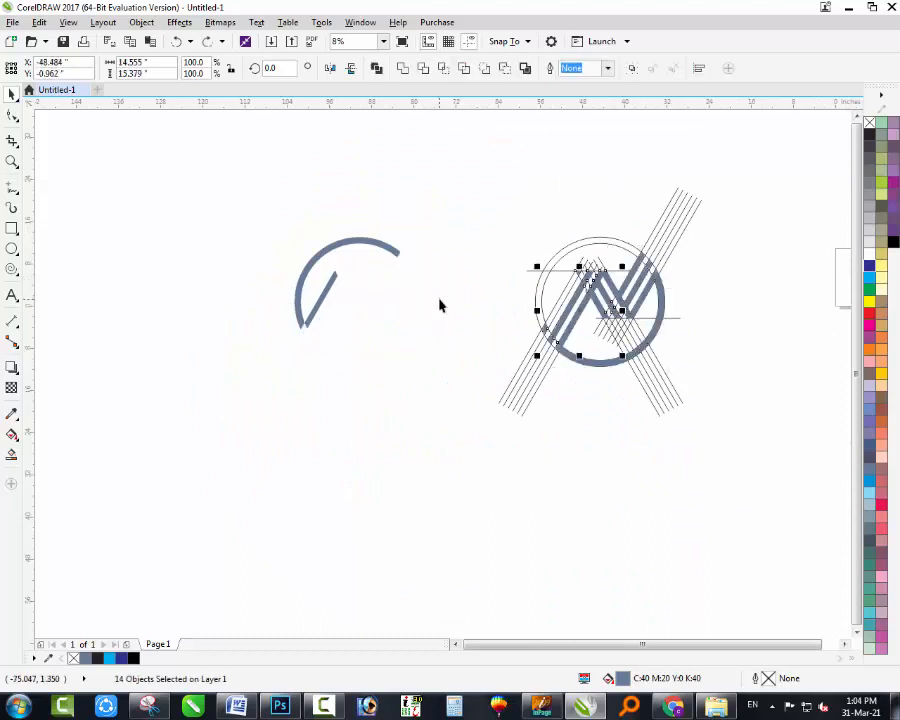
key(Escape)
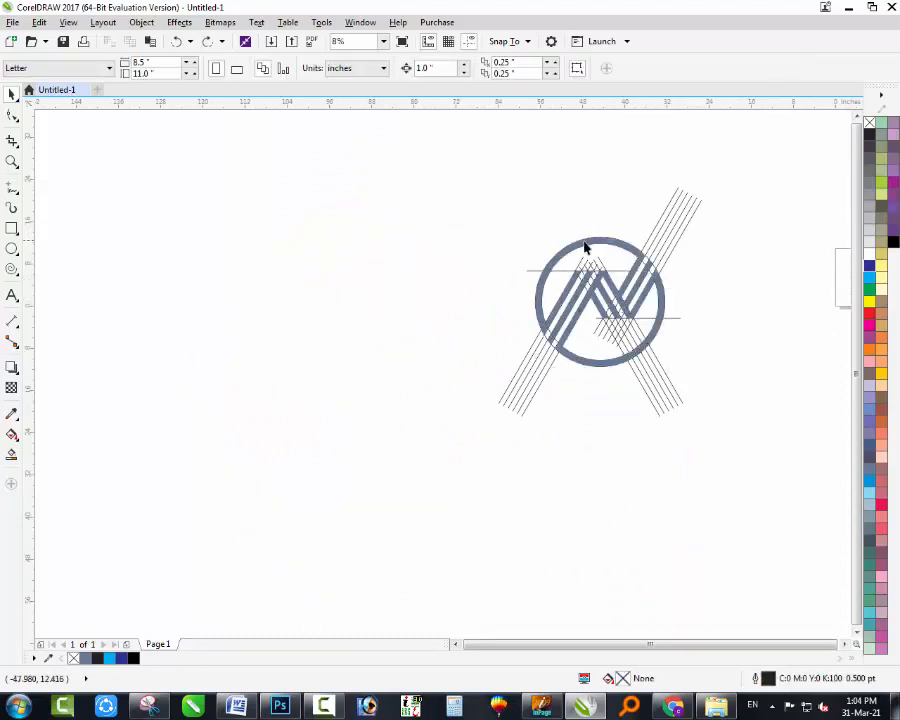
Copy the upper and left ring segments and all filled stripes to the empty area left of the grid, keeping the originals
drag(586, 247, 178, 262)
key(Escape)
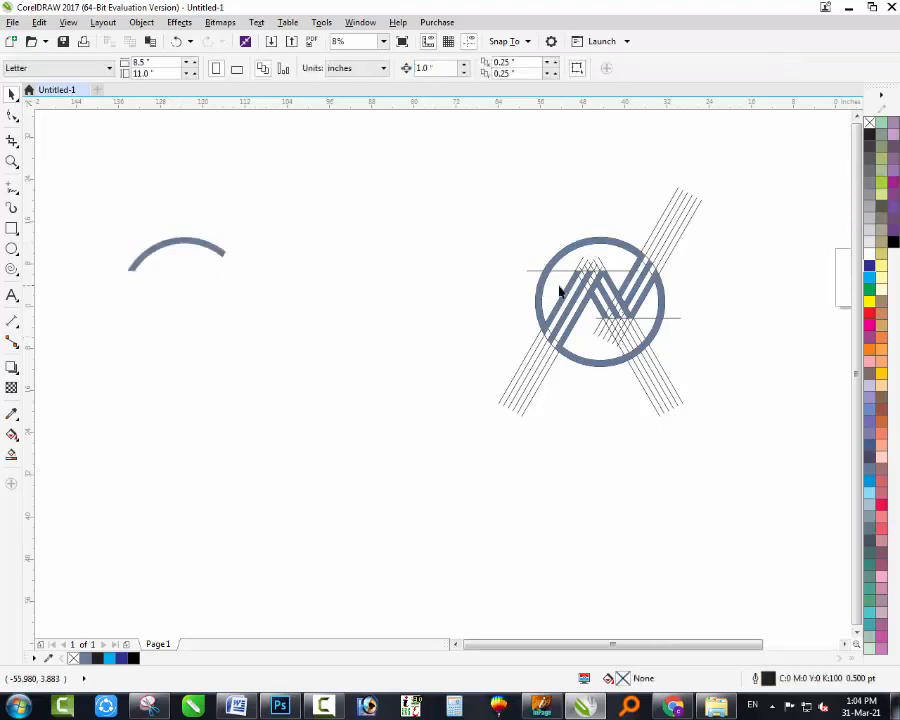
key(ctrl+v)
mouse_move(707, 249)
mouse_down()
mouse_move(518, 398)
mouse_move(593, 368)
mouse_move(600, 347)
mouse_up()
key(ctrl+r)
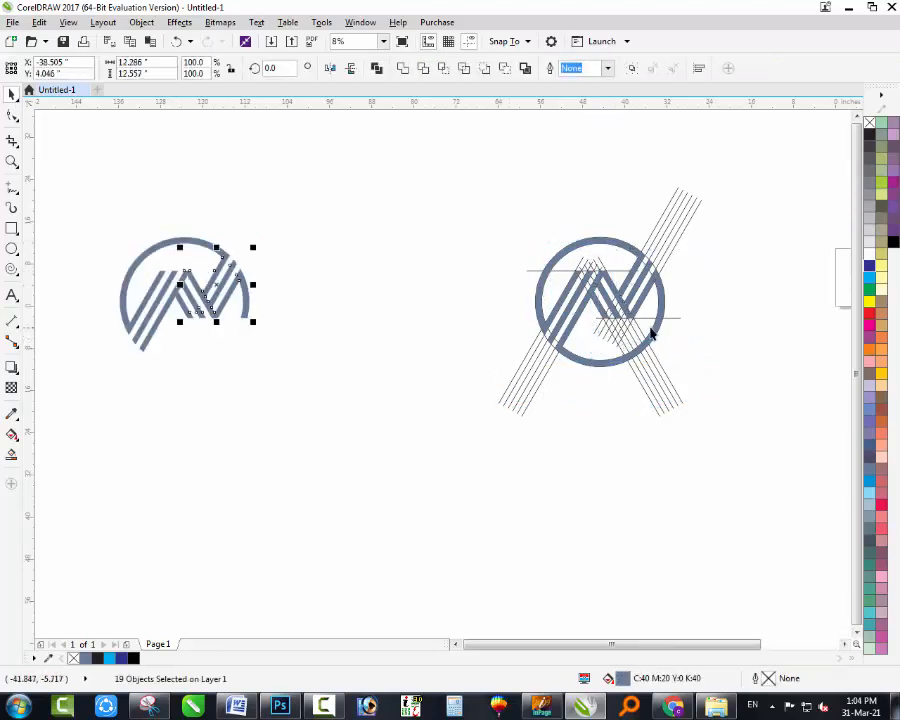
Copy the remaining right and lower ring segments by the same offset to complete the duplicate logo
click(657, 331)
key(ctrl+r)
click(612, 363)
key(ctrl+r)
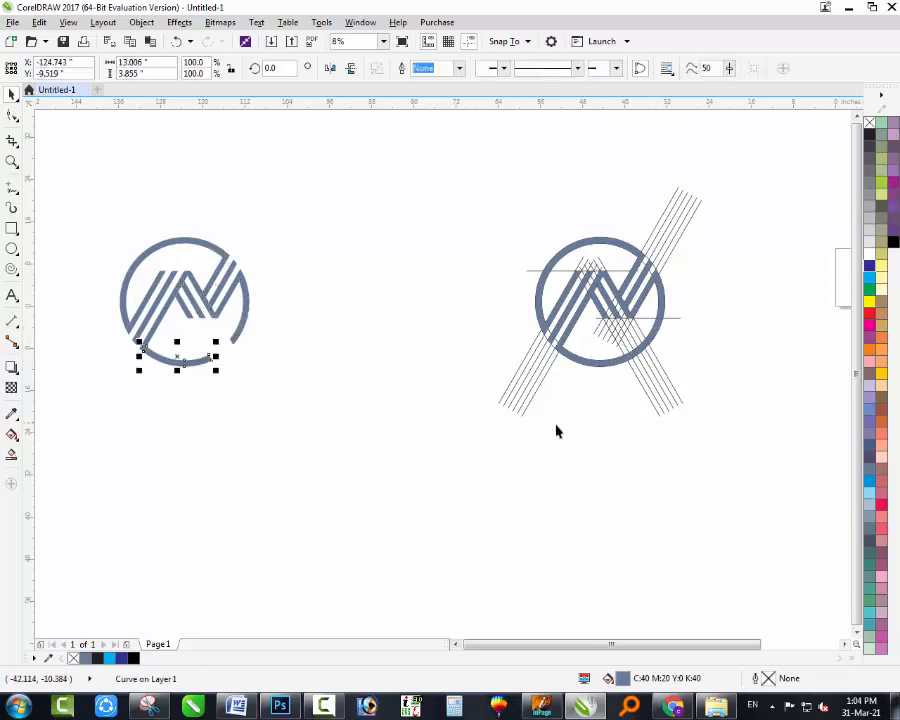
click(638, 358)
drag(705, 318, 617, 372)
key(ctrl+r)
click(274, 490)
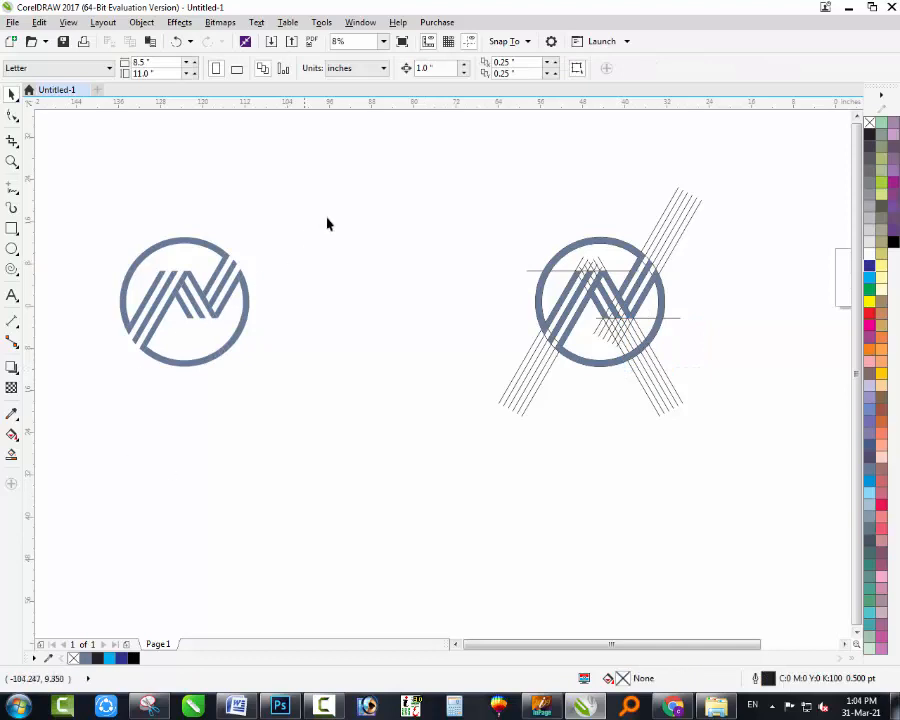
Move the whole duplicate logo closer to the construction grid and fill it with black, C100 M100 Y100 K100
drag(356, 193, 84, 429)
drag(183, 286, 391, 286)
click(893, 243)
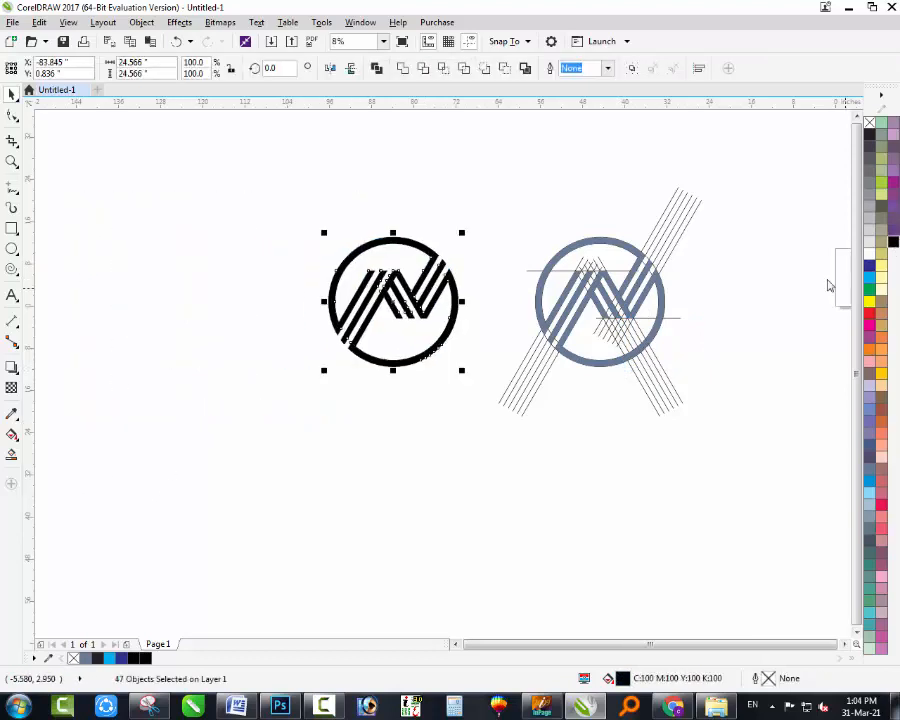
Inspect the black logo zoomed in and in full-screen preview
key(shift+F2)
click(806, 445)
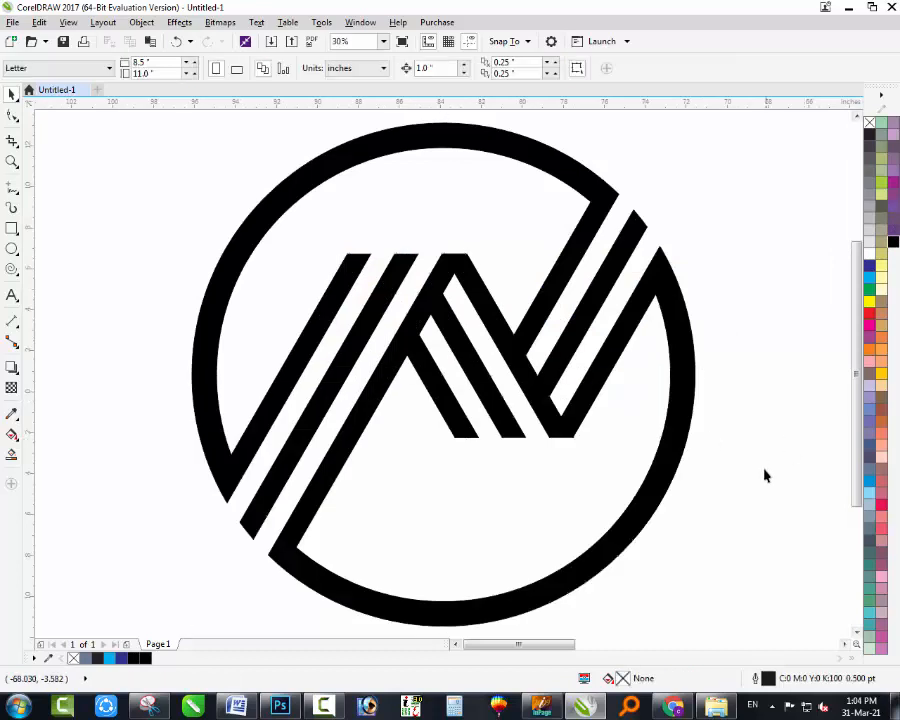
key(F9)
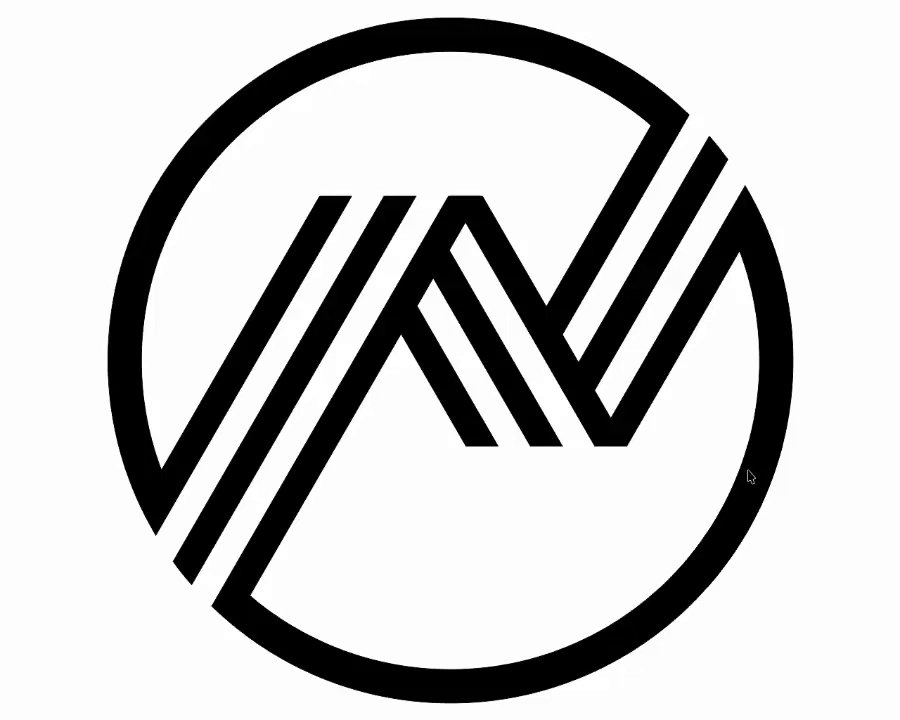
Leave the full-screen preview and group all the pieces of the black logo
key(Escape)
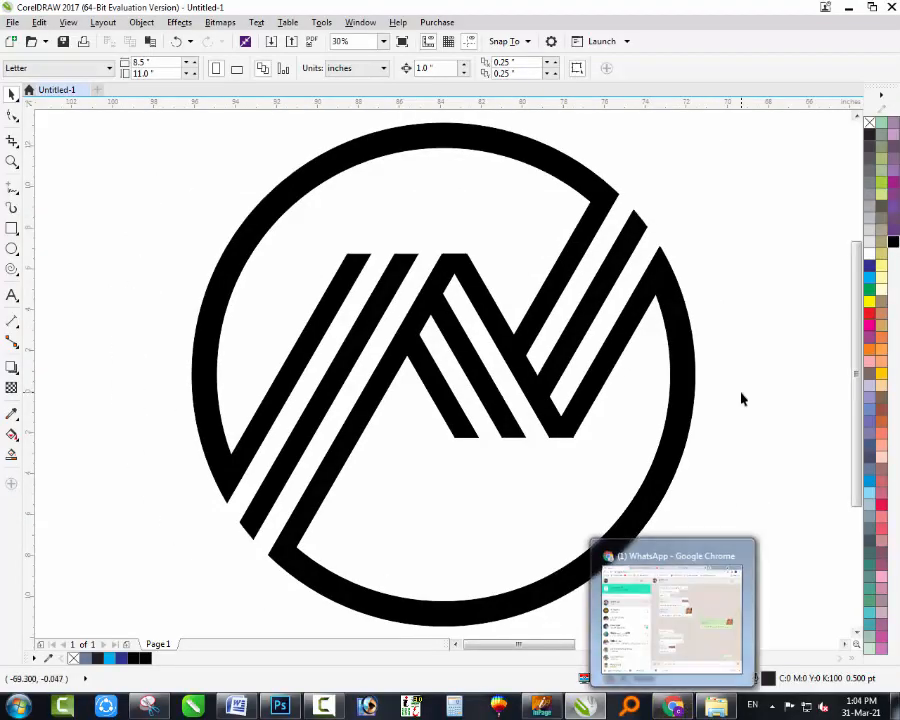
scroll(560, 388, down, 3)
drag(616, 282, 360, 494)
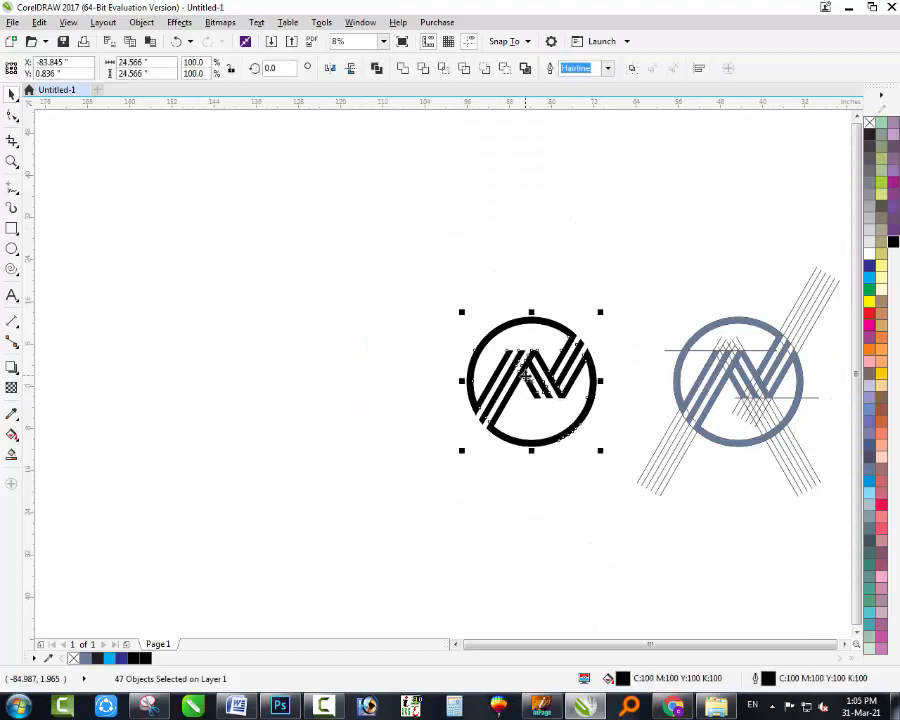
key(F4)
click(572, 436)
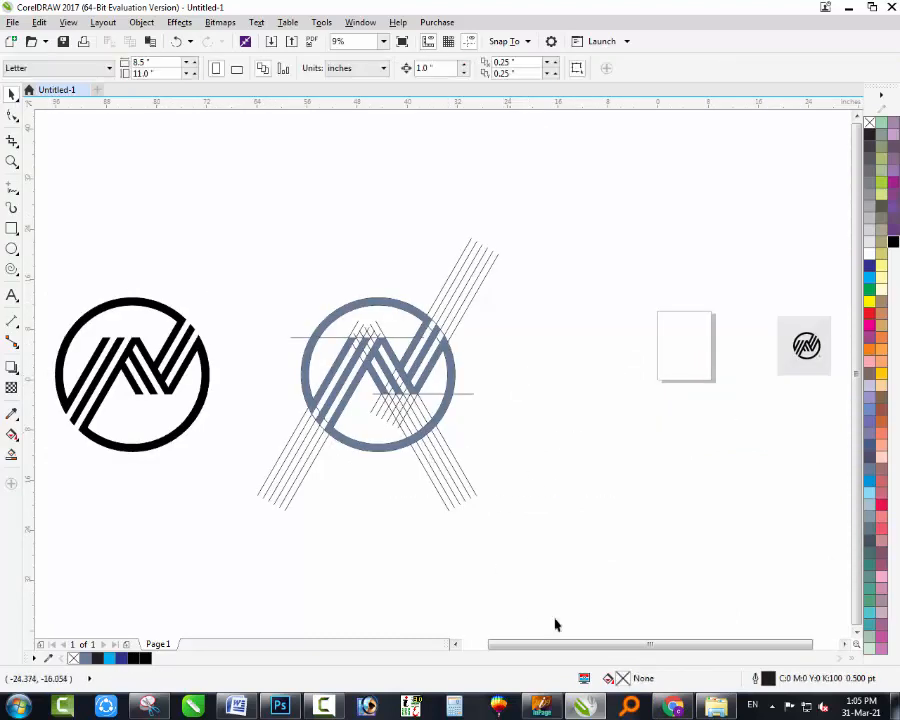
click(328, 706)
click(330, 707)
key(F2)
drag(563, 226, 81, 465)
scroll(315, 352, down, 2)
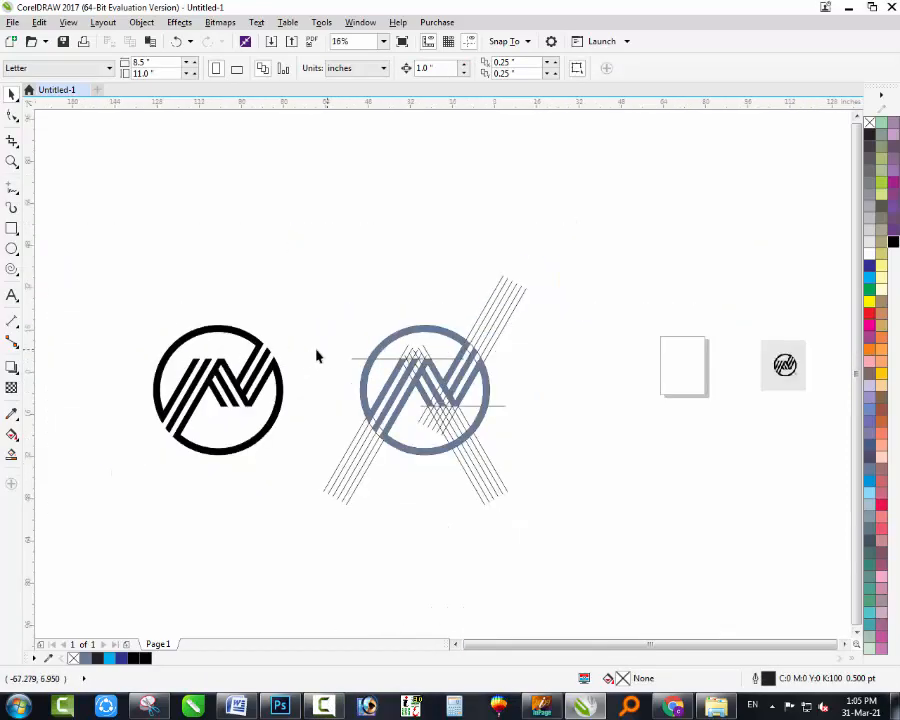
scroll(562, 301, down, 2)
scroll(224, 410, up, 2)
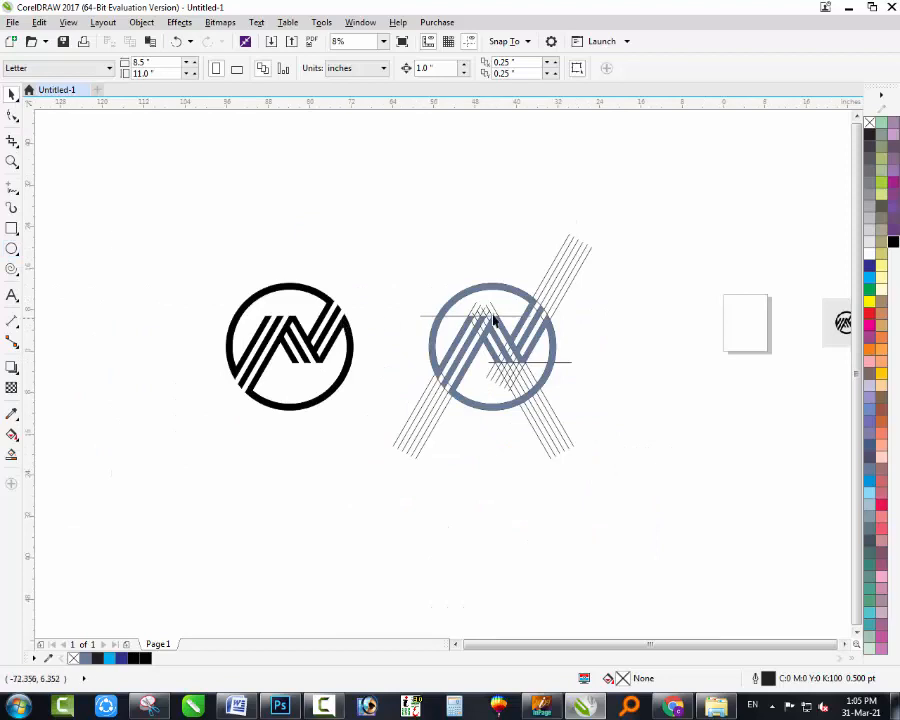
scroll(318, 291, down, 1)
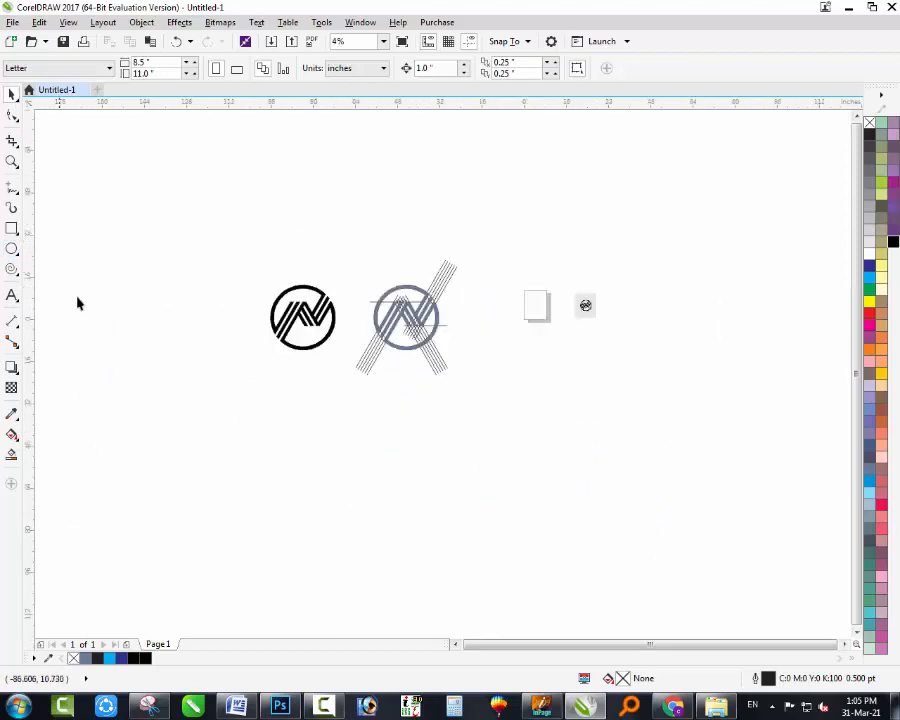
Draw a rectangle about 21.8 by 14.4 inches in the empty area beside the black logo and reposition it
drag(86, 181, 378, 368)
click(12, 228)
mouse_move(207, 257)
mouse_down()
mouse_move(459, 403)
mouse_move(321, 325)
mouse_move(323, 334)
mouse_up()
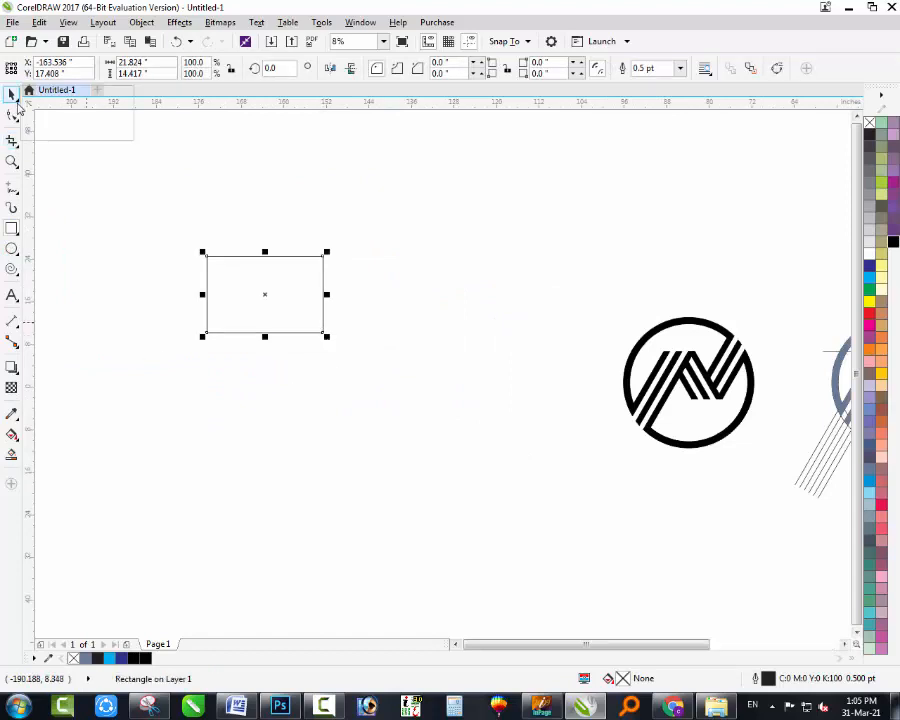
click(12, 93)
click(209, 199)
click(277, 285)
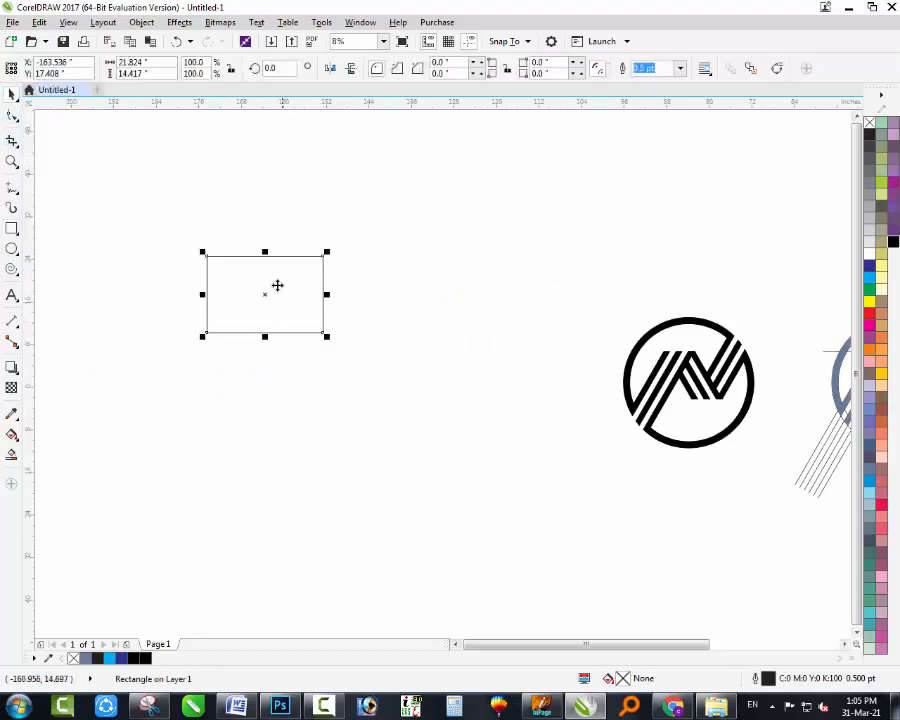
drag(277, 285, 339, 355)
click(403, 267)
Change the document's measurement units to pixels
click(345, 68)
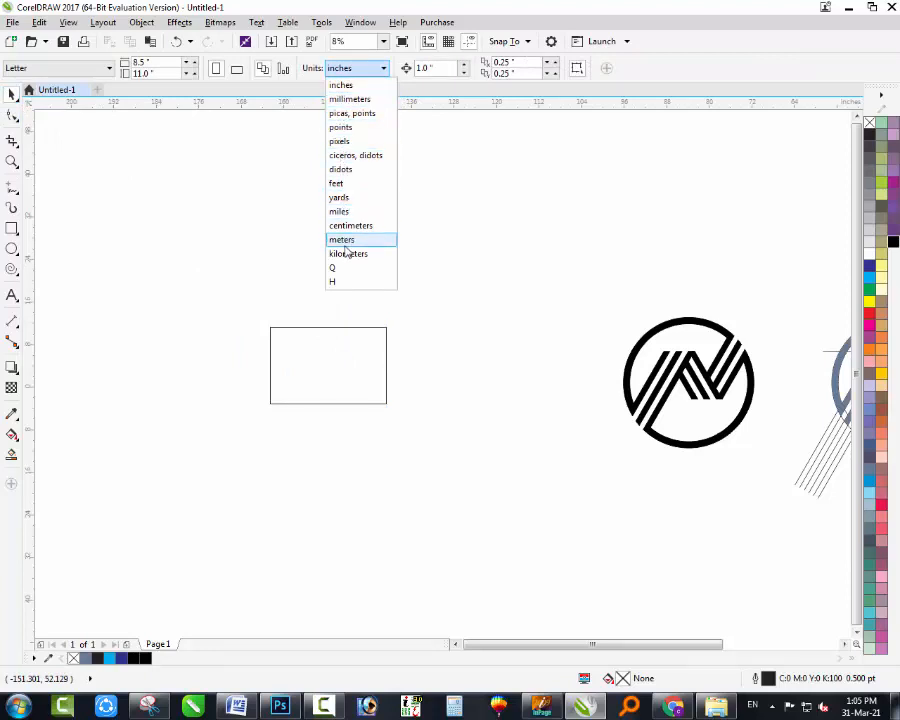
click(345, 86)
click(346, 67)
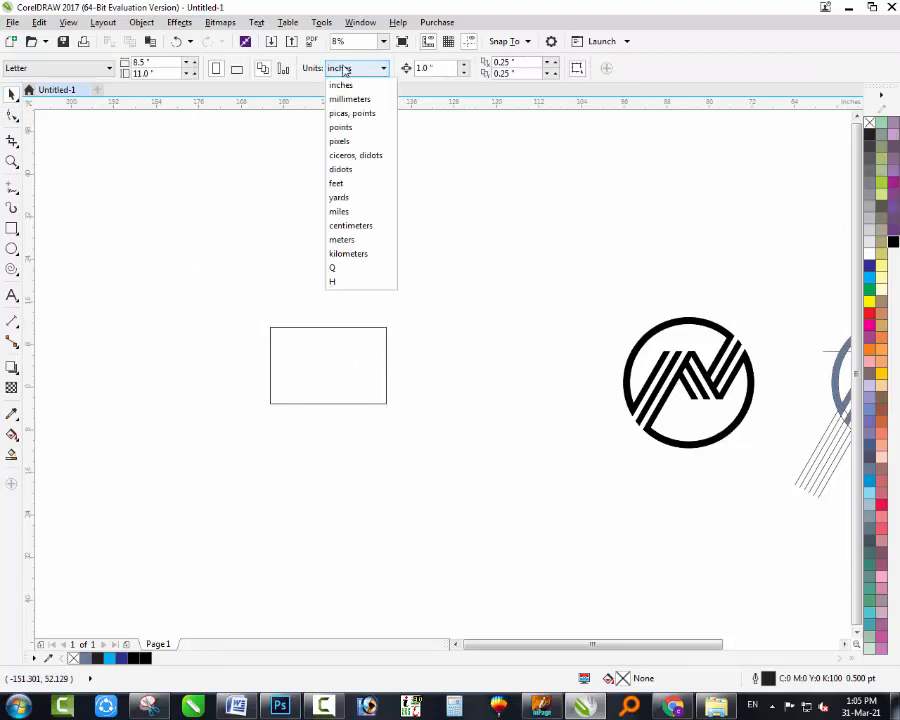
click(341, 143)
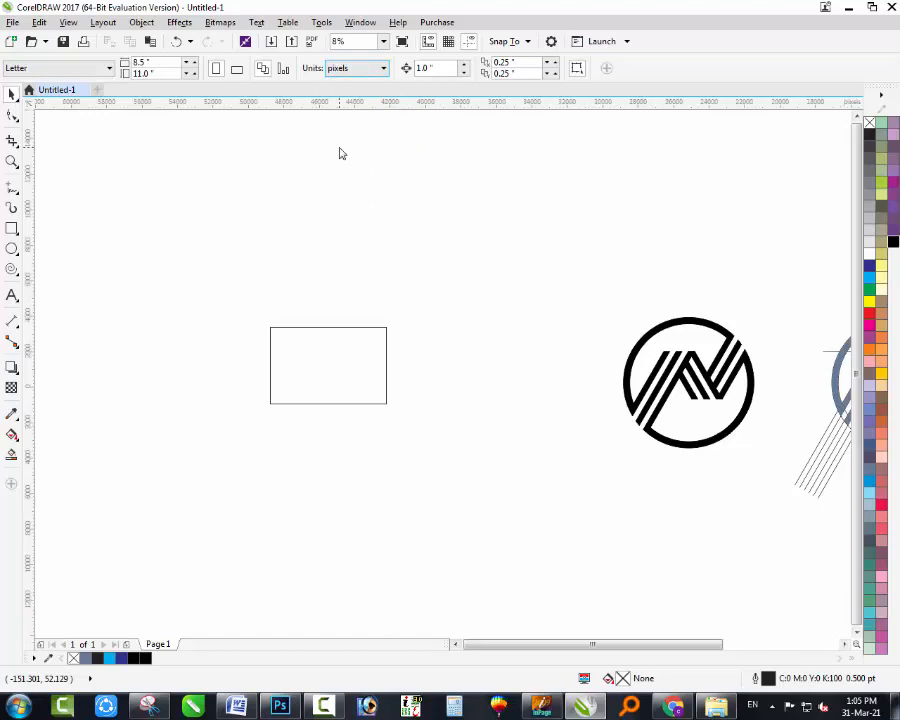
Resize the new rectangle to 1280 px wide and 720 px high
click(337, 361)
click(133, 62)
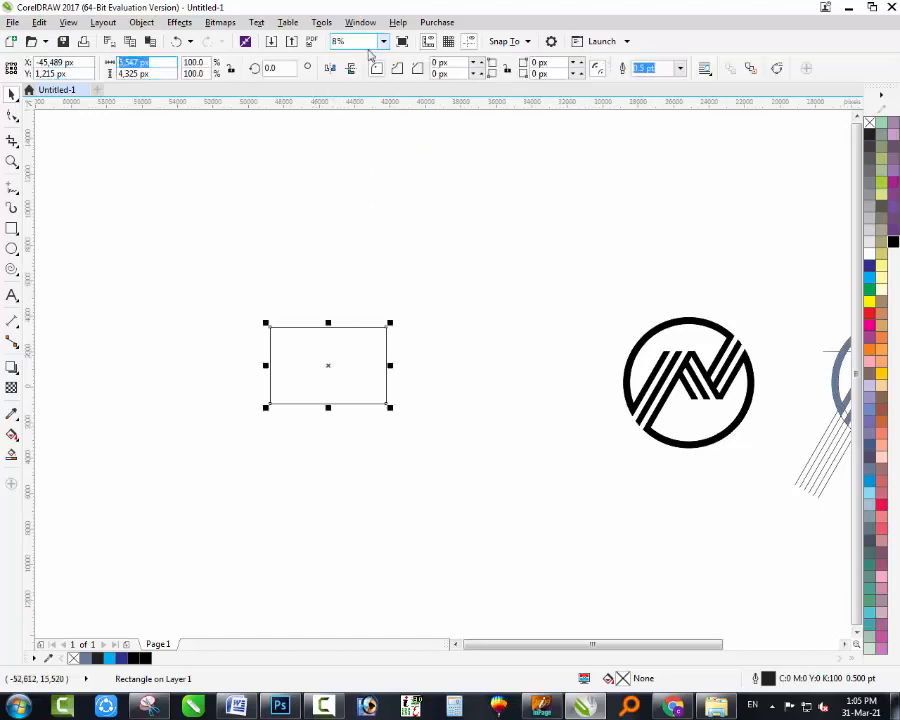
text(1280)
key(Tab)
text(7)
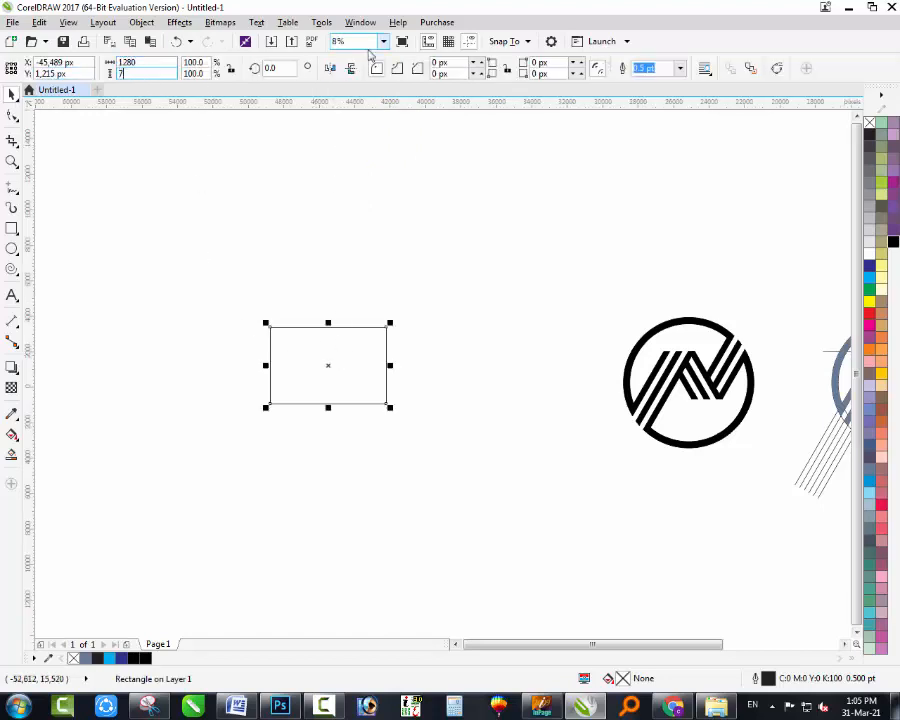
text(20)
key(Return)
Scale the black logo down to 1,225 px and center it on the rectangle both horizontally and vertically
mouse_move(562, 271)
mouse_down()
mouse_move(800, 476)
mouse_move(614, 320)
mouse_move(632, 326)
mouse_up()
shift+click(321, 365)
key(c)
key(e)
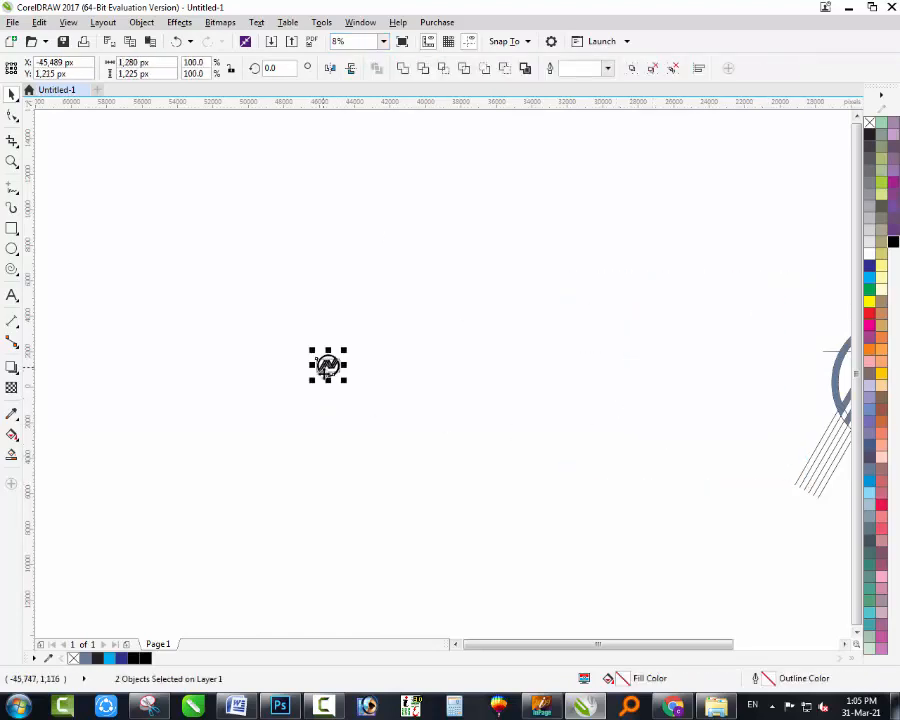
Scale the logo proportionally about its center to 604 px so it fits inside the rectangle
drag(313, 384, 352, 346)
click(486, 406)
click(506, 460)
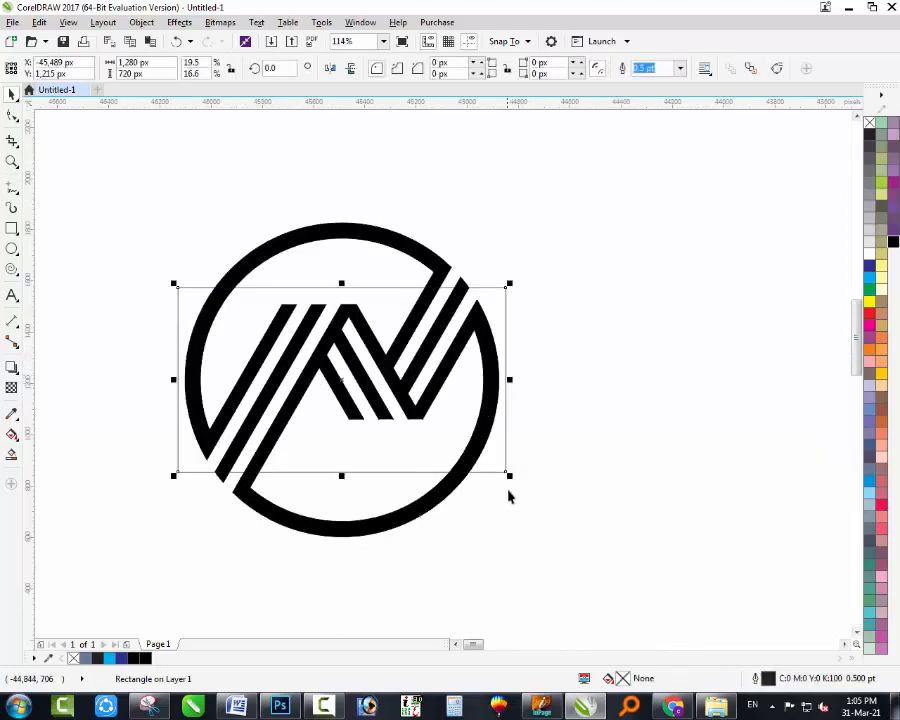
drag(492, 482, 460, 456)
key(ctrl+z)
click(436, 506)
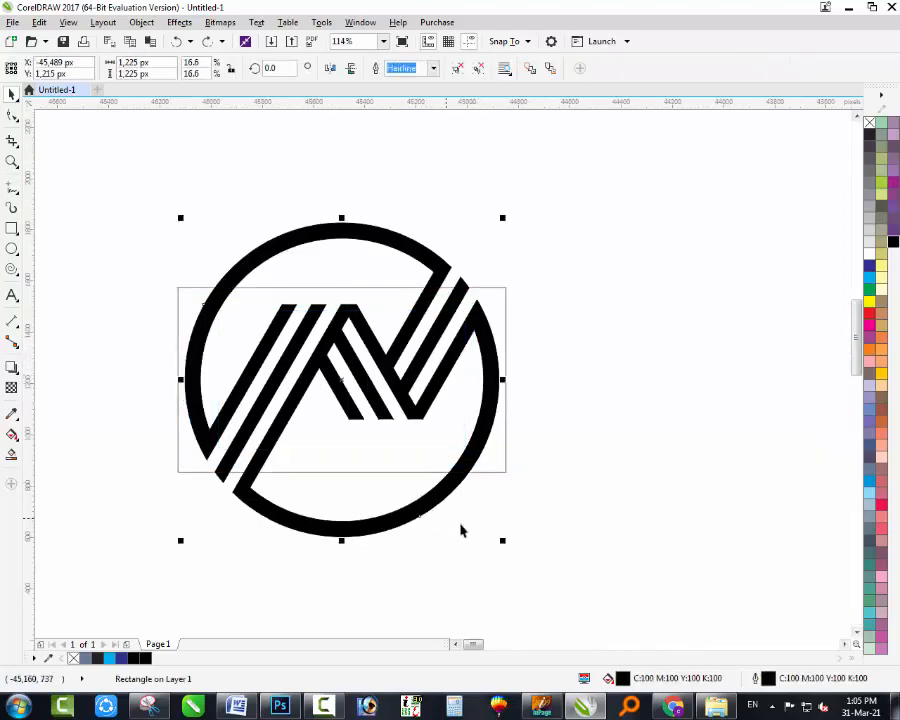
drag(503, 544, 450, 540)
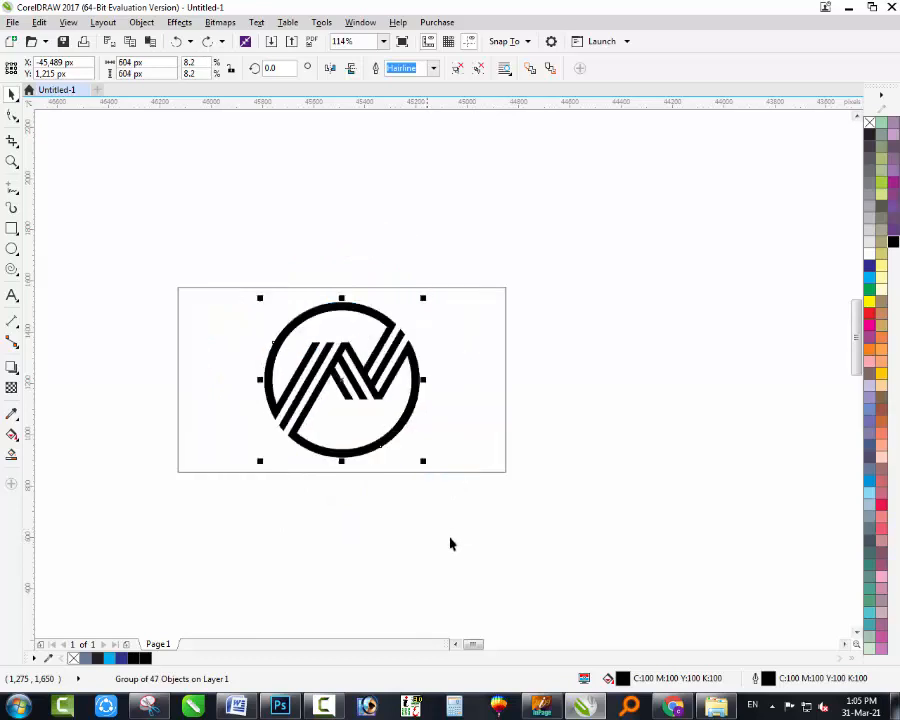
click(518, 365)
Make a 263 px wide, full-height copy of the rectangle at its left edge and convert it to curves
drag(161, 466, 571, 270)
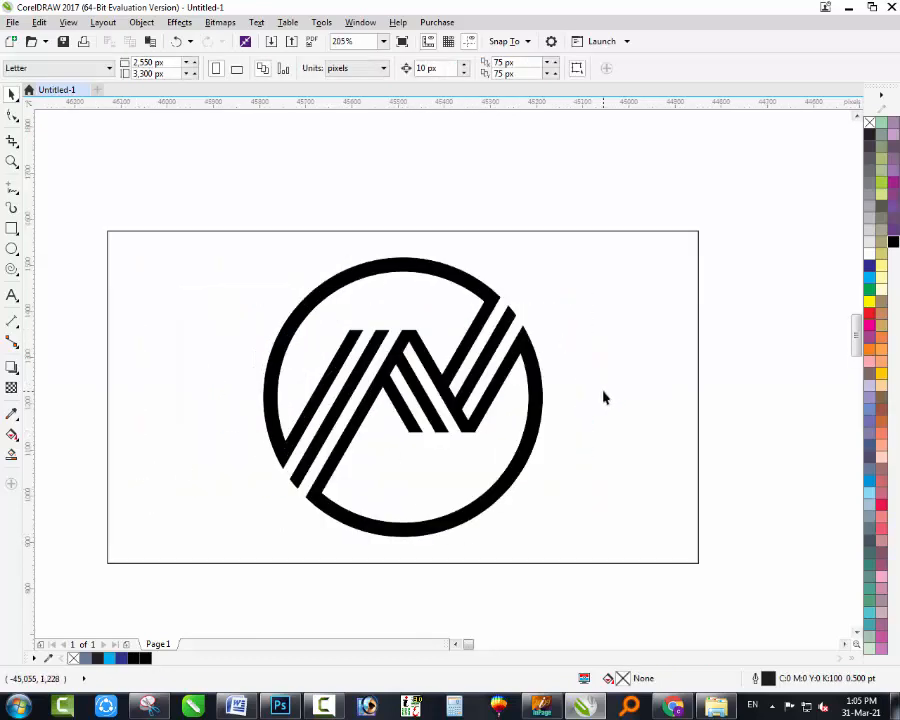
click(697, 397)
drag(697, 397, 232, 397)
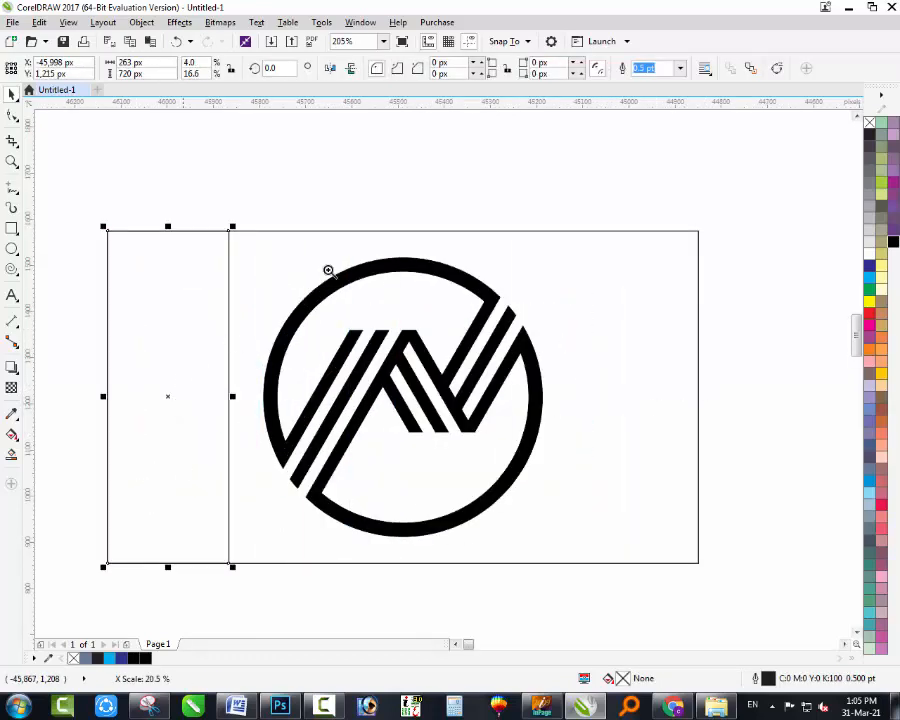
scroll(321, 325, up, 2)
key(ctrl+q)
scroll(357, 291, down, 3)
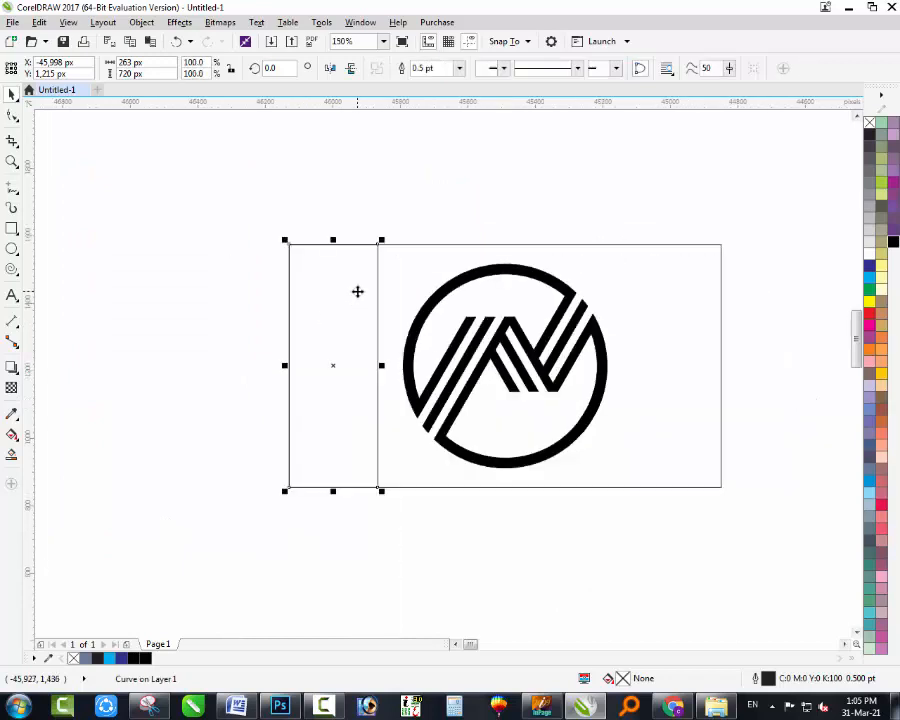
Delete the narrow panel's lower right node and convert the resulting diagonal side to a curve
key(F10)
click(381, 489)
key(Delete)
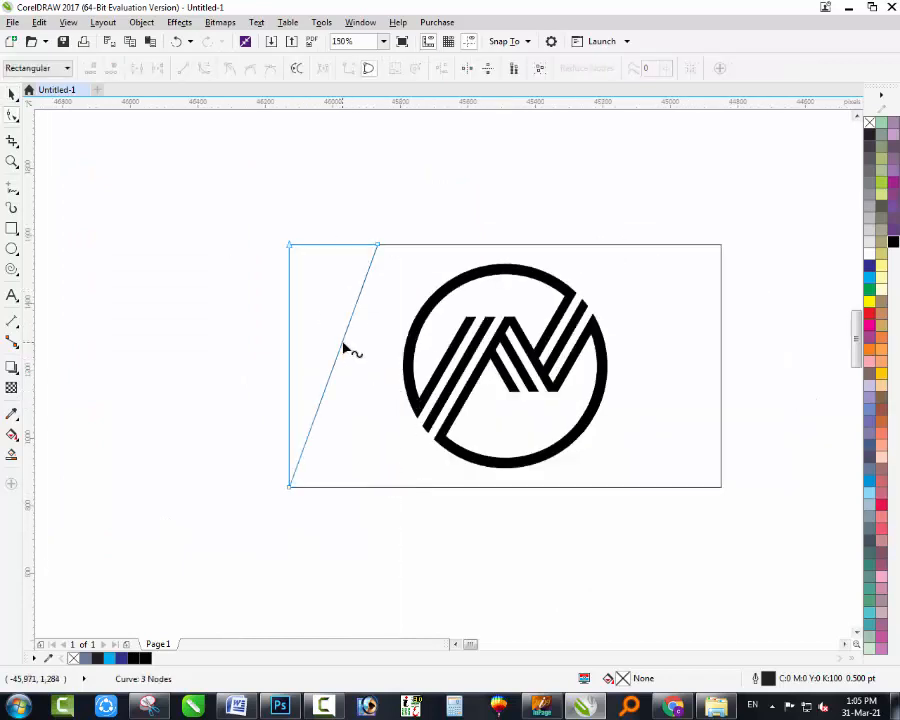
click(342, 344)
click(203, 68)
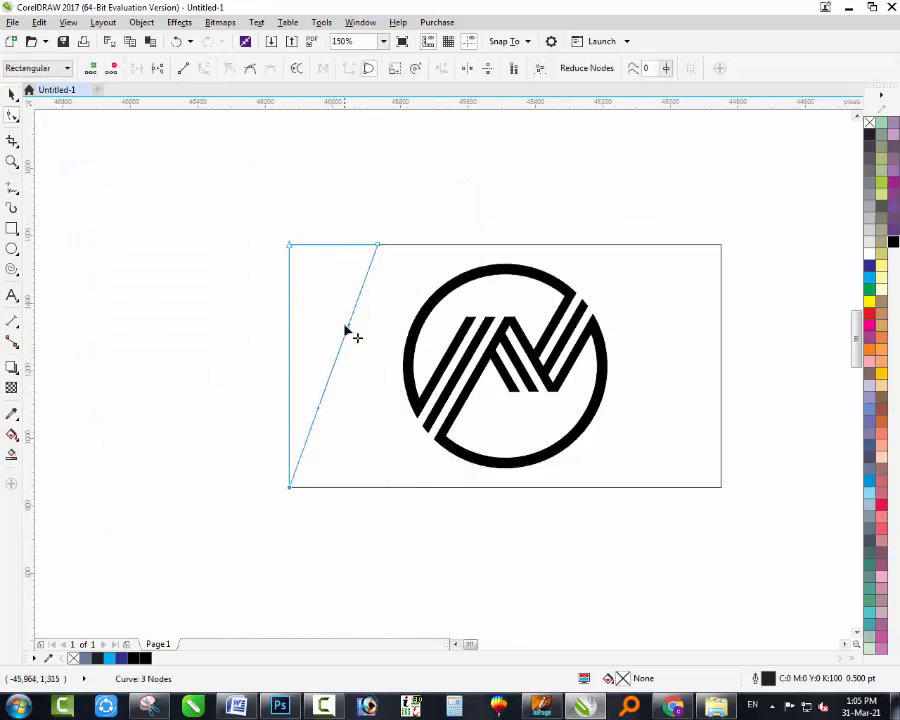
Bend the panel's diagonal side into a smooth S-curve and extend its top edge so the panel is 438 px wide
drag(344, 323, 276, 277)
drag(329, 407, 394, 450)
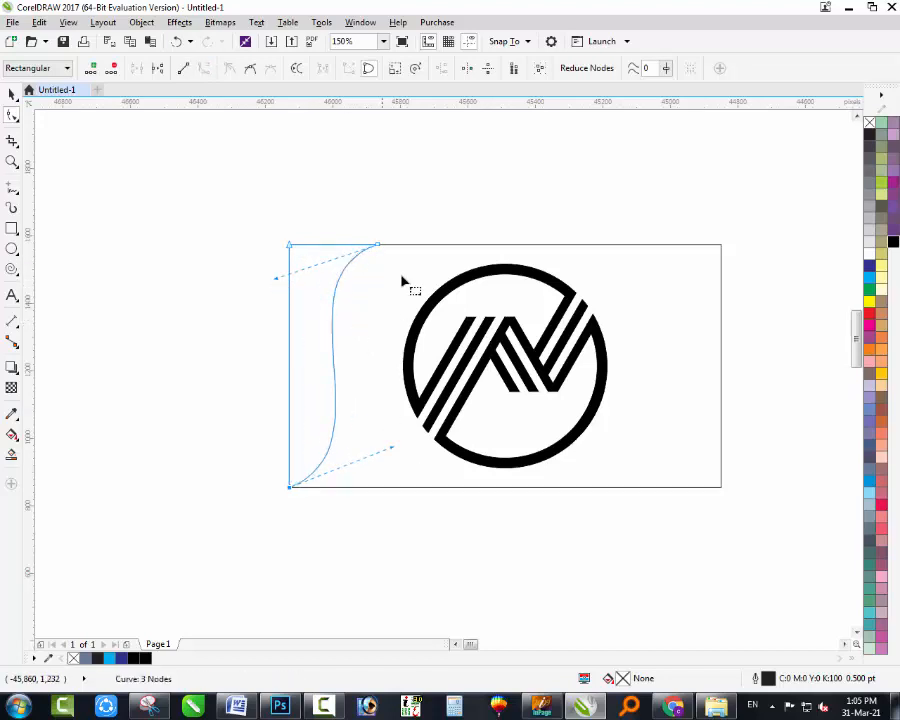
drag(378, 245, 436, 245)
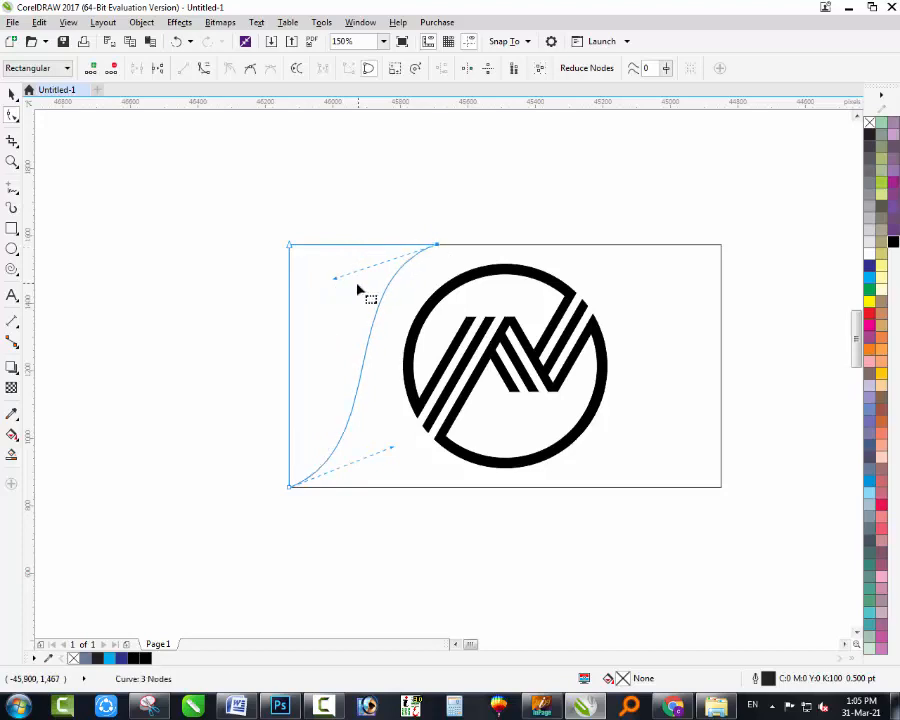
drag(336, 284, 595, 472)
key(space)
scroll(393, 320, down, 2)
key(space)
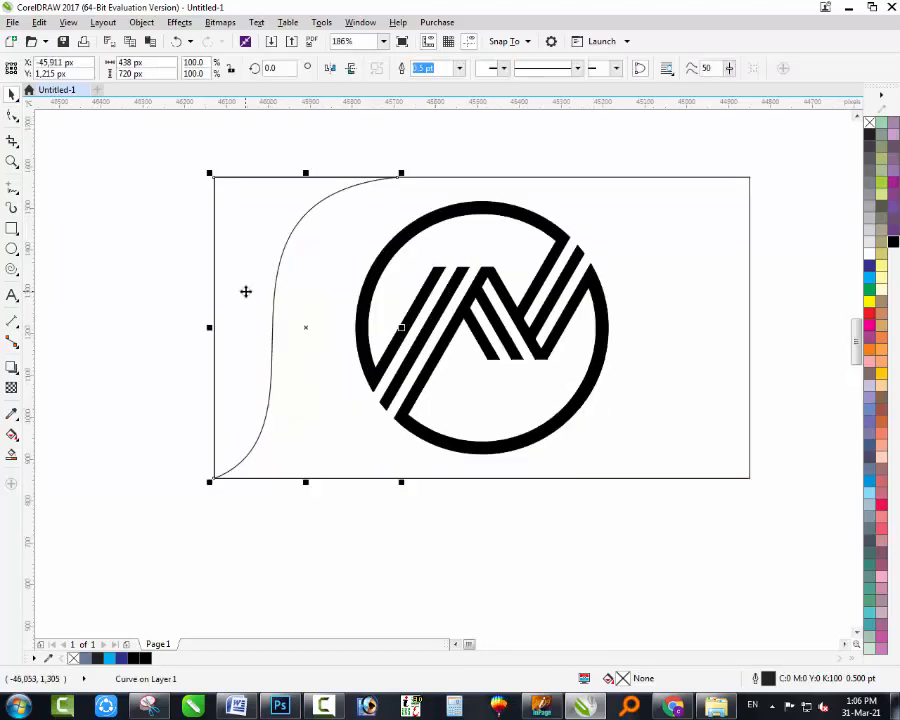
Copy the curved panel to the right side of the rectangle and mirror the copy both vertically and horizontally
drag(250, 337, 665, 368)
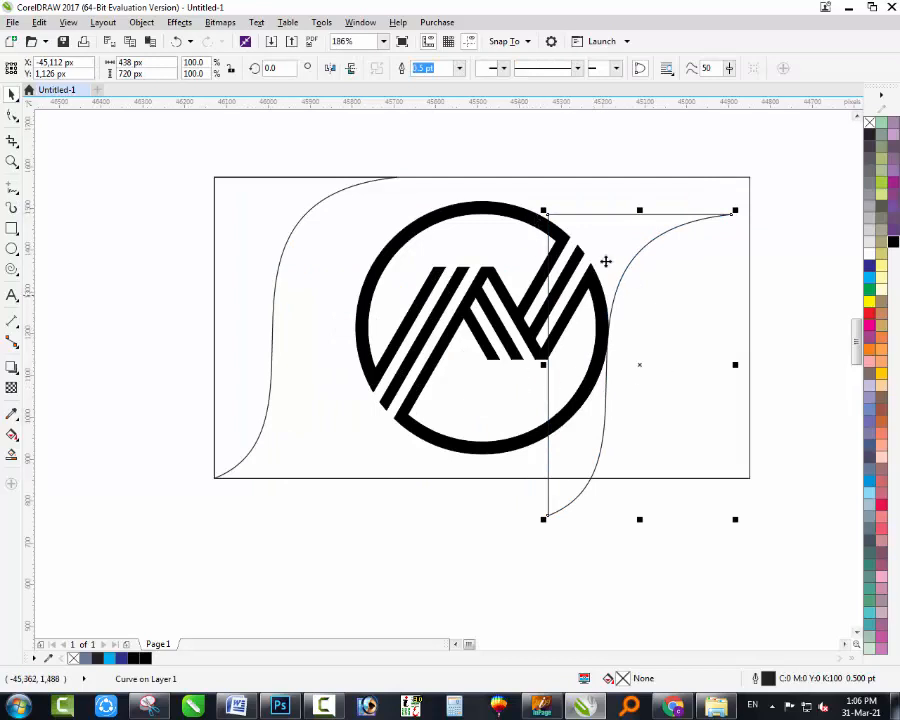
click(351, 70)
click(332, 68)
Align the mirrored panel to the top and right edges of the rectangle
click(693, 388)
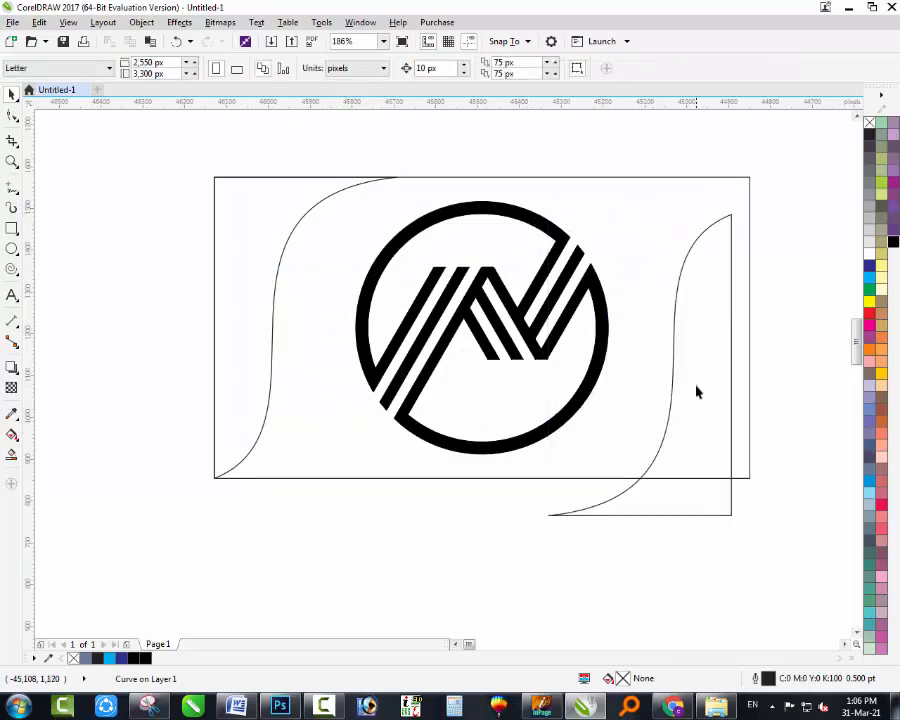
click(644, 371)
key(t)
key(r)
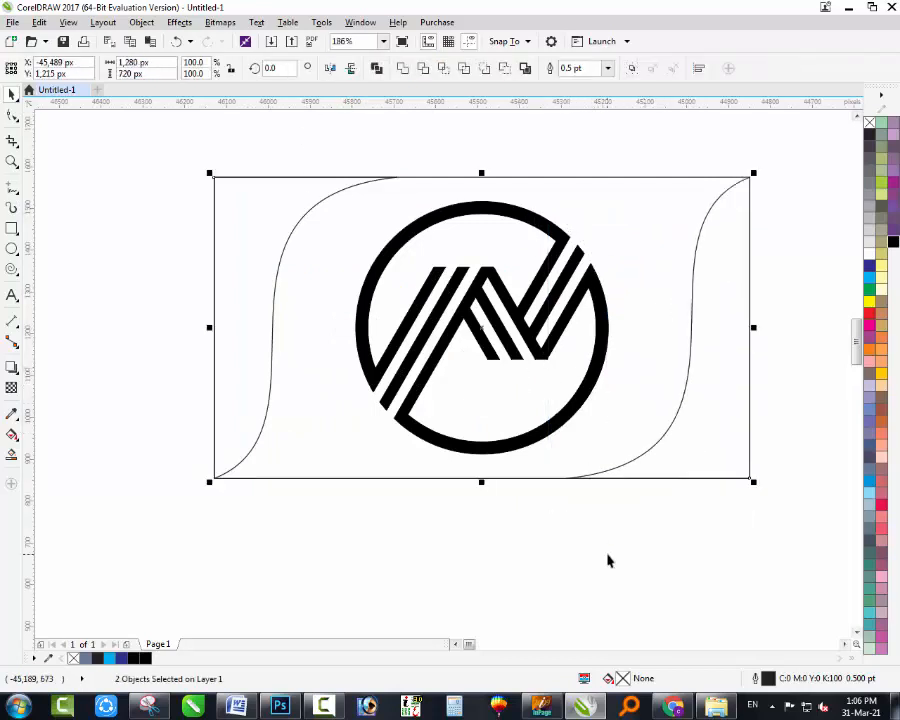
click(609, 558)
Fill the background rectangle with black behind the other objects and fill the logo with white
click(746, 333)
click(892, 241)
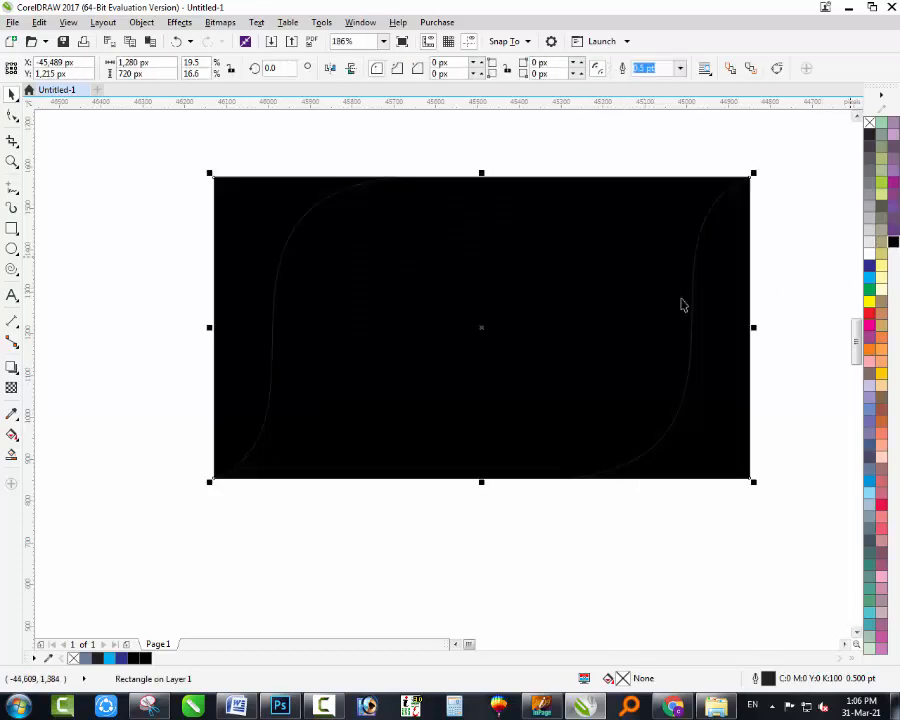
key(Tab)
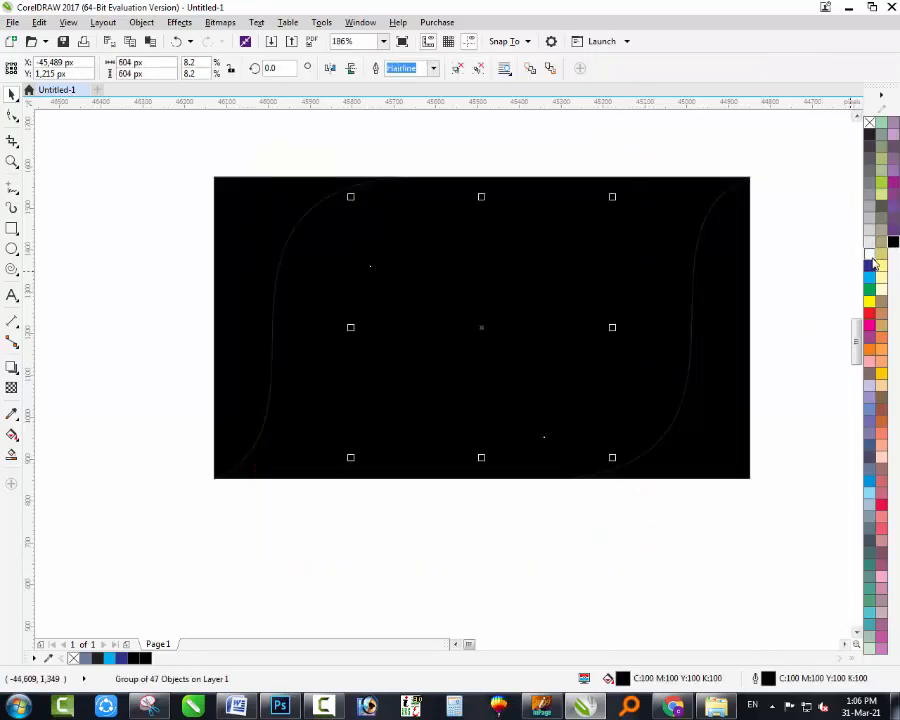
click(675, 360)
key(shift+Page_Down)
key(Escape)
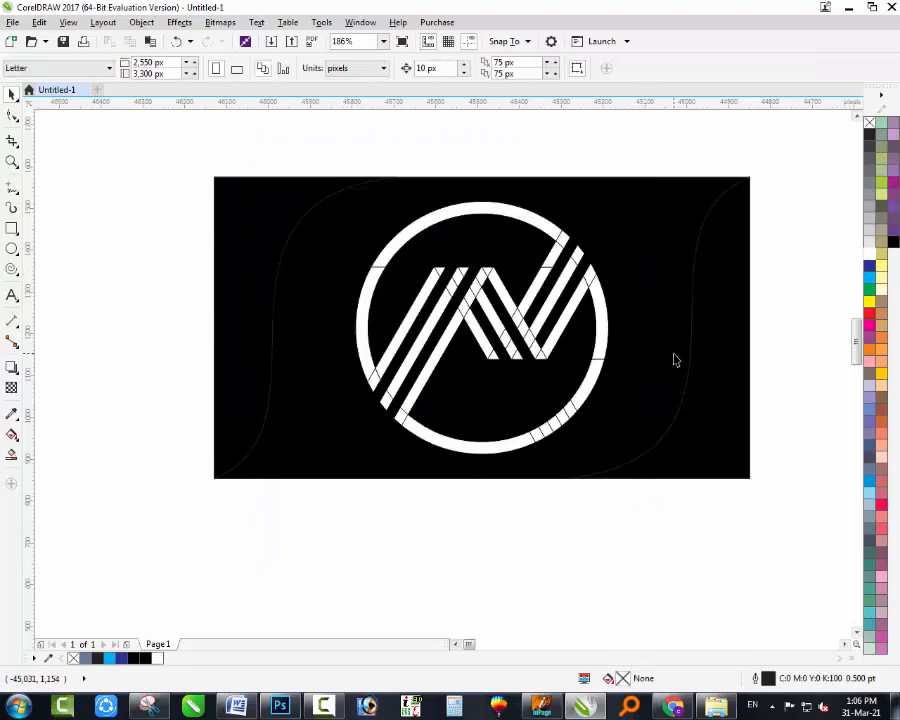
Remove the outline from the white logo group
click(568, 308)
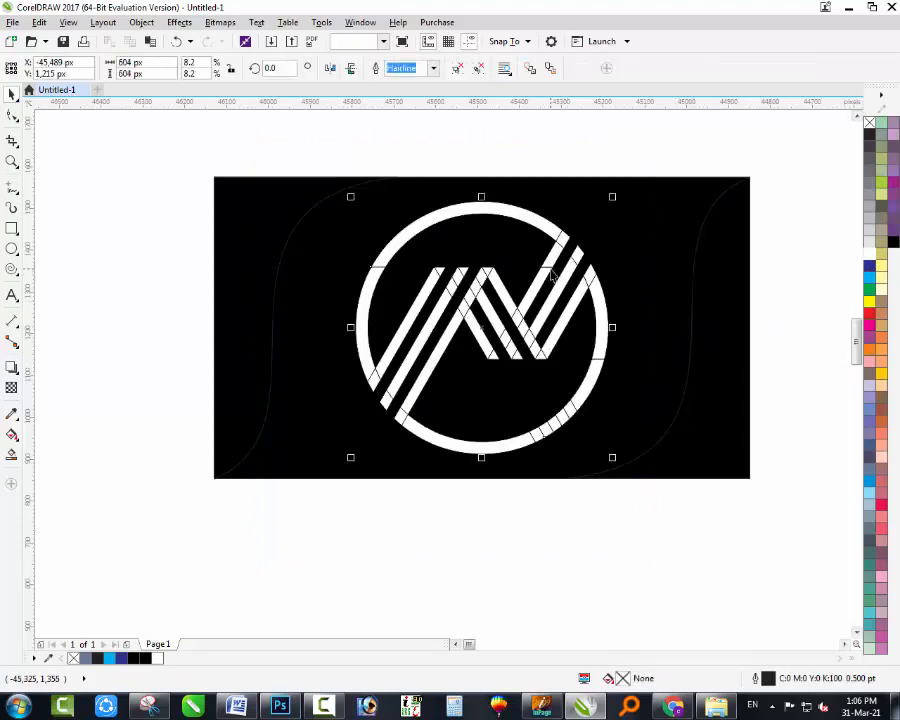
right_click(870, 124)
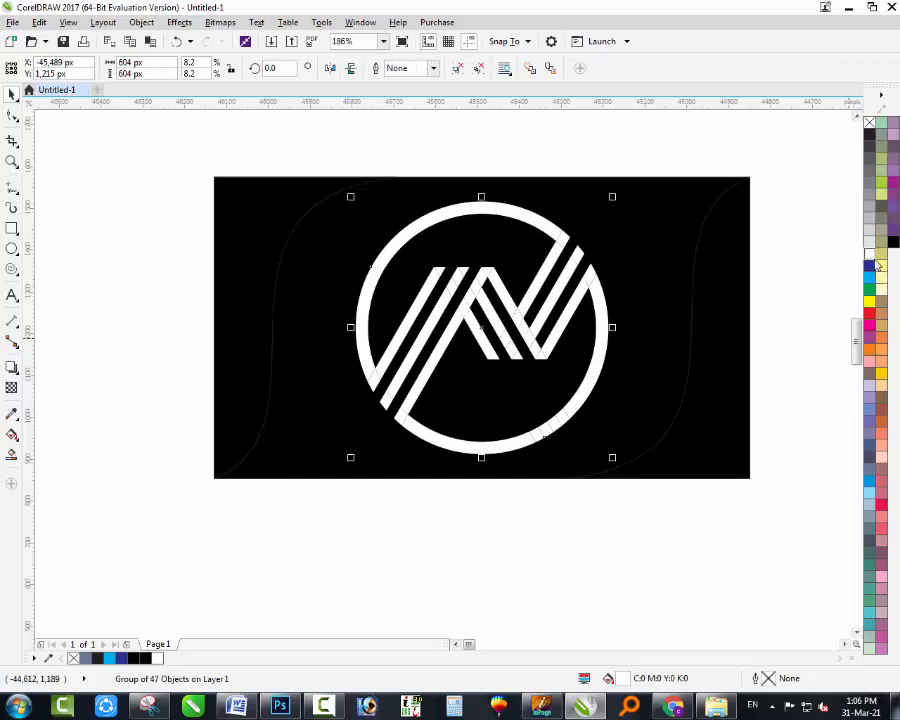
click(783, 281)
Give the right curved panel a linear fountain fill from medium gray at its upper corner to light gray near the lower edge
click(701, 309)
key(g)
drag(725, 222, 692, 460)
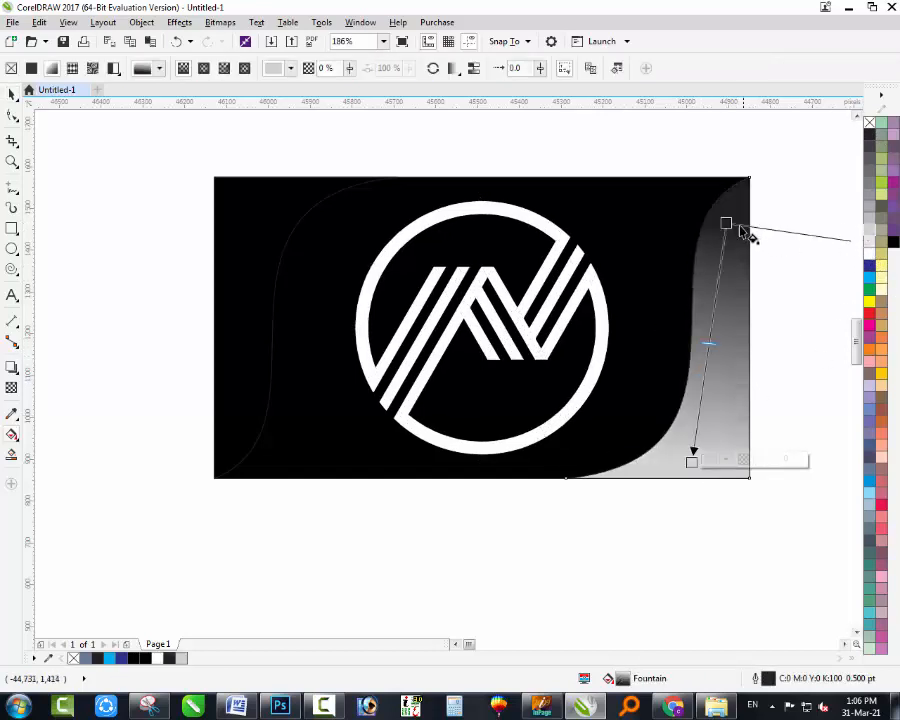
drag(727, 223, 748, 178)
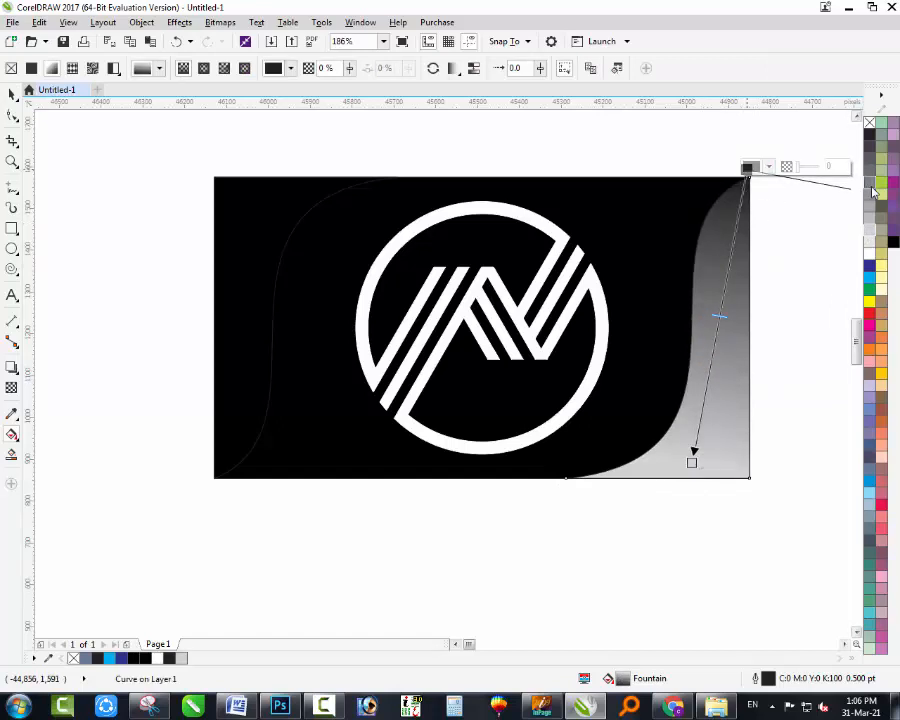
key(space)
key(Escape)
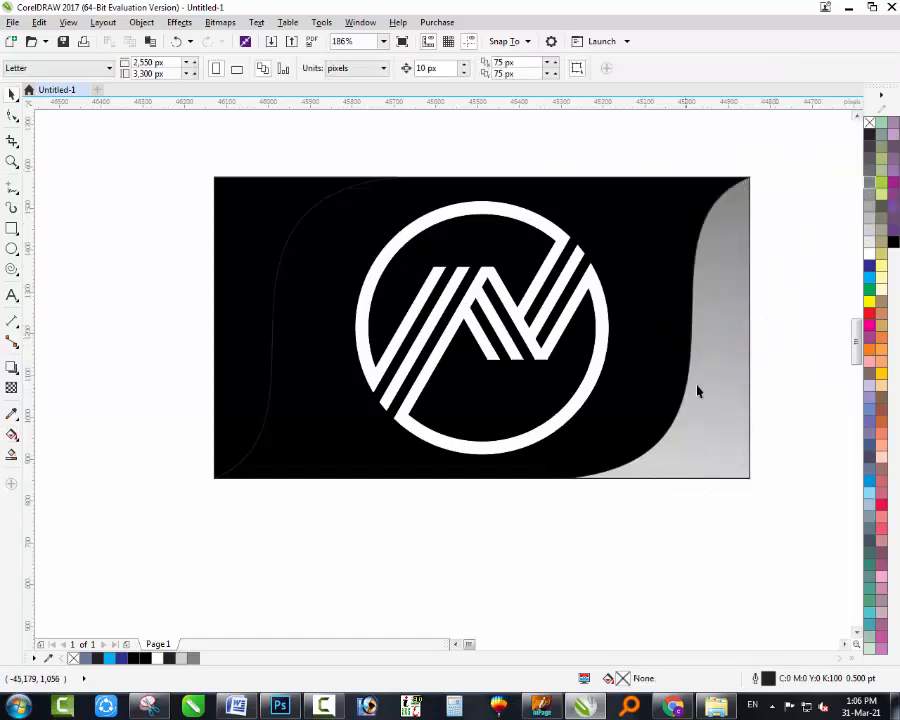
Add a light gray color node in the middle of the right panel's gradient
click(713, 366)
key(g)
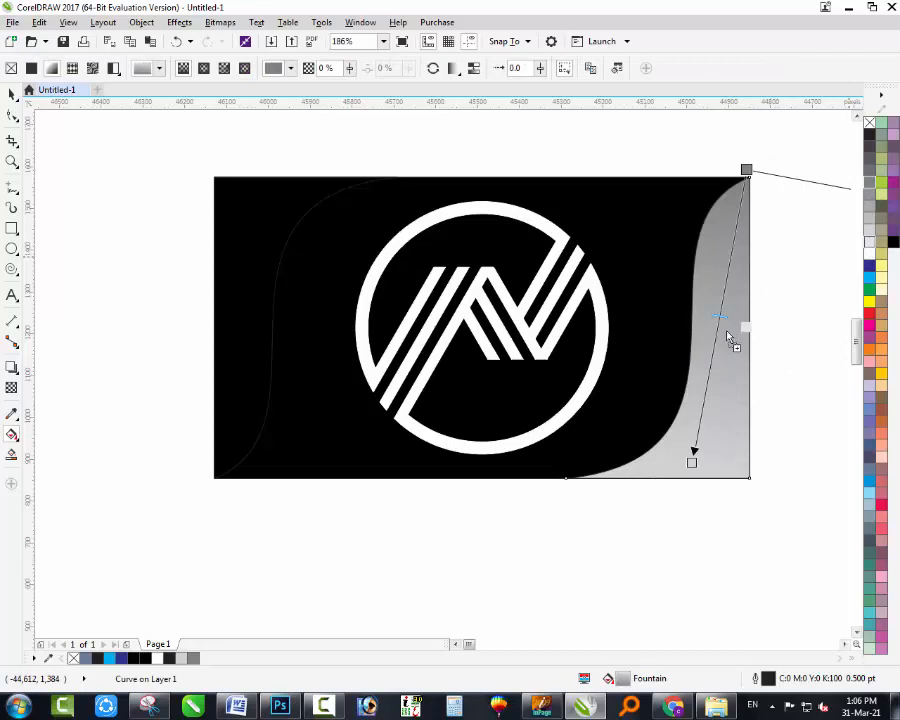
key(space)
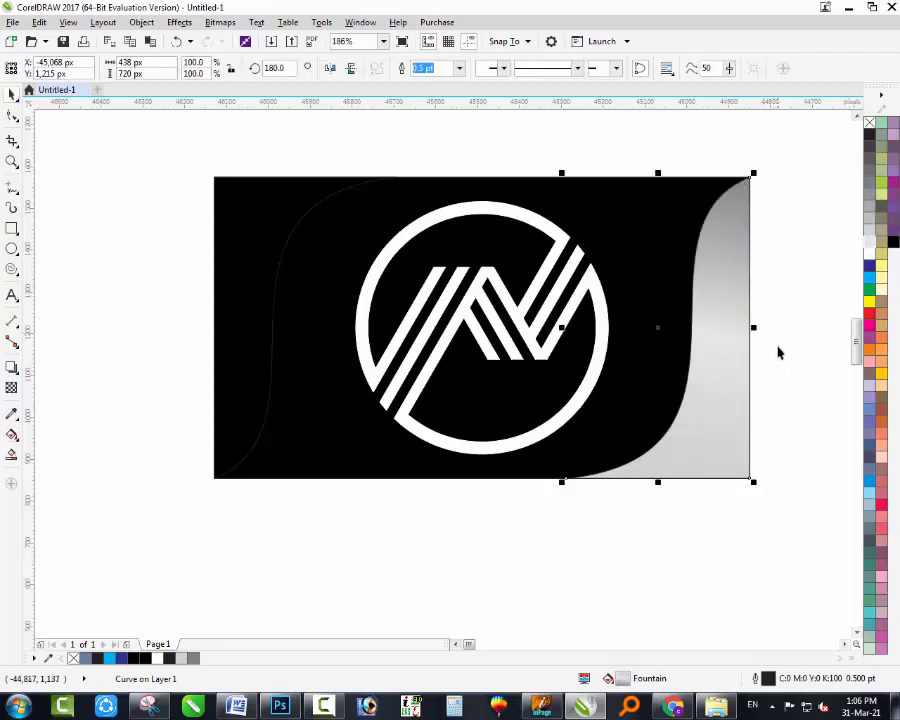
Create a copy of the right panel widened leftward to about 494 px, lying behind the original
drag(562, 327, 540, 332)
shift+click(488, 470)
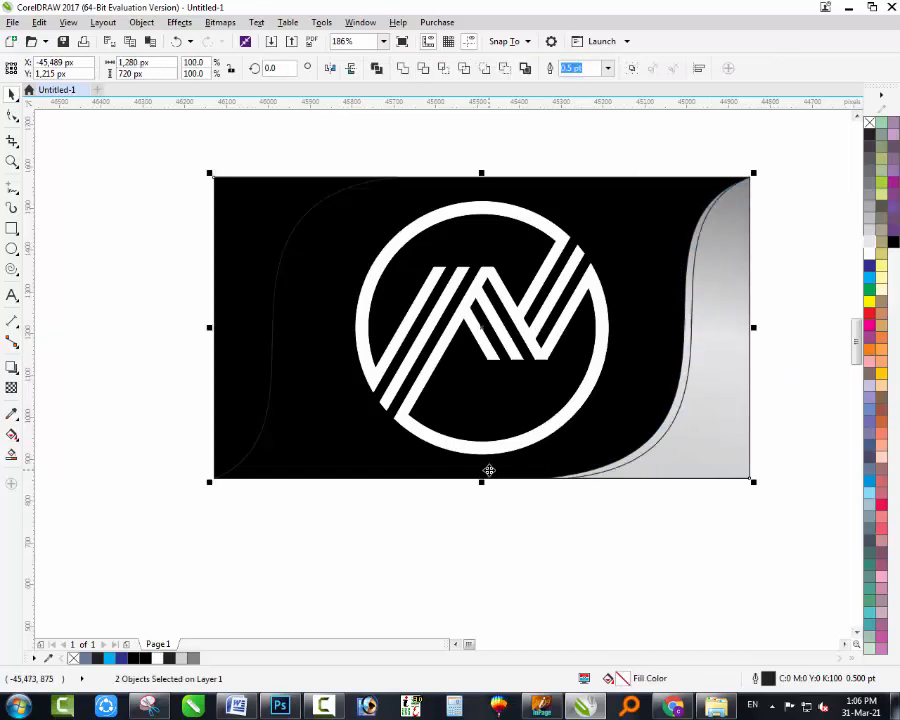
click(721, 404)
Slant the wider copy's gradient along its curved edge, from its upper curve to below the rectangle, with a dark gray middle node
key(space)
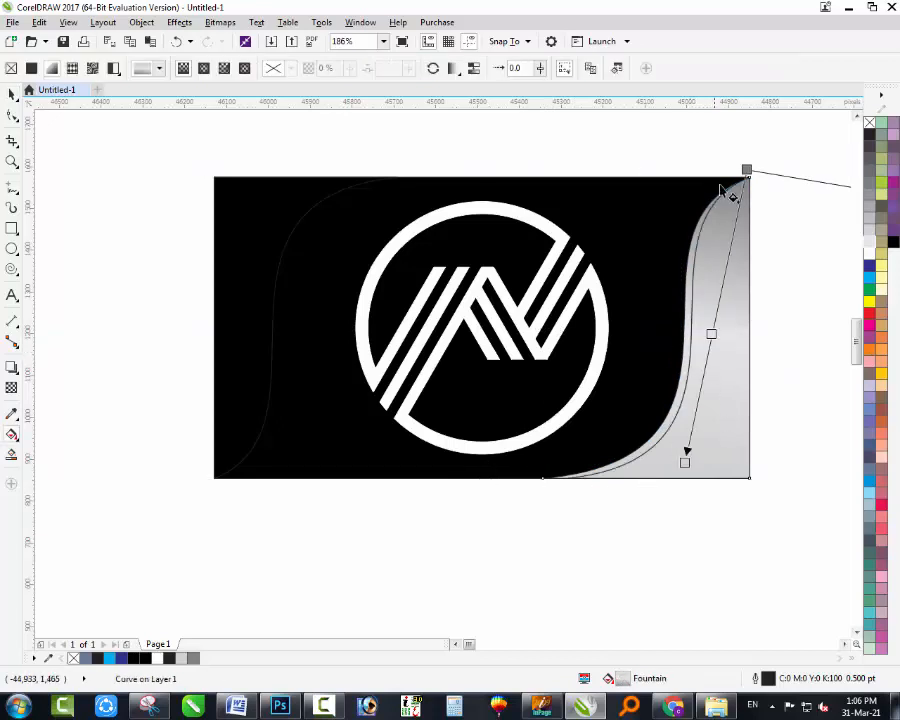
drag(749, 169, 687, 281)
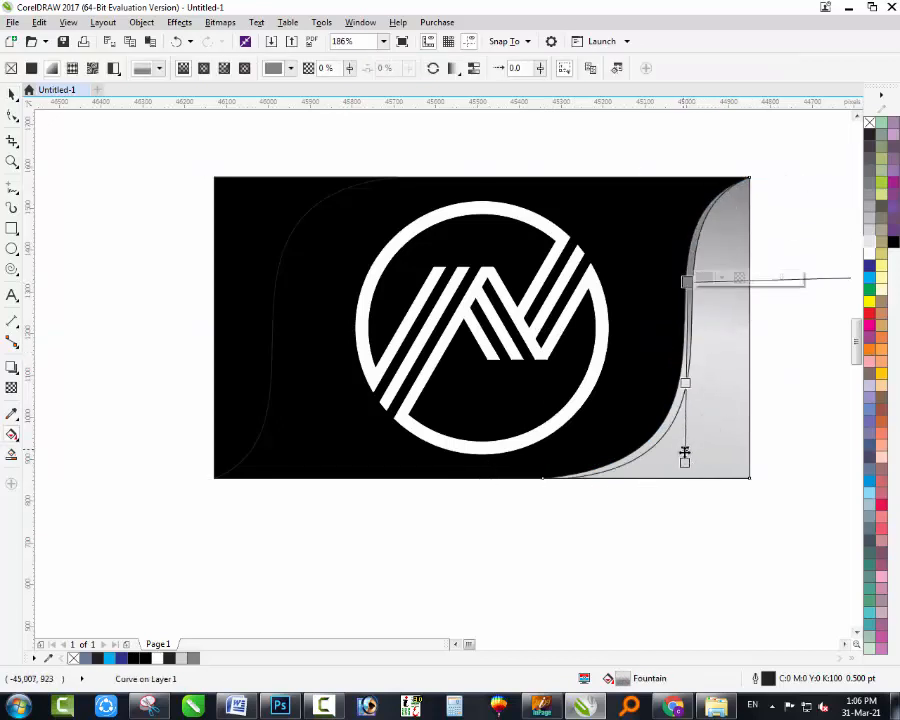
drag(685, 461, 595, 509)
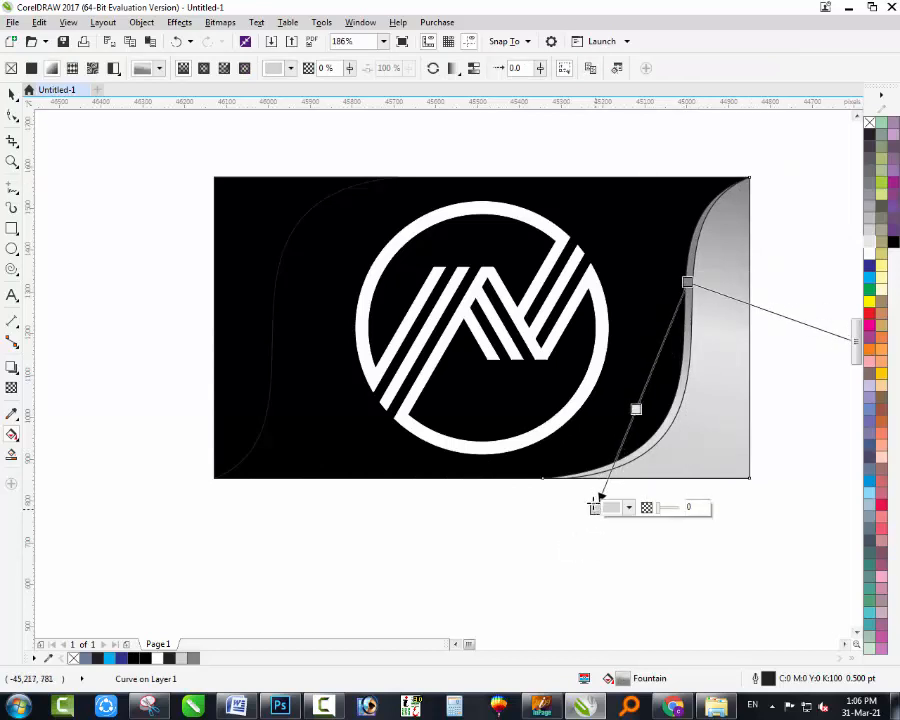
drag(688, 283, 702, 207)
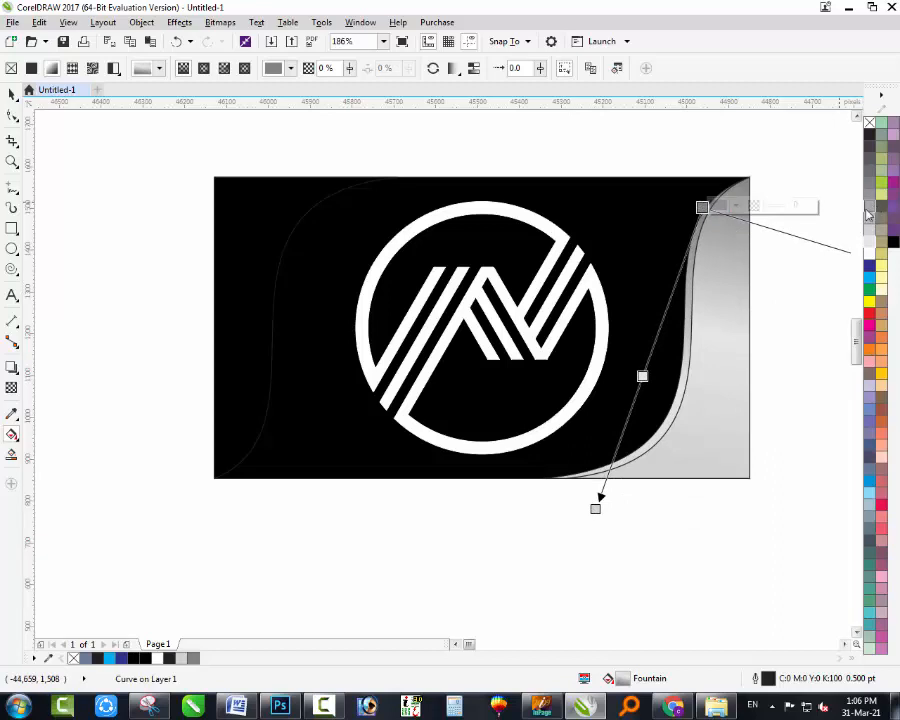
click(642, 376)
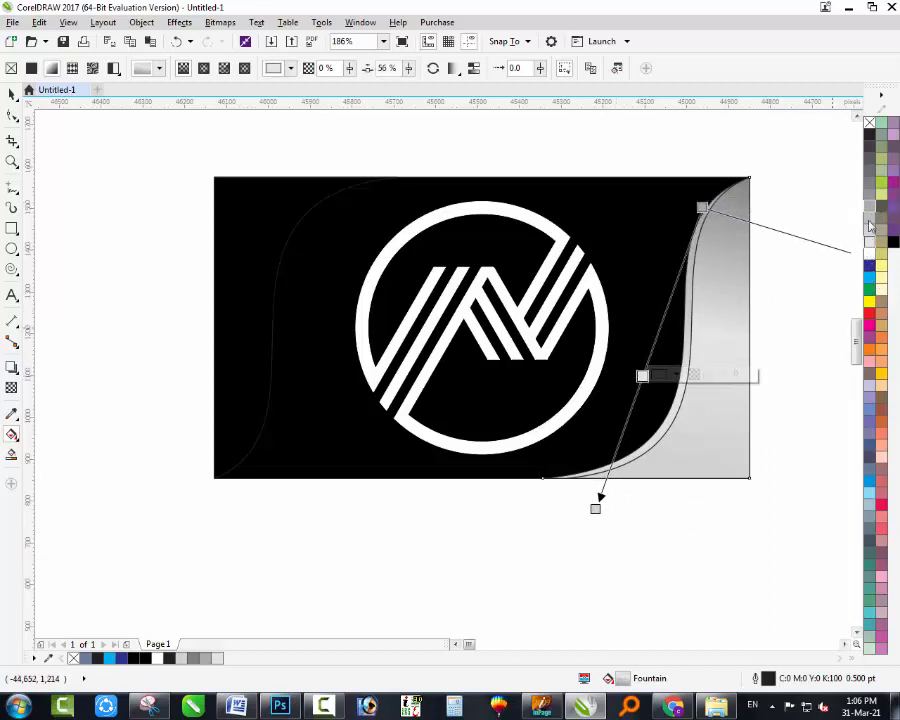
click(871, 174)
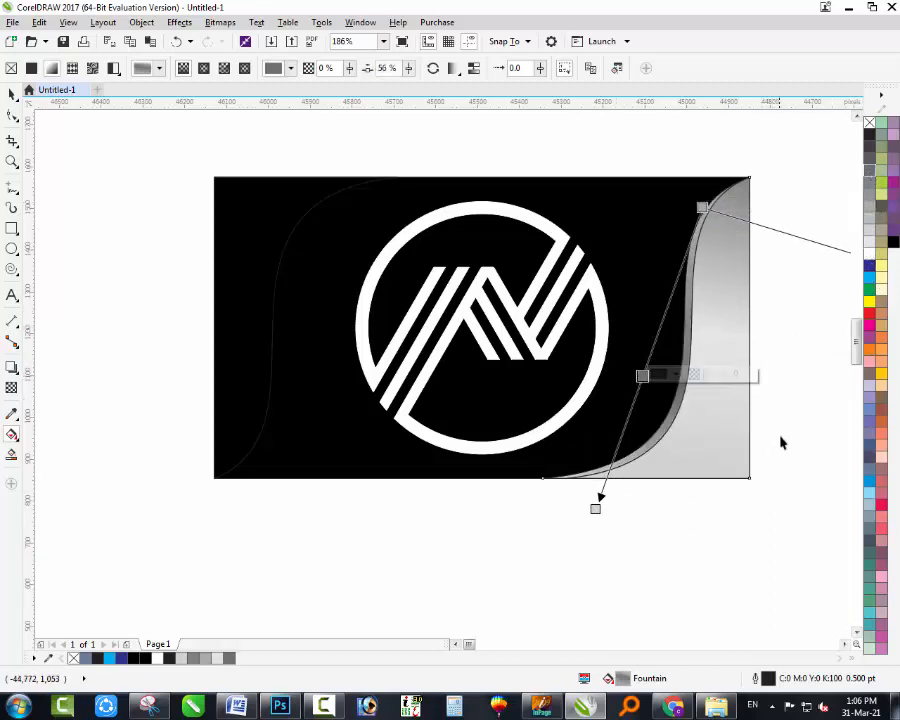
Remove the outlines from both overlapping right-hand panels
key(space)
click(689, 362)
shift+click(685, 362)
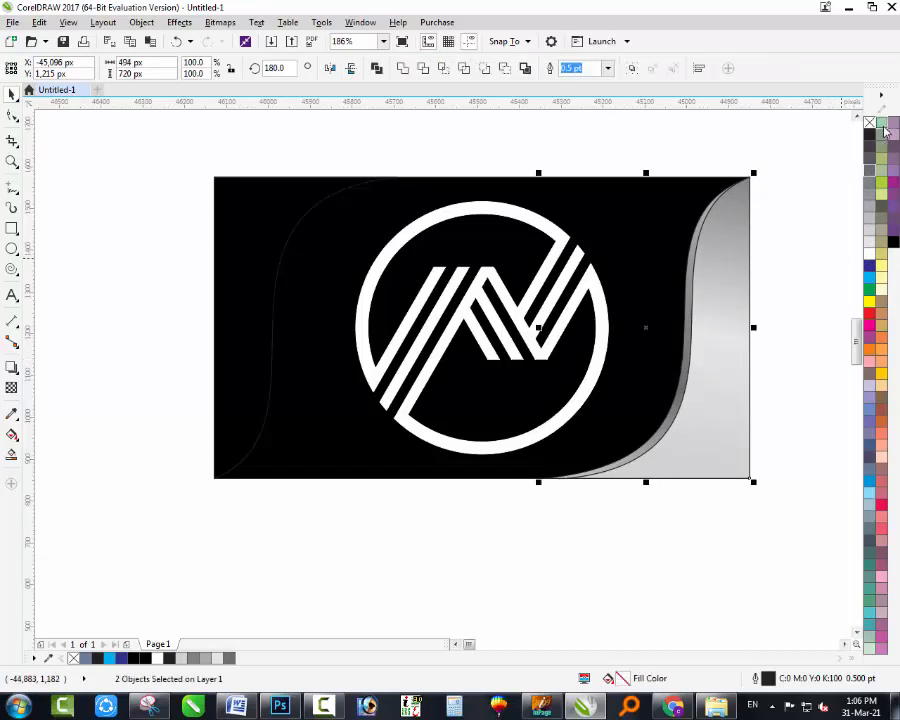
click(811, 263)
Copy the wider gradient panel in front of the other objects and align the copy to the rectangle's left edge
click(606, 373)
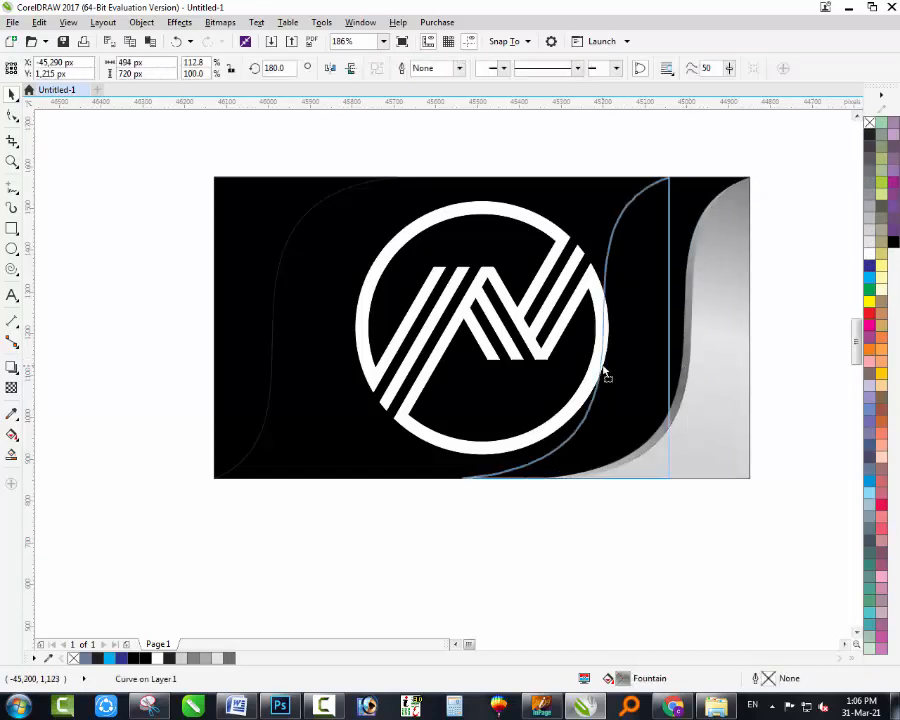
key(shift+Page_Up)
shift+click(417, 464)
key(l)
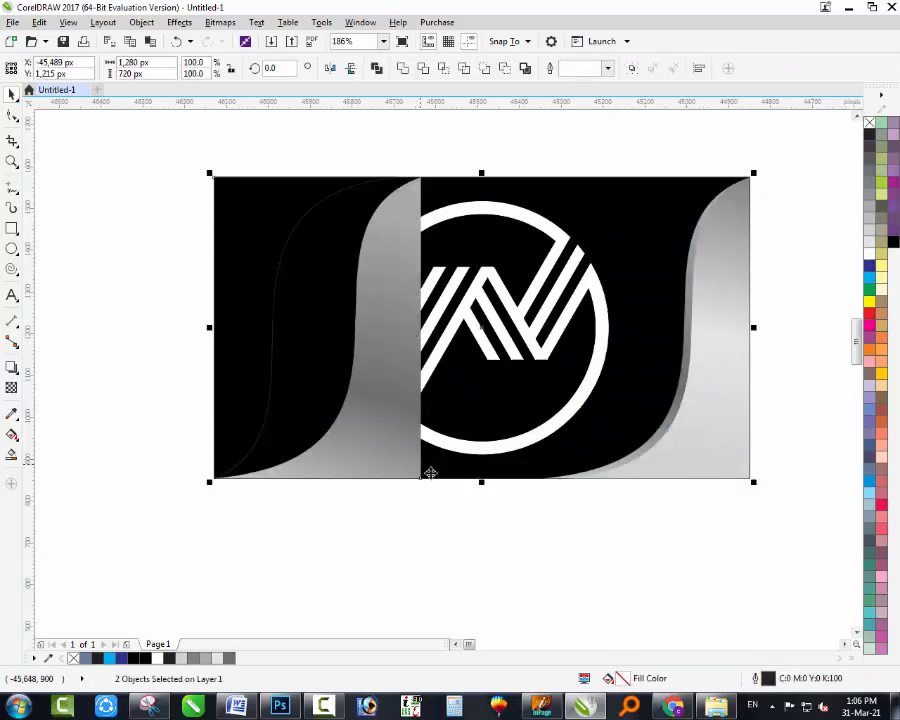
Mirror the copied wide panel on the left side both vertically and horizontally
click(403, 464)
click(350, 69)
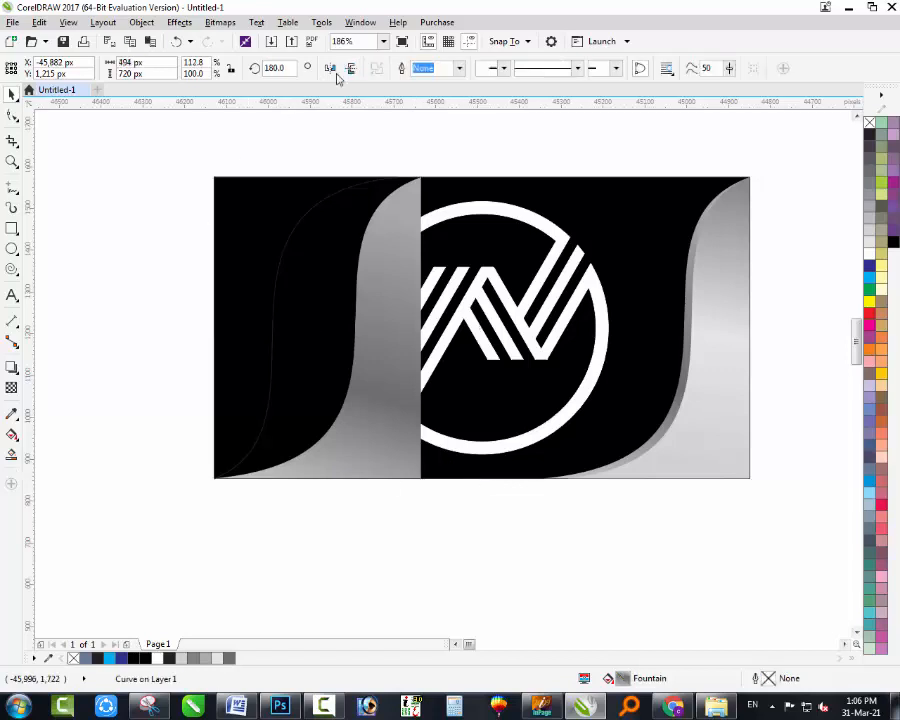
click(331, 70)
Layer the wide left panel between the black background rectangle and the narrower outlined left panel
shift+click(489, 190)
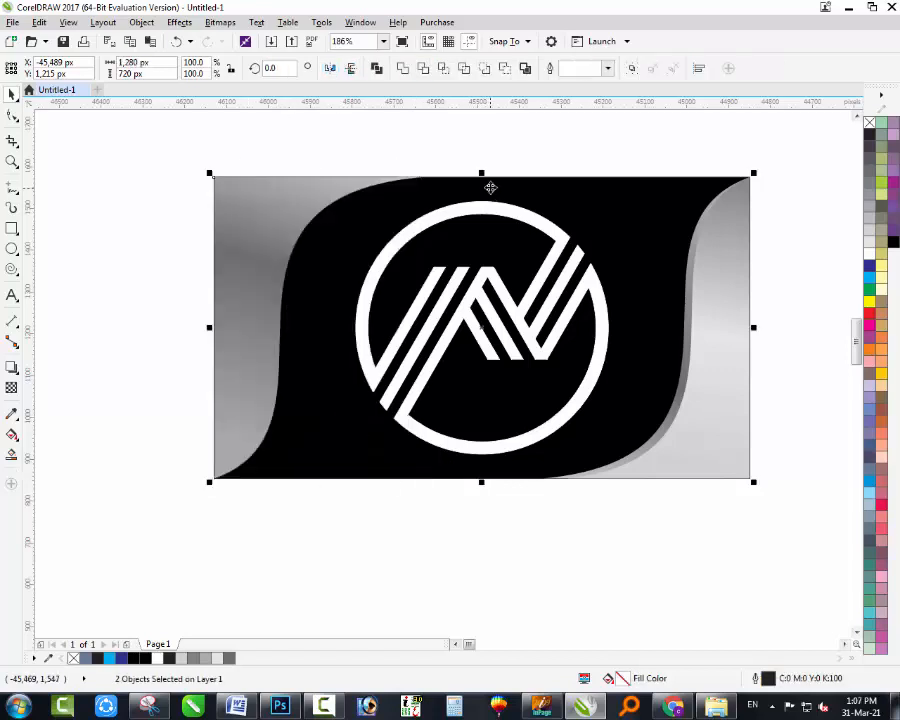
key(shift+Page_Down)
shift+click(483, 184)
Copy the outline pen, outline color and fill properties from the light right panel to the narrower outlined left panel
click(259, 200)
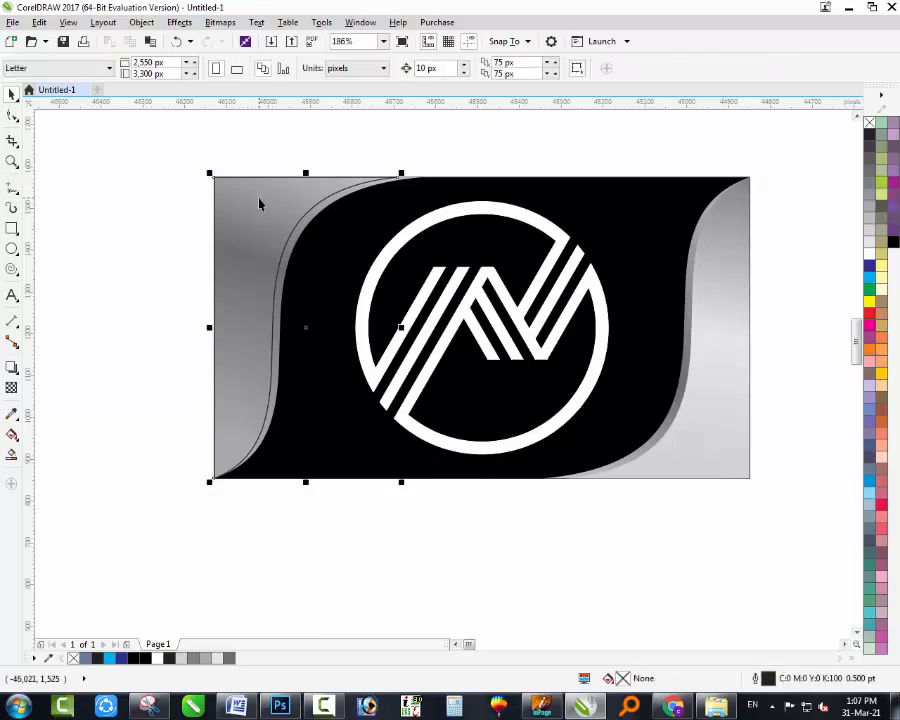
key(alt+e)
click(177, 337)
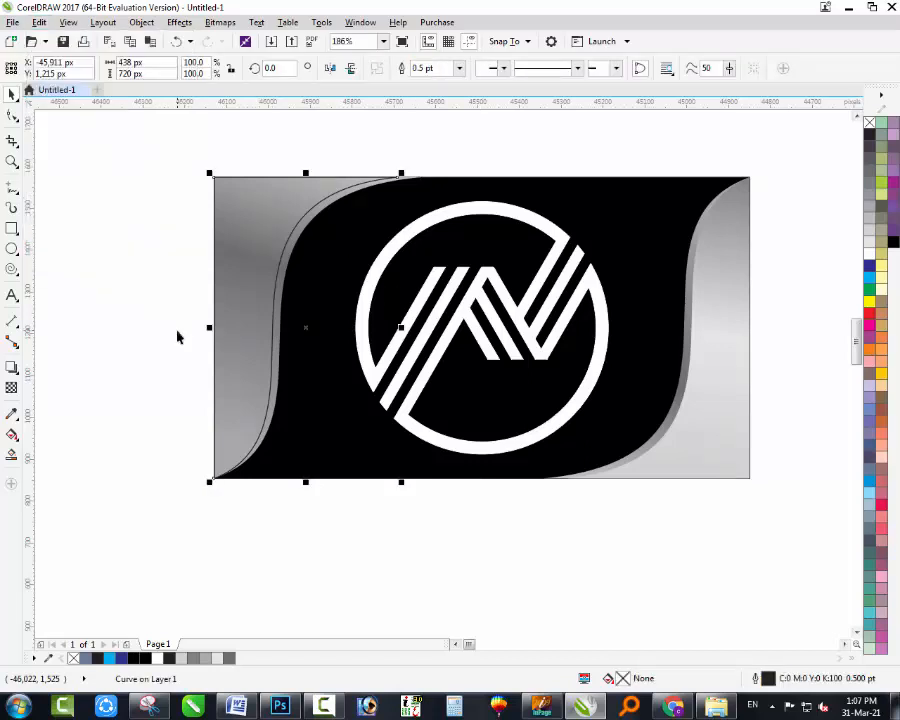
key(alt+e)
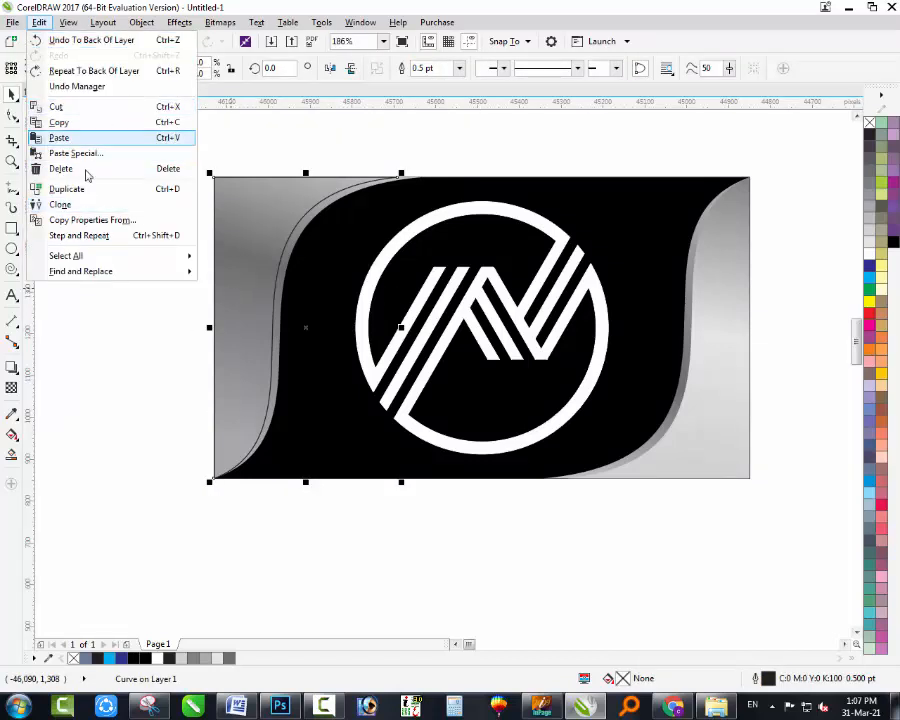
click(82, 220)
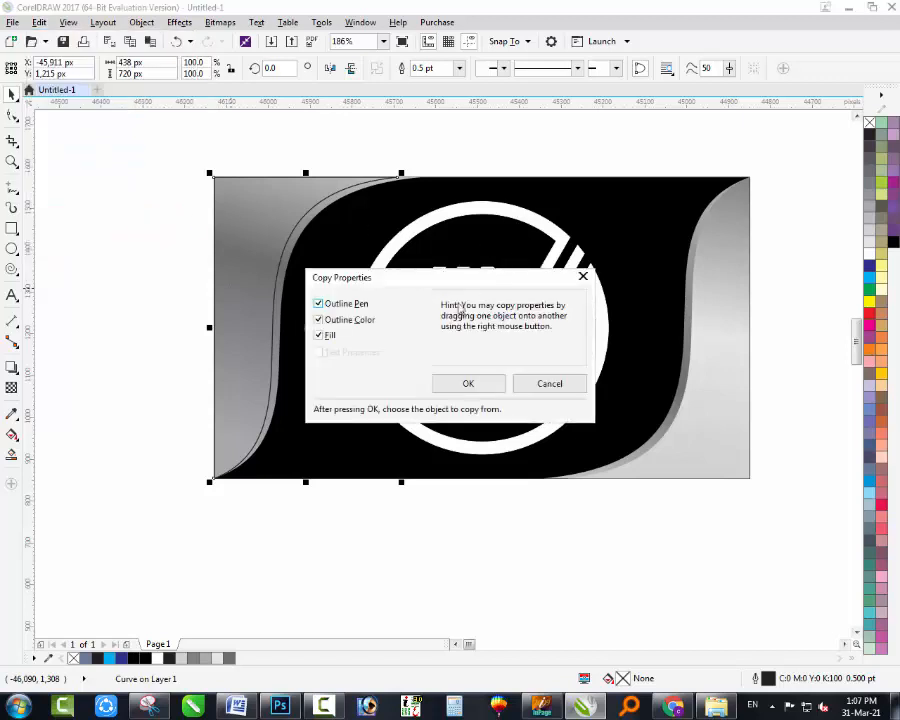
click(467, 386)
click(723, 341)
click(424, 541)
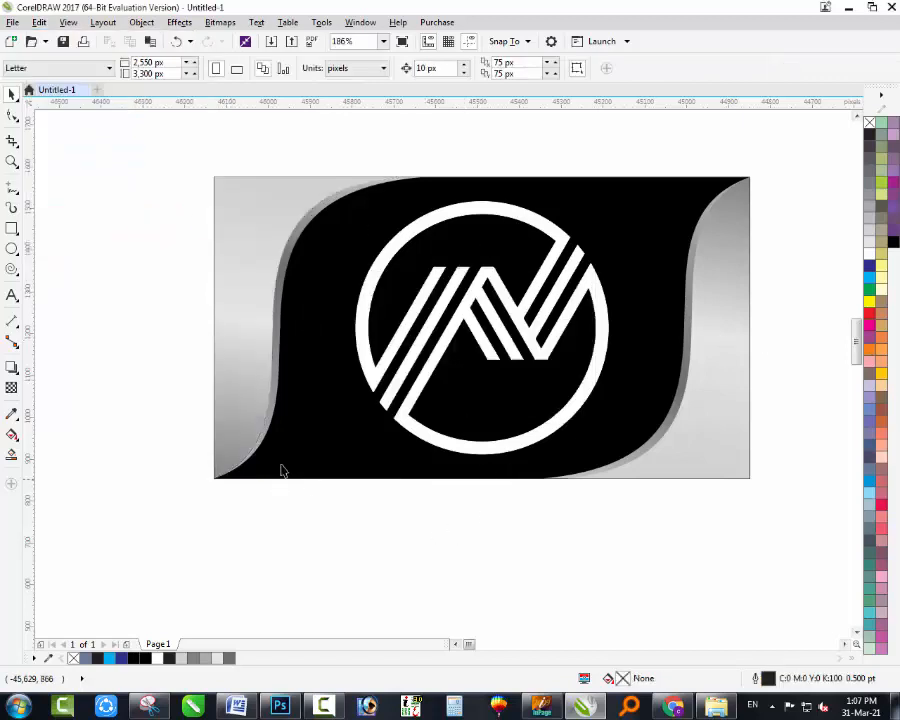
Scale the white logo down proportionally and center it horizontally on the background rectangle
drag(299, 525, 647, 205)
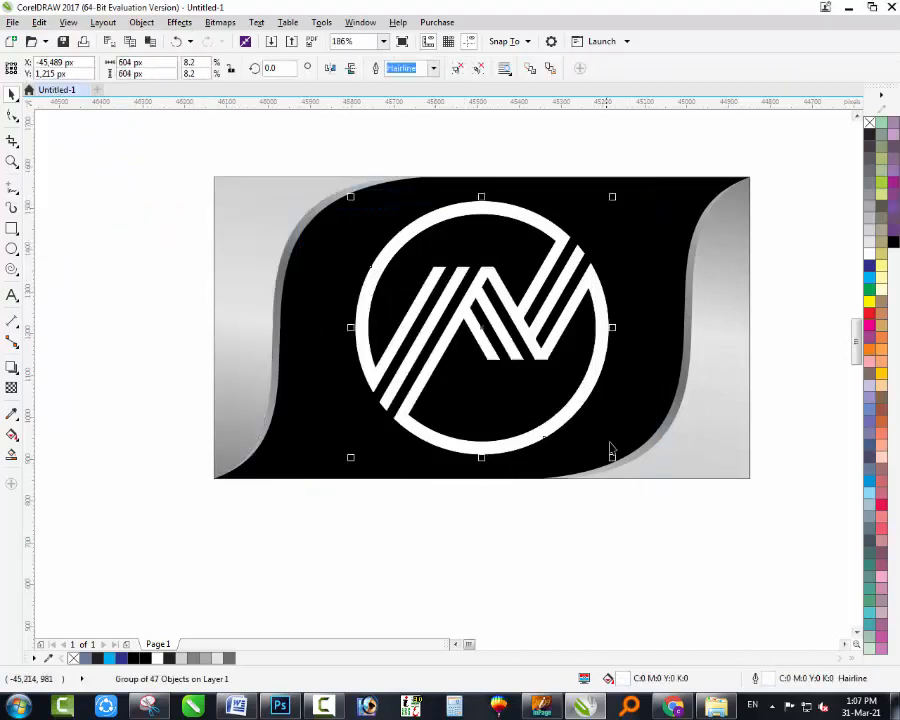
drag(614, 459, 534, 454)
shift+click(591, 400)
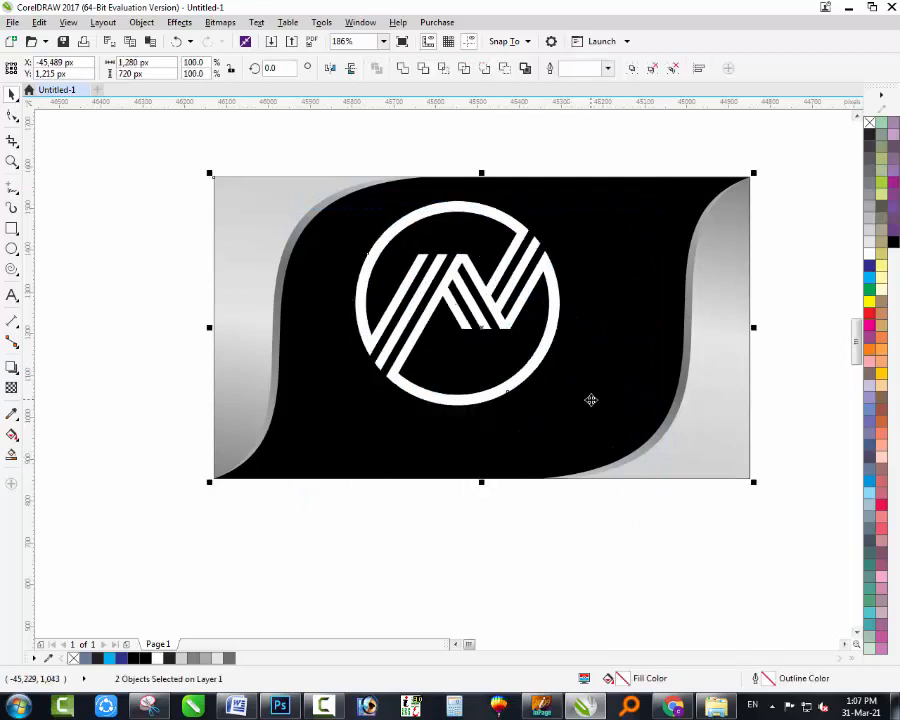
key(c)
click(575, 502)
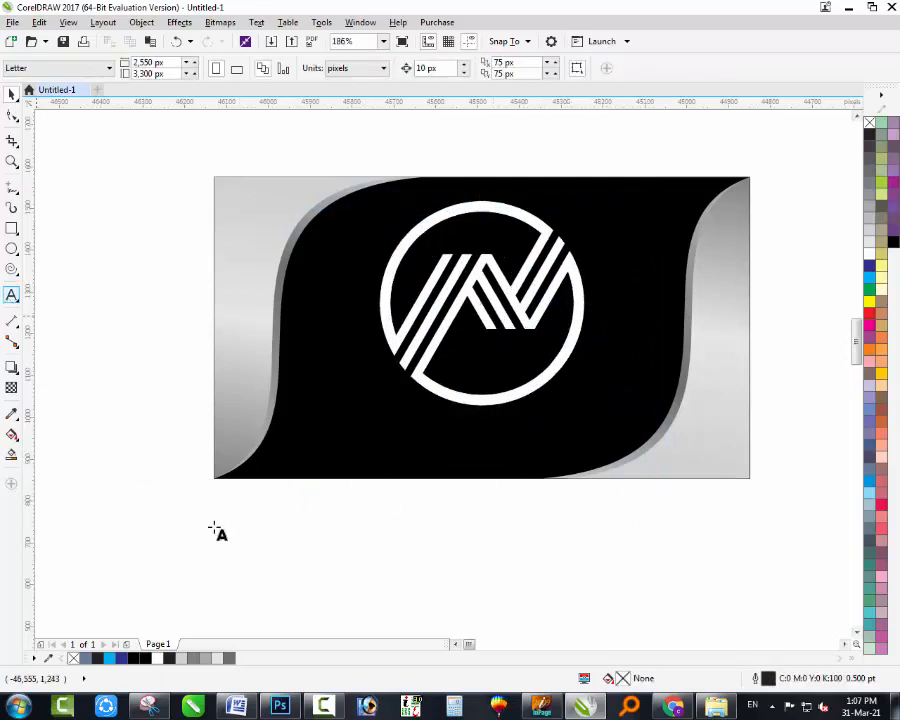
Add the artistic text "Copany Na......" below the background rectangle
click(261, 562)
text(Co)
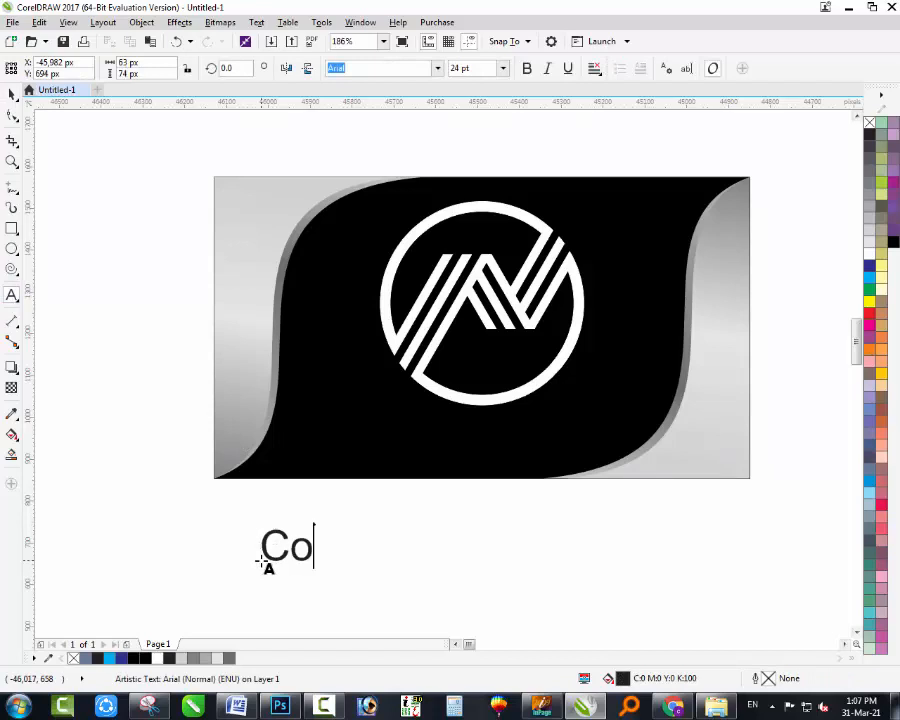
text(pany Nae)
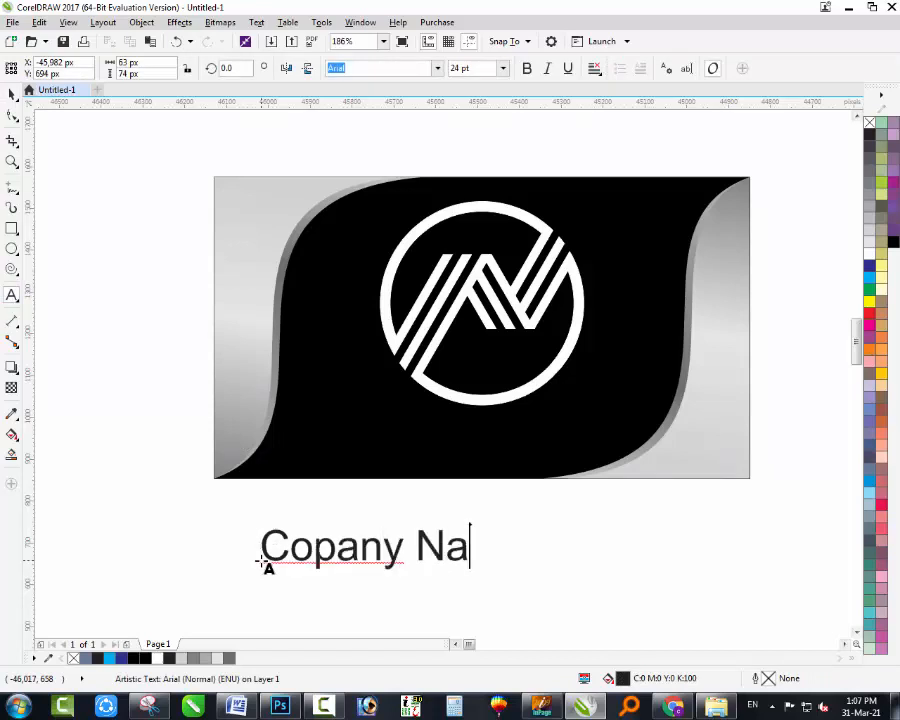
key(BackSpace)
text(e)
key(BackSpace)
key(BackSpace)
key(BackSpace)
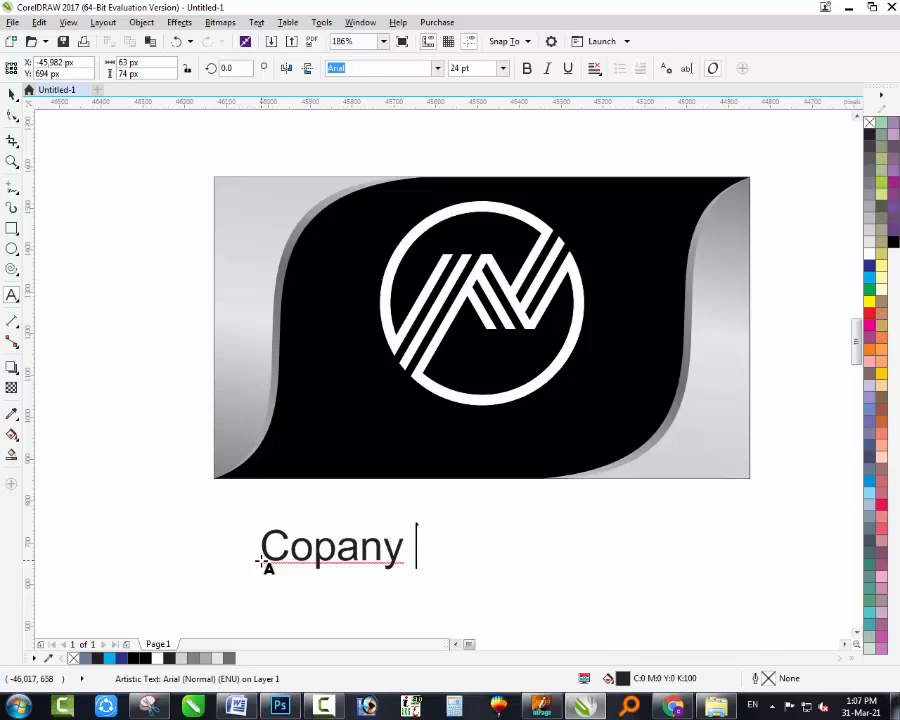
text(n)
key(BackSpace)
text(Na)
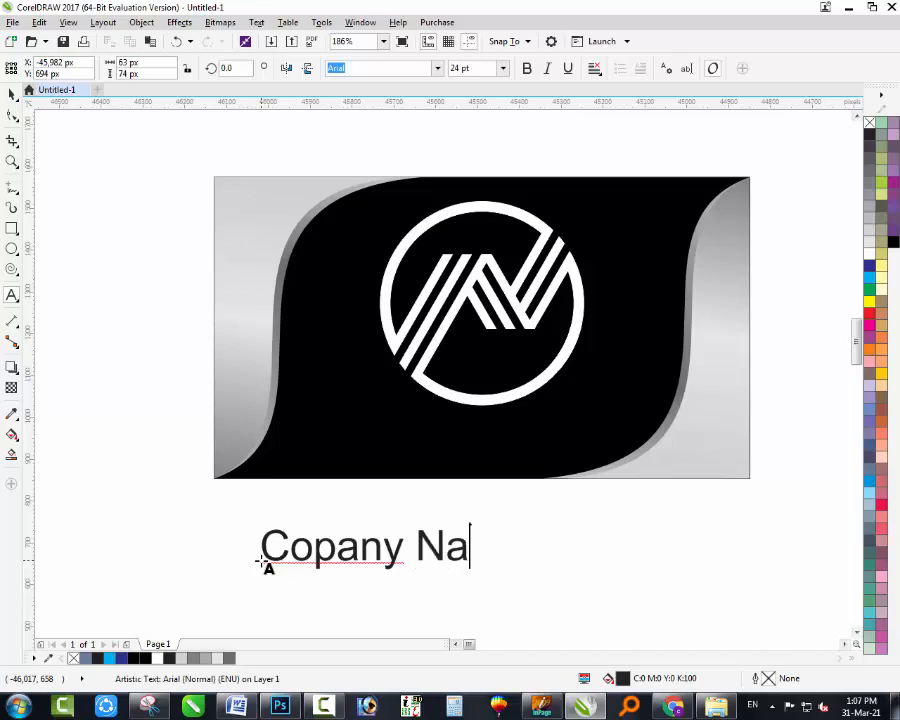
text(......)
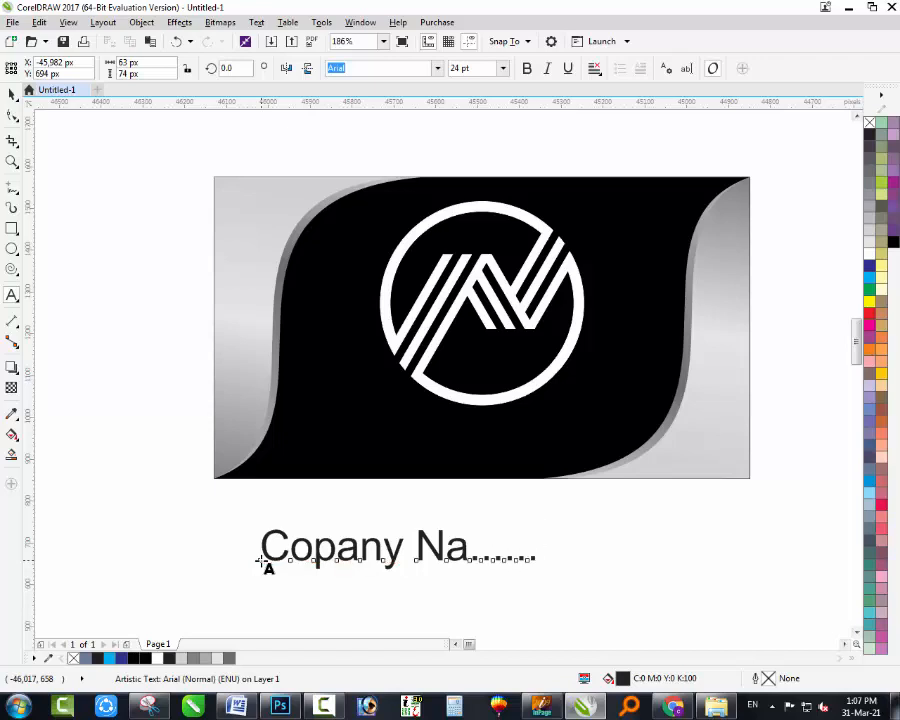
key(ctrl+space)
Make the company name text bold and change its font to Holligate Signature Demo
click(527, 69)
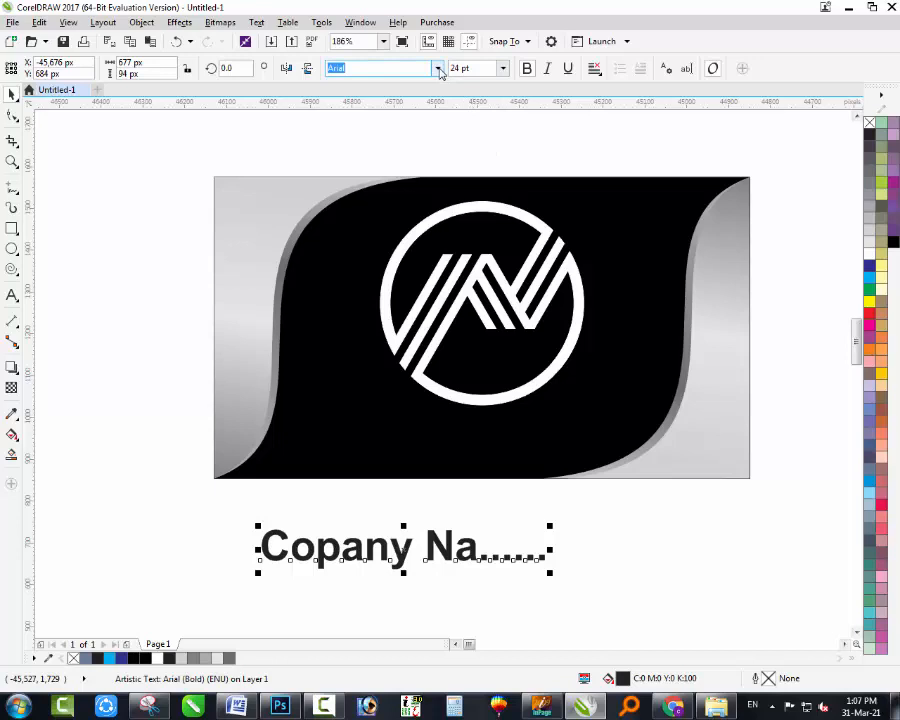
click(438, 69)
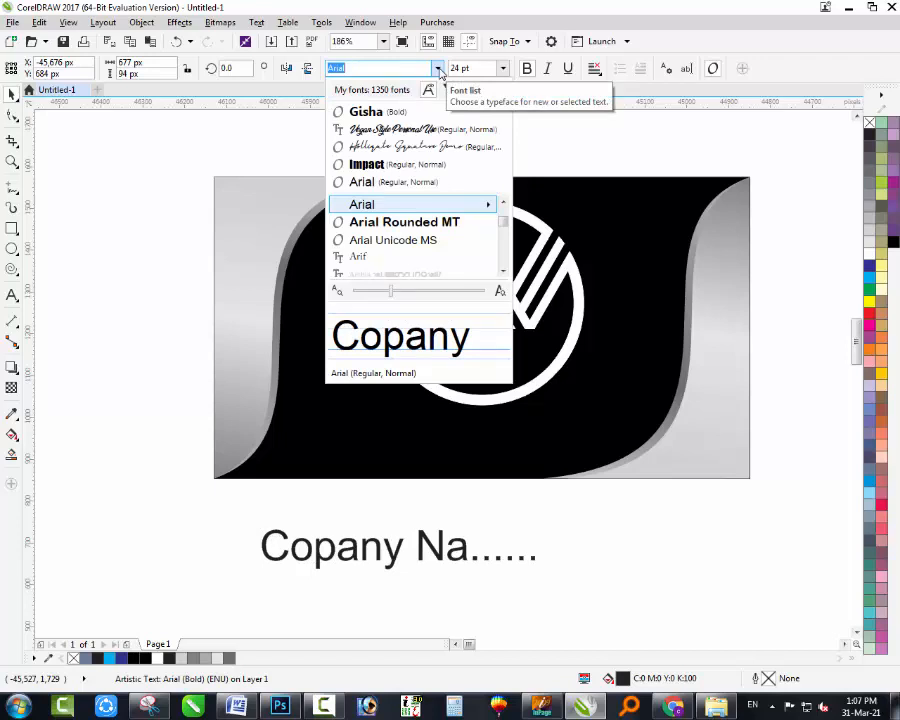
click(430, 146)
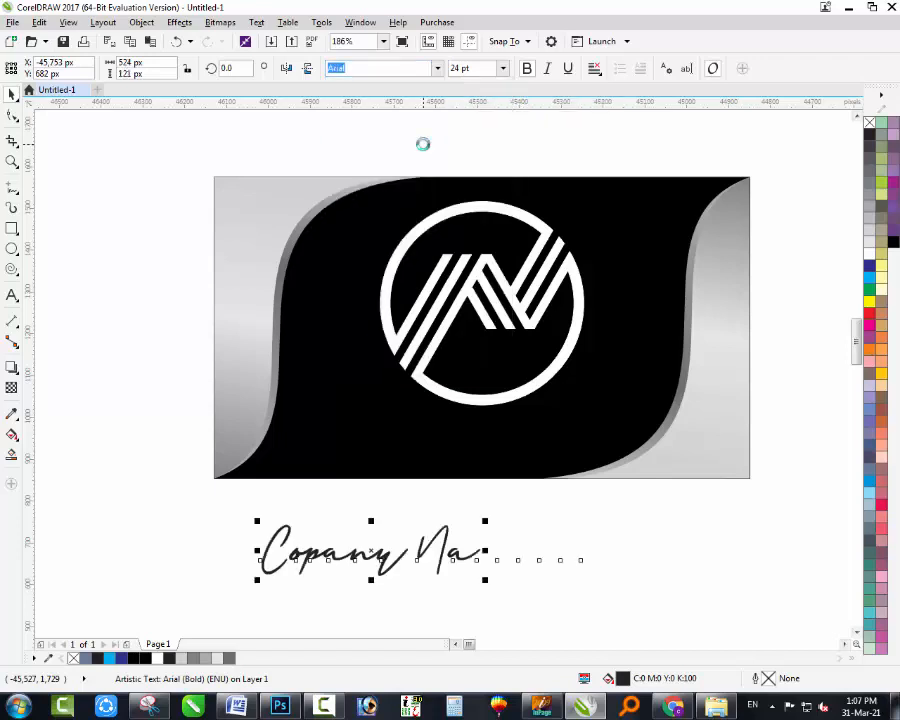
Move the company name text beneath the logo and center it horizontally on the design
drag(385, 553, 484, 436)
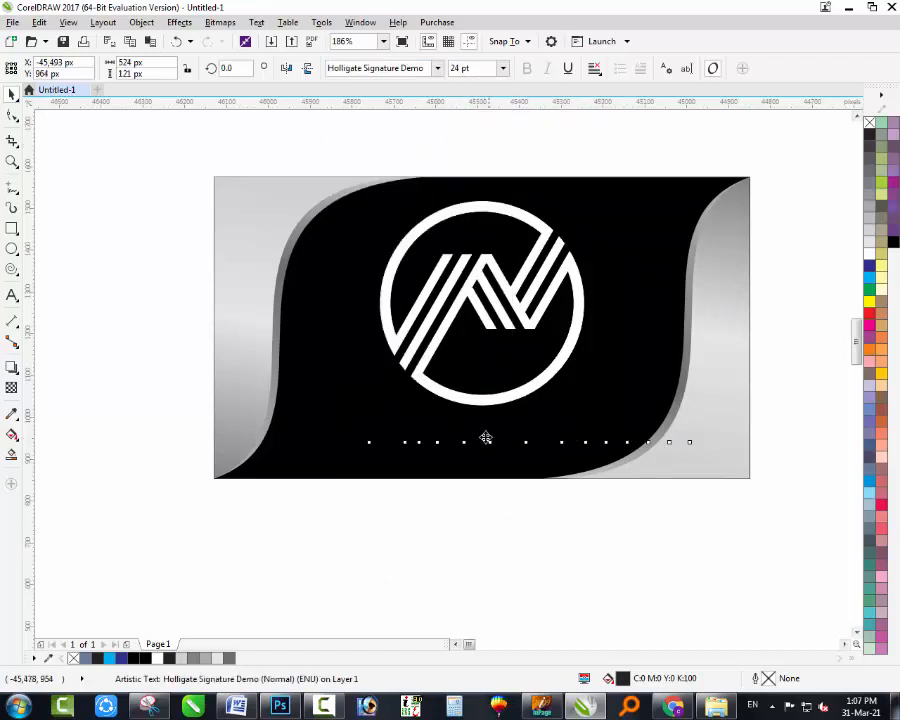
shift+click(492, 405)
shift+click(493, 405)
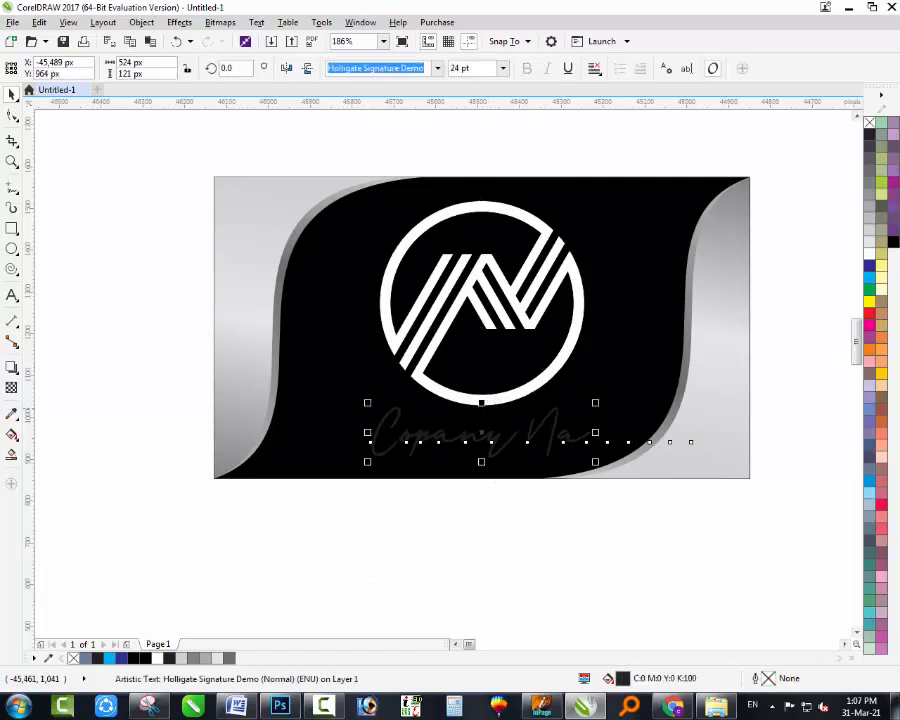
Fill the company name text with white
click(869, 250)
click(565, 500)
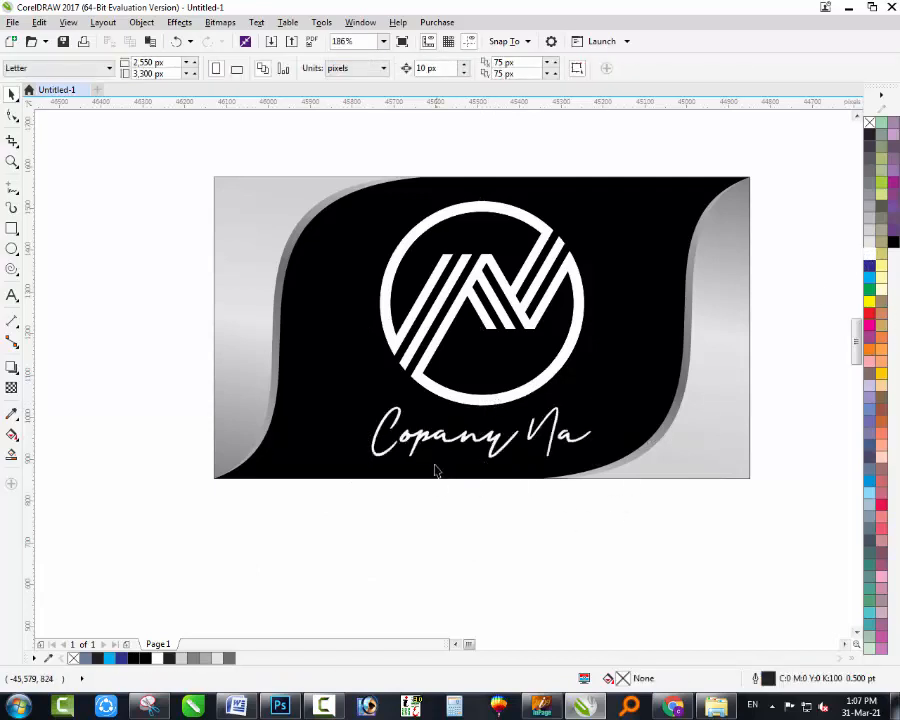
Scale the circular logo down proportionally about its center to about 451 px wide
scroll(460, 290, up, 1)
click(486, 298)
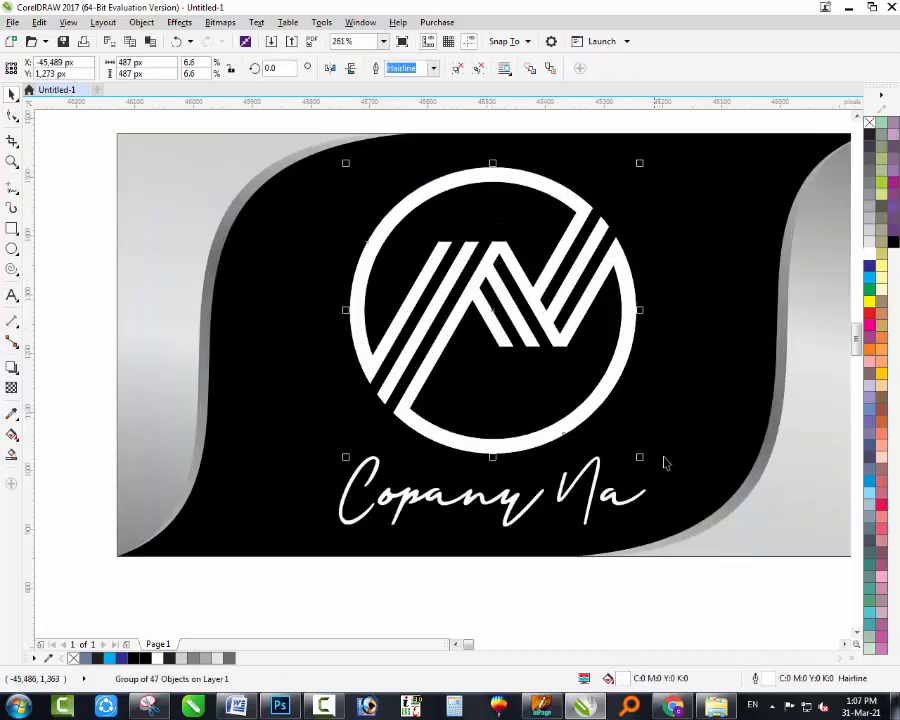
mouse_move(636, 458)
mouse_down()
mouse_move(630, 465)
mouse_move(624, 450)
mouse_up()
click(522, 452)
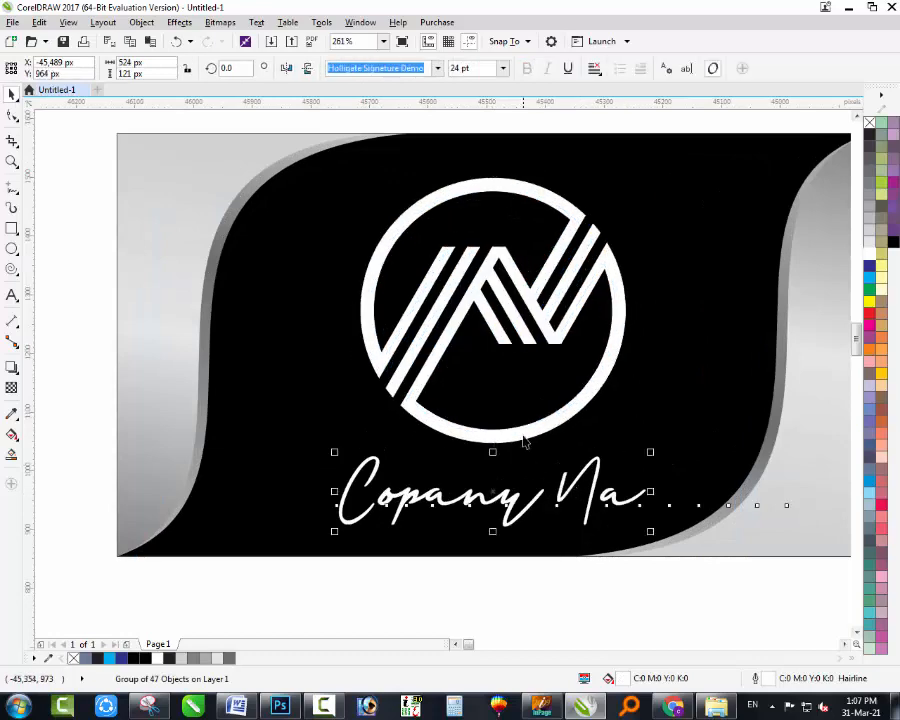
shift+click(522, 438)
shift+click(520, 445)
scroll(492, 404, down, 2)
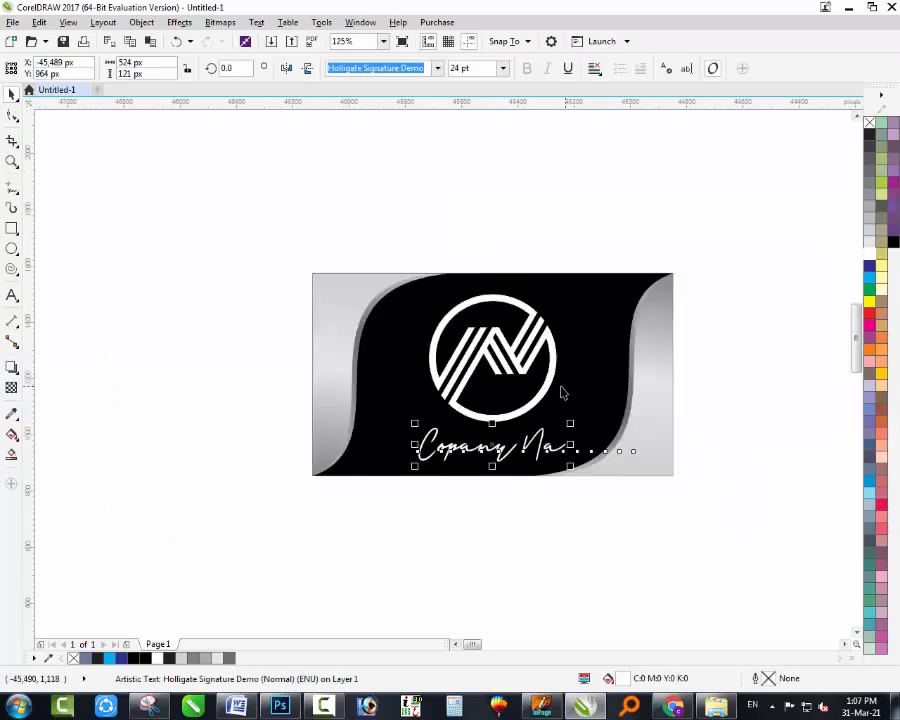
scroll(588, 384, up, 2)
key(Escape)
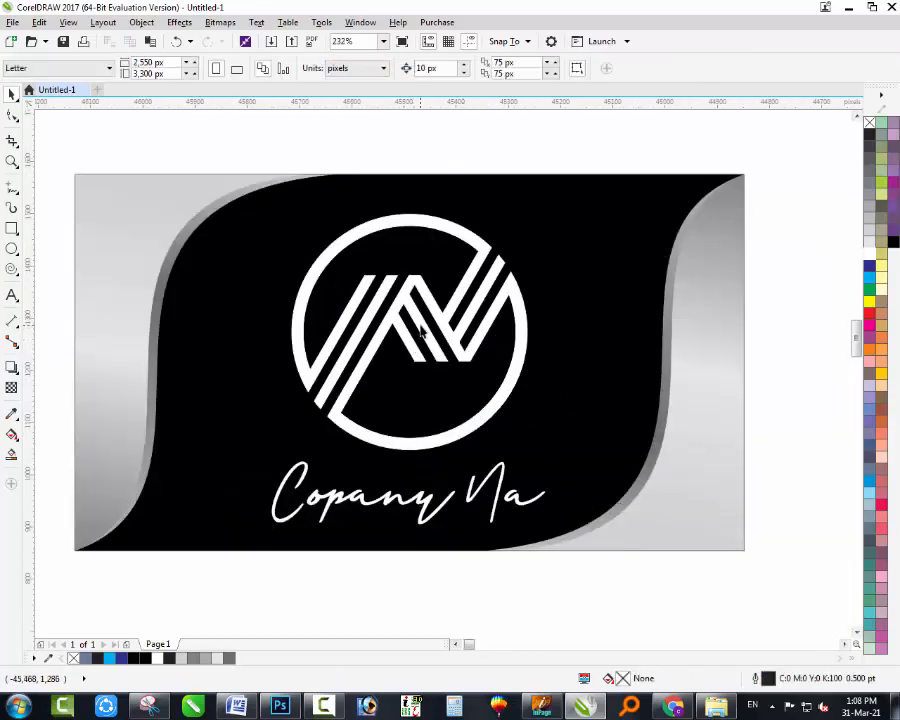
Ungroup the circular logo and weld all its pieces into a single curve
click(421, 333)
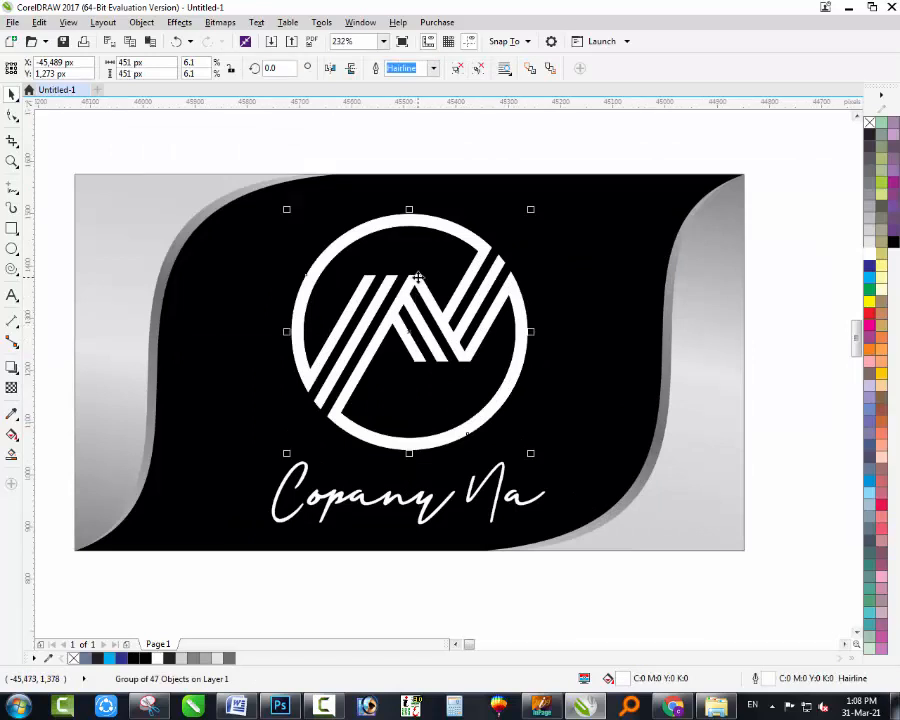
key(ctrl+u)
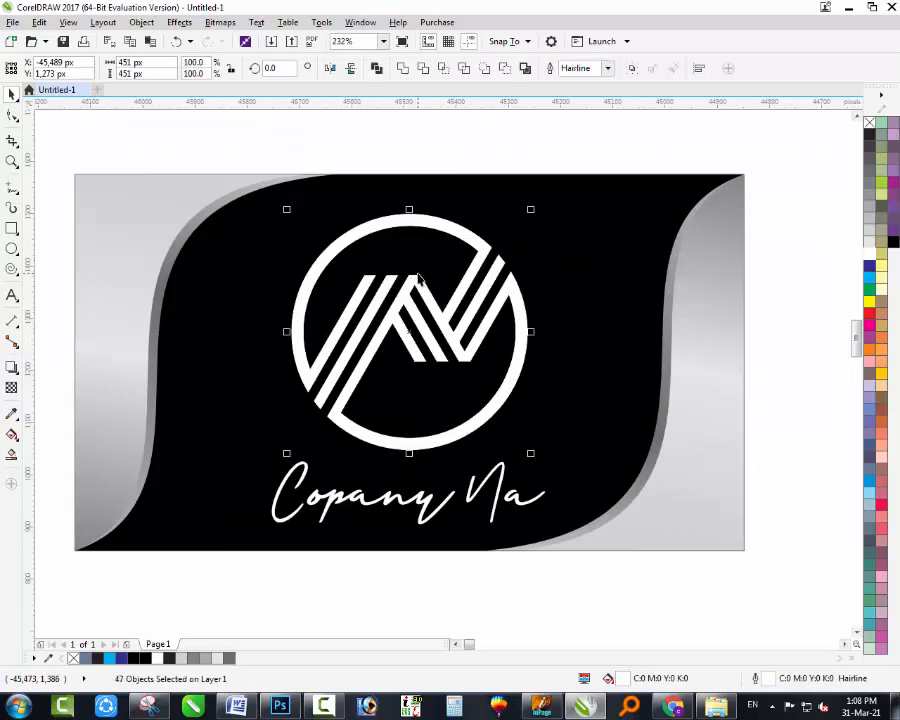
click(402, 68)
click(446, 148)
click(425, 305)
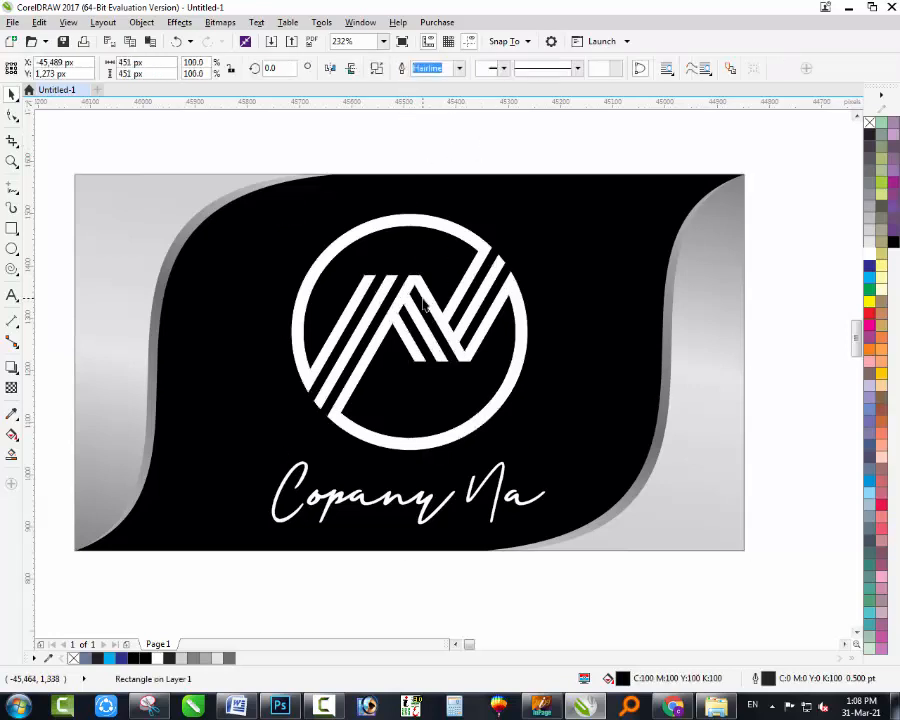
click(425, 305)
click(787, 275)
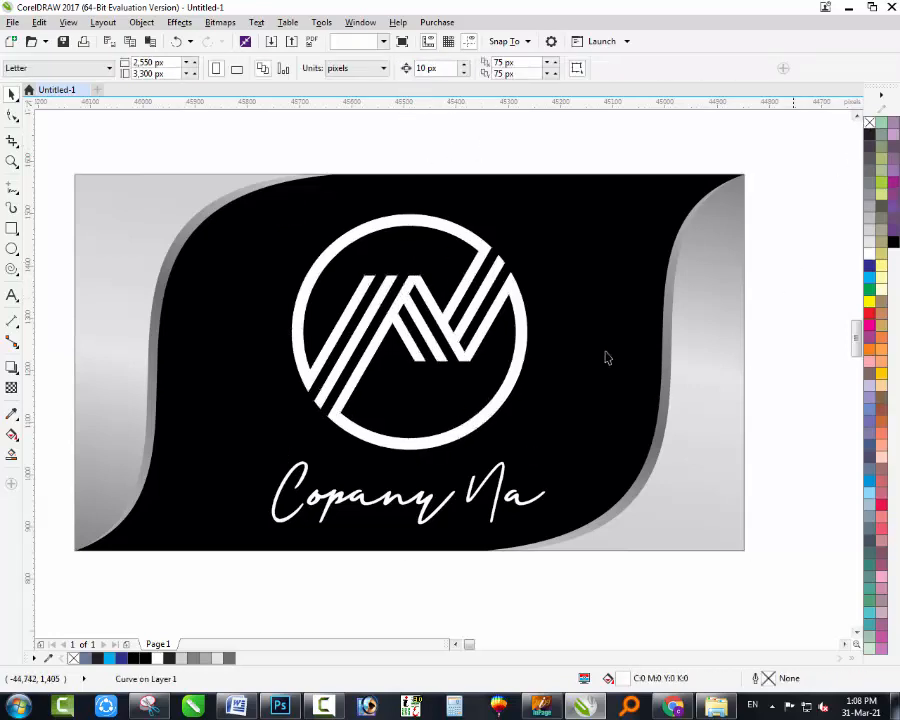
Apply a near-vertical linear fountain fill to the welded logo, with light gray at both ends and a paler gray stop between them
click(454, 432)
key(g)
drag(427, 213, 415, 420)
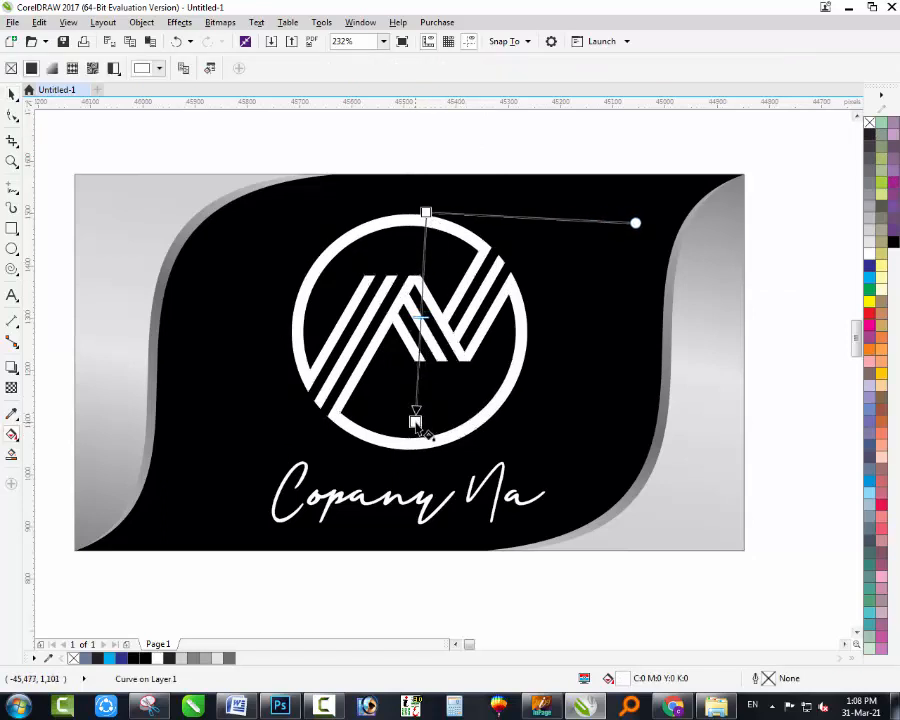
click(869, 234)
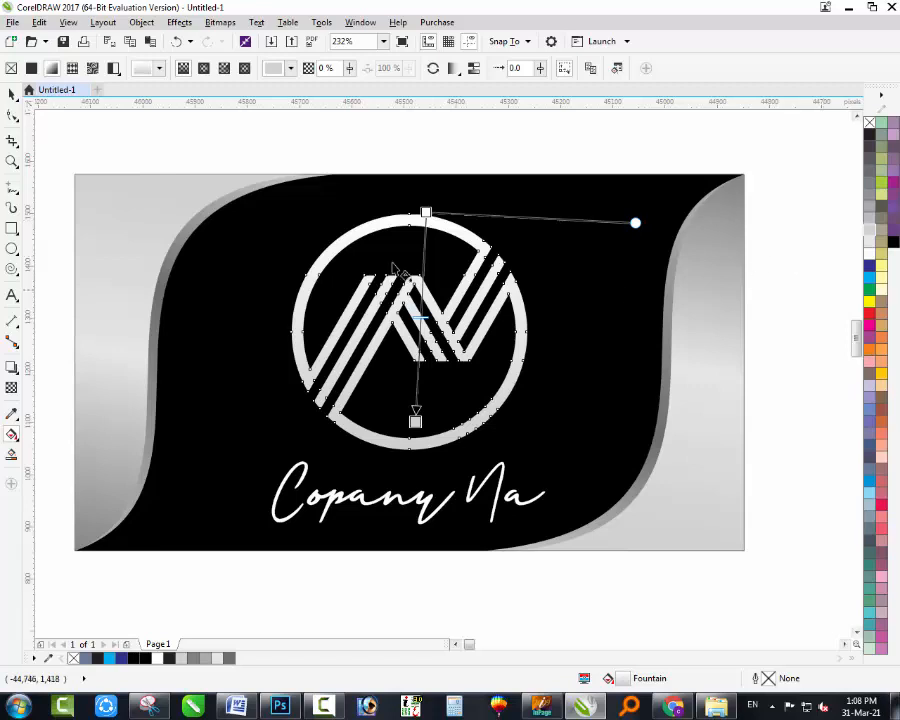
drag(869, 245, 423, 272)
click(426, 212)
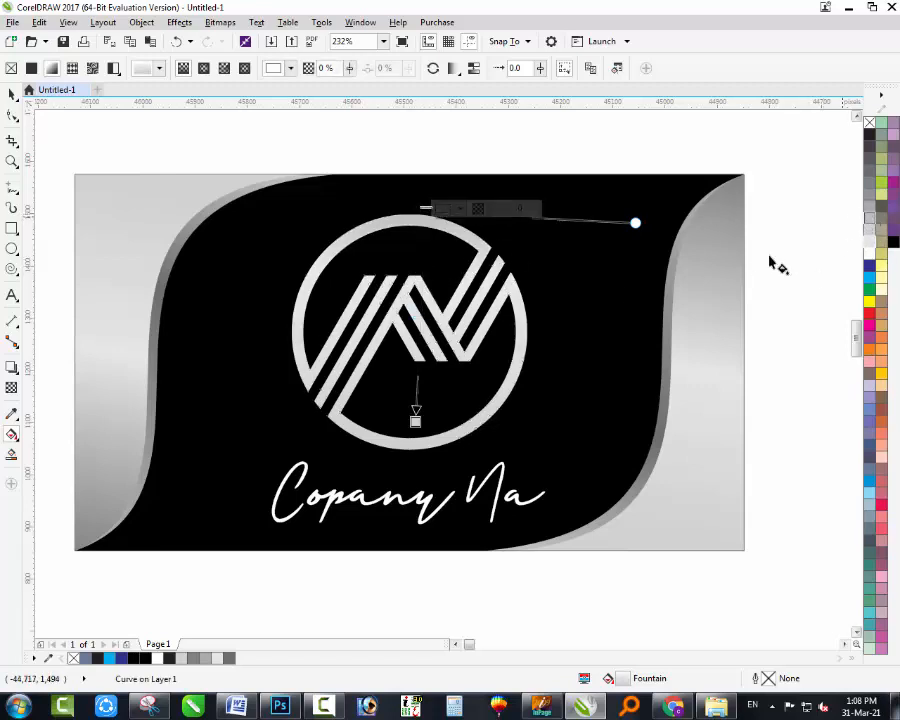
Extend the logo's gradient past the ring's lower edge and add white and light gray stops along its lower half, ending in white
drag(414, 421, 418, 441)
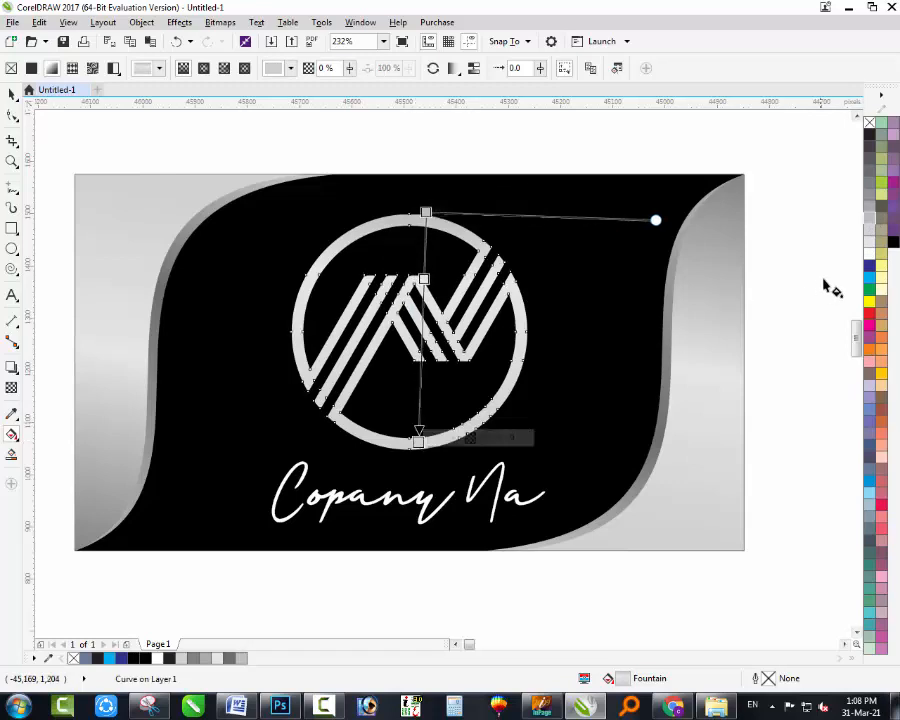
drag(869, 254, 421, 341)
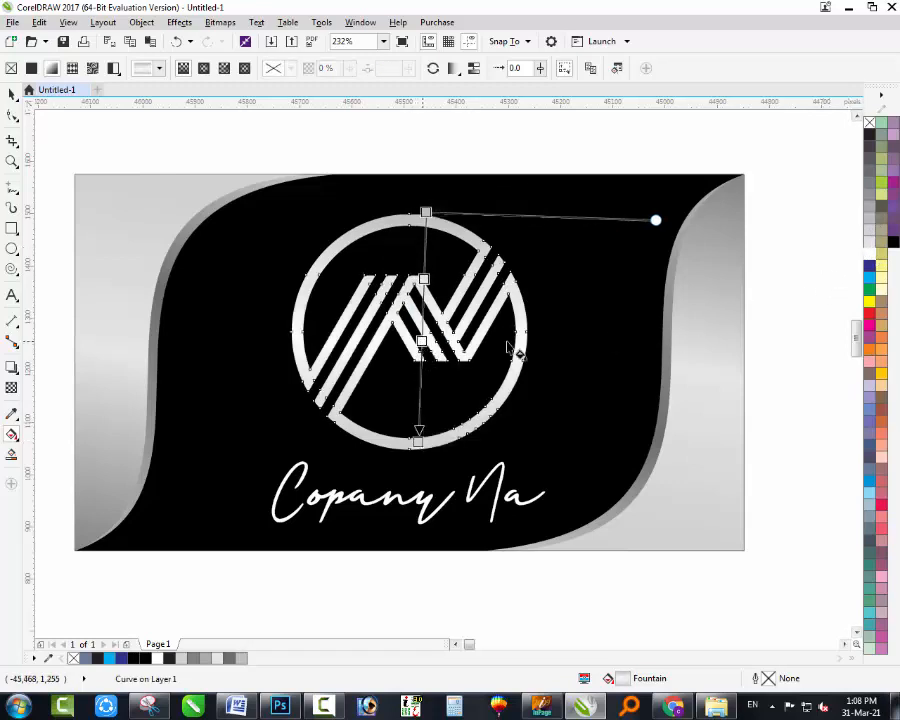
drag(501, 372, 418, 410)
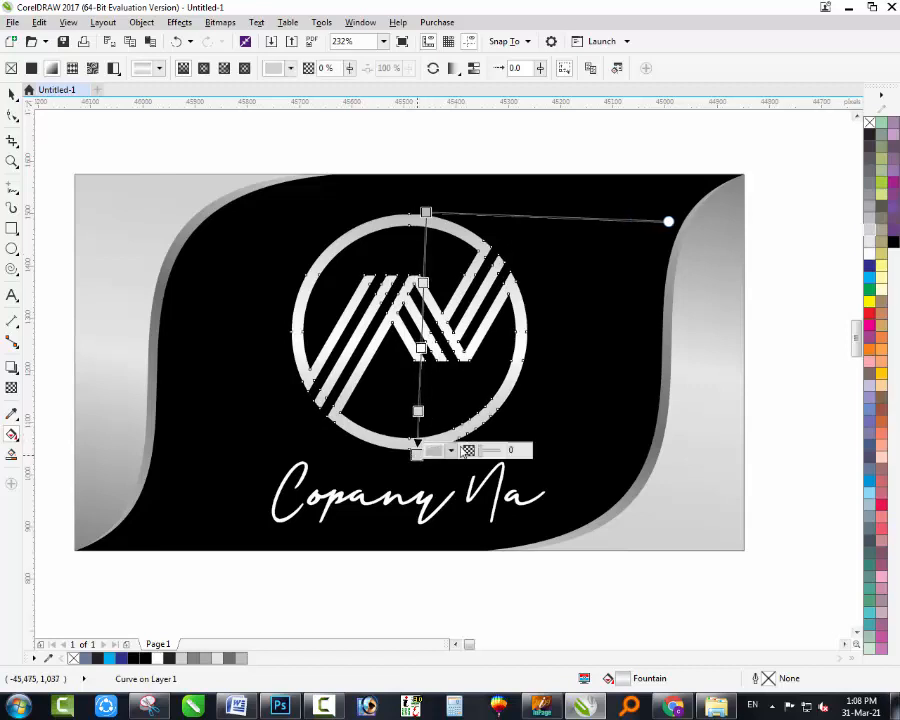
drag(869, 254, 417, 428)
key(space)
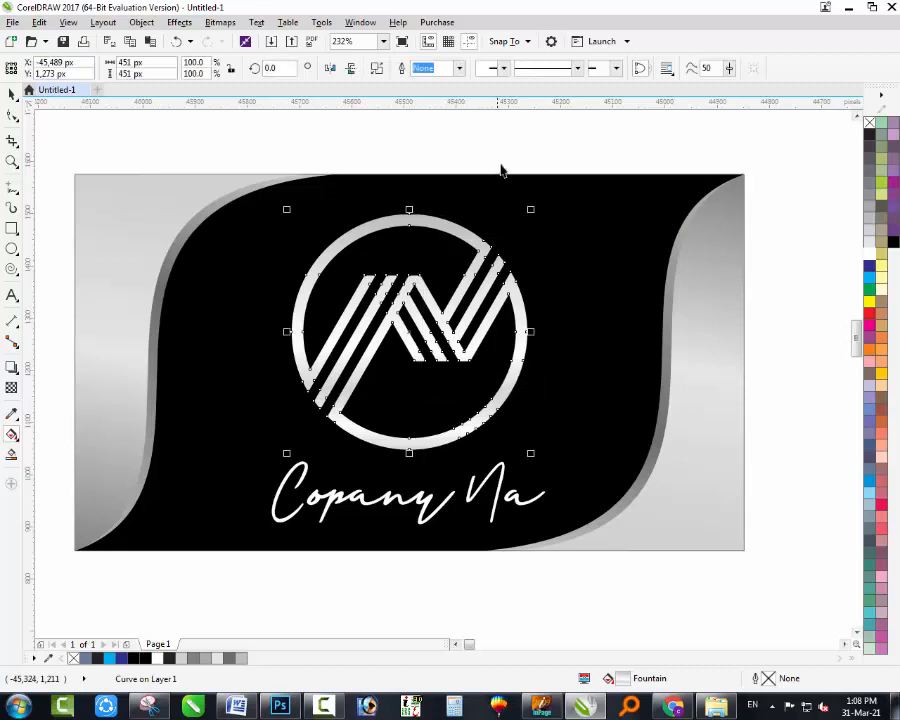
click(502, 170)
Move the company name text straight up to about Y 975 px, closer to the logo
scroll(500, 408, down, 3)
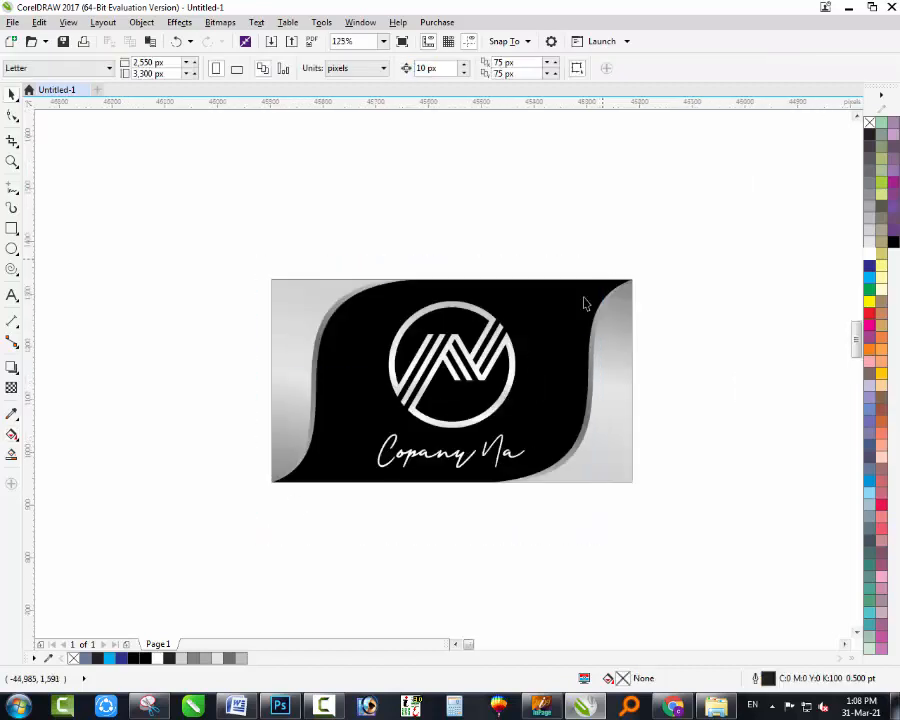
scroll(408, 421, up, 3)
click(505, 485)
drag(505, 485, 510, 470)
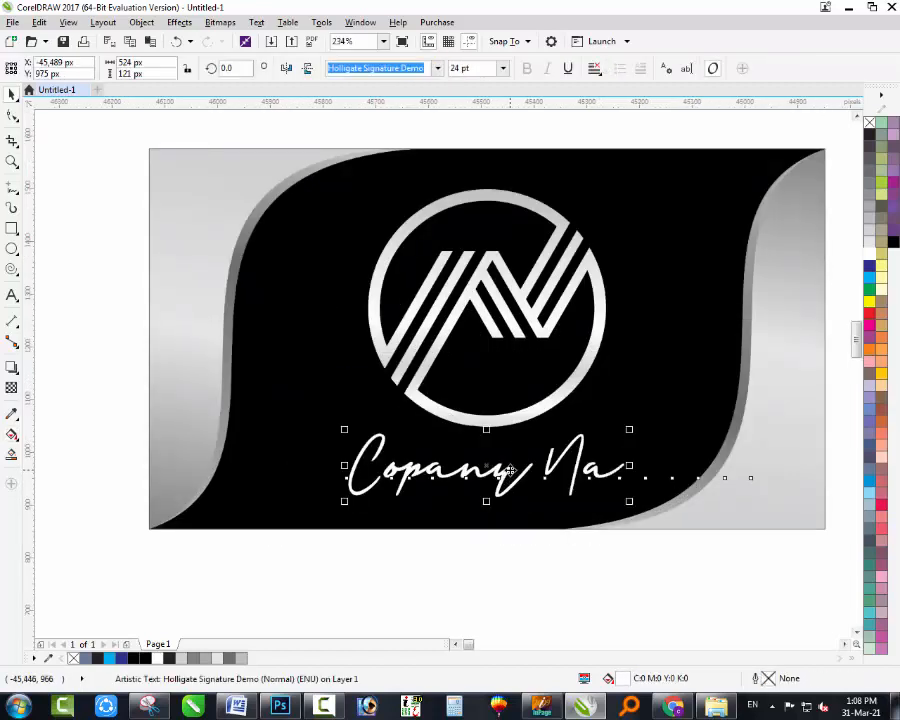
key(alt+e)
key(Escape)
click(496, 570)
Fit the view to the complete logo presentation and examine the finished design
scroll(544, 444, down, 3)
drag(728, 243, 727, 241)
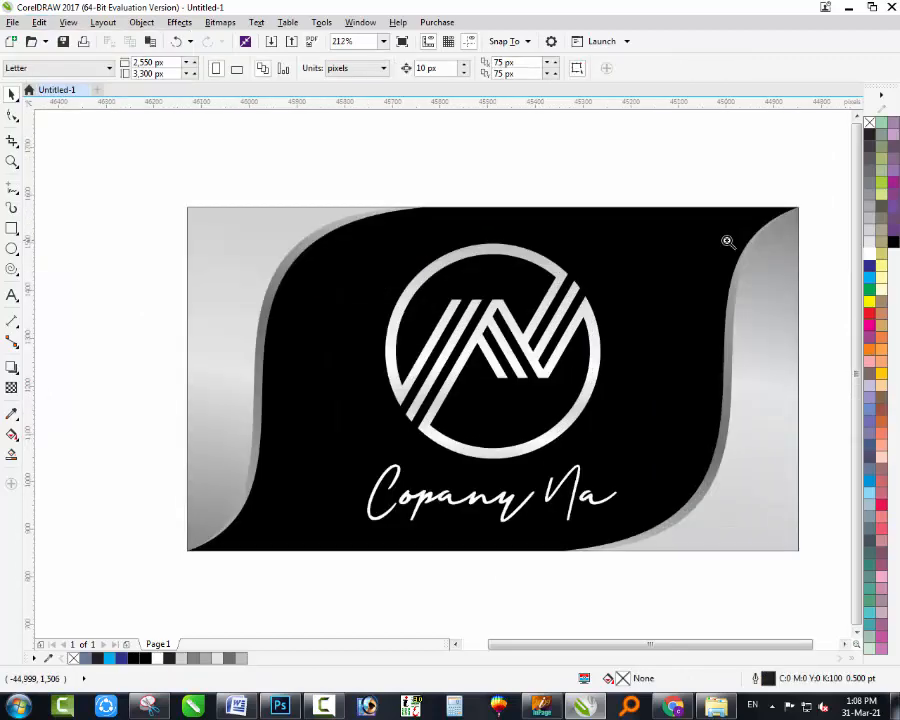
key(F4)
drag(186, 318, 8, 396)
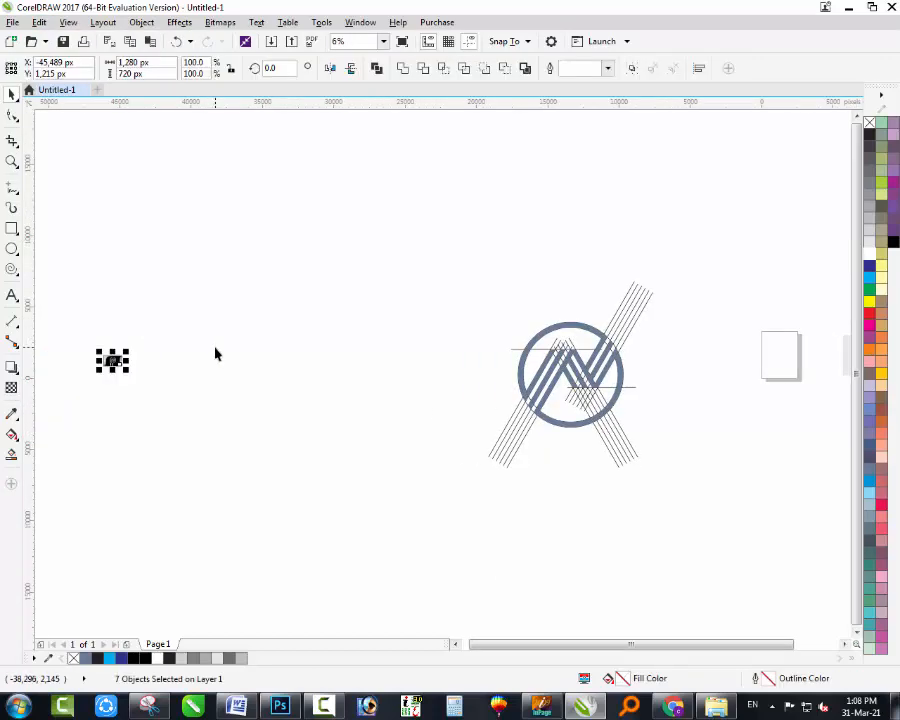
key(shift+F2)
key(Escape)
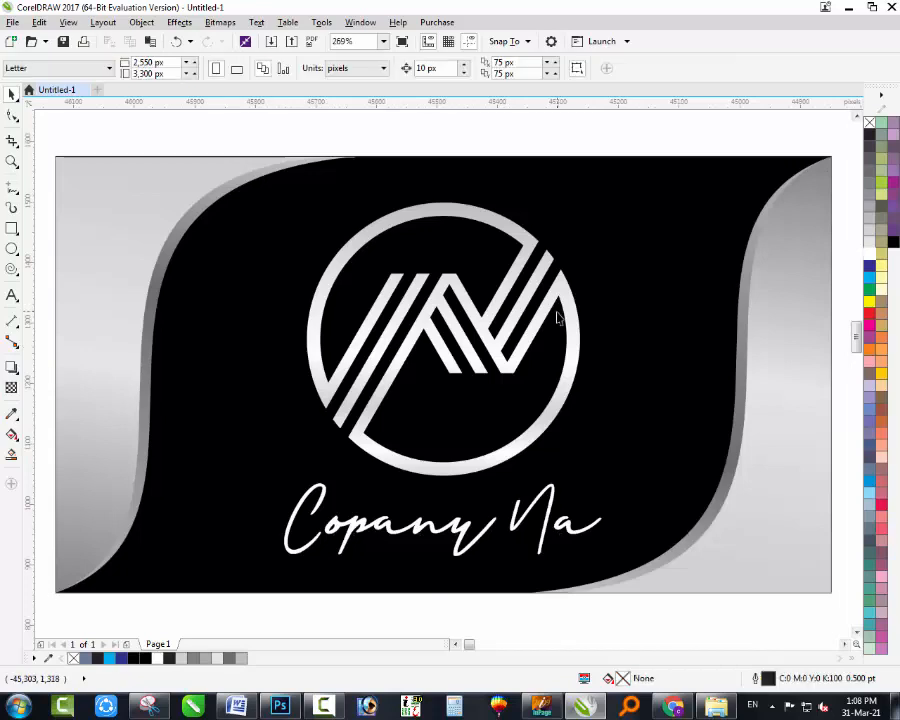